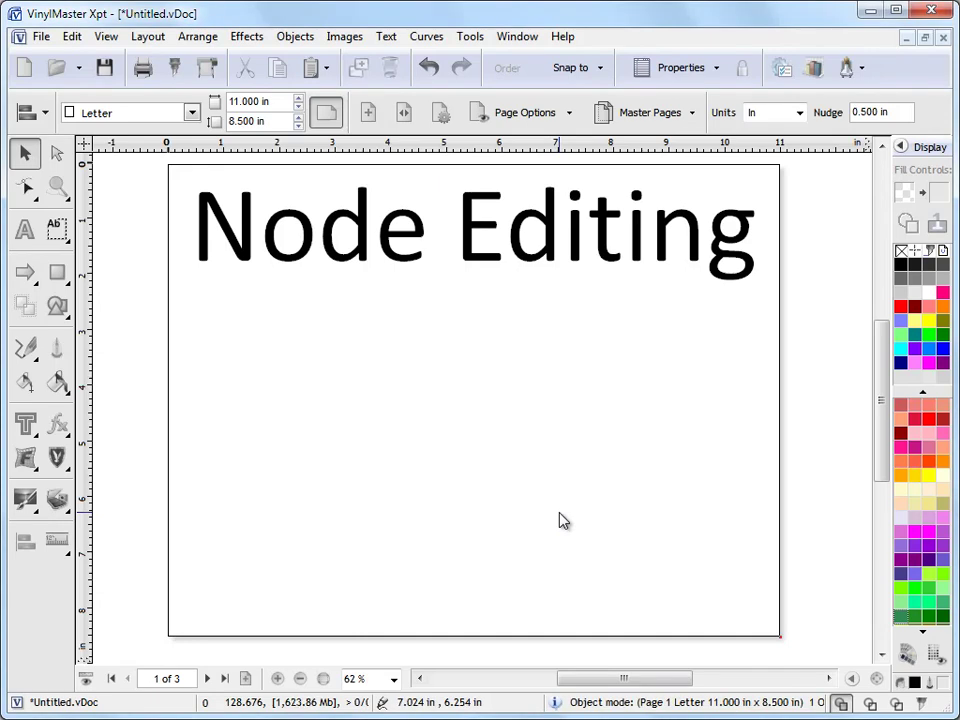
# - Go to page 2 with the eagle outline and zoom in on the eagle's right wing
pyautogui.click(207, 678)
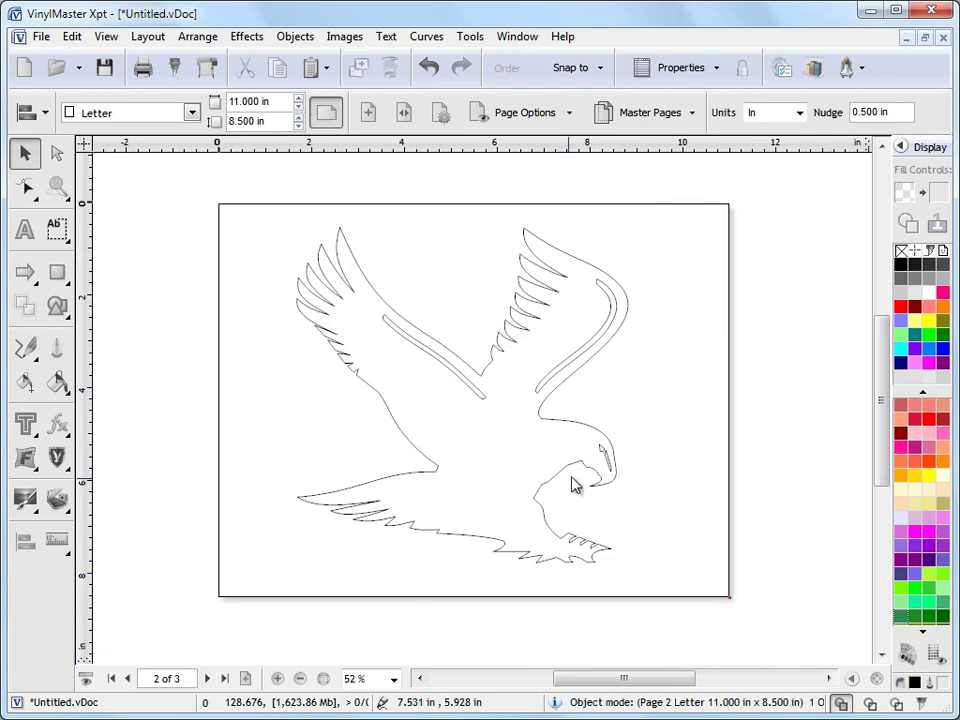
pyautogui.click(57, 187)
pyautogui.moveTo(440, 217); pyautogui.dragTo(649, 413)
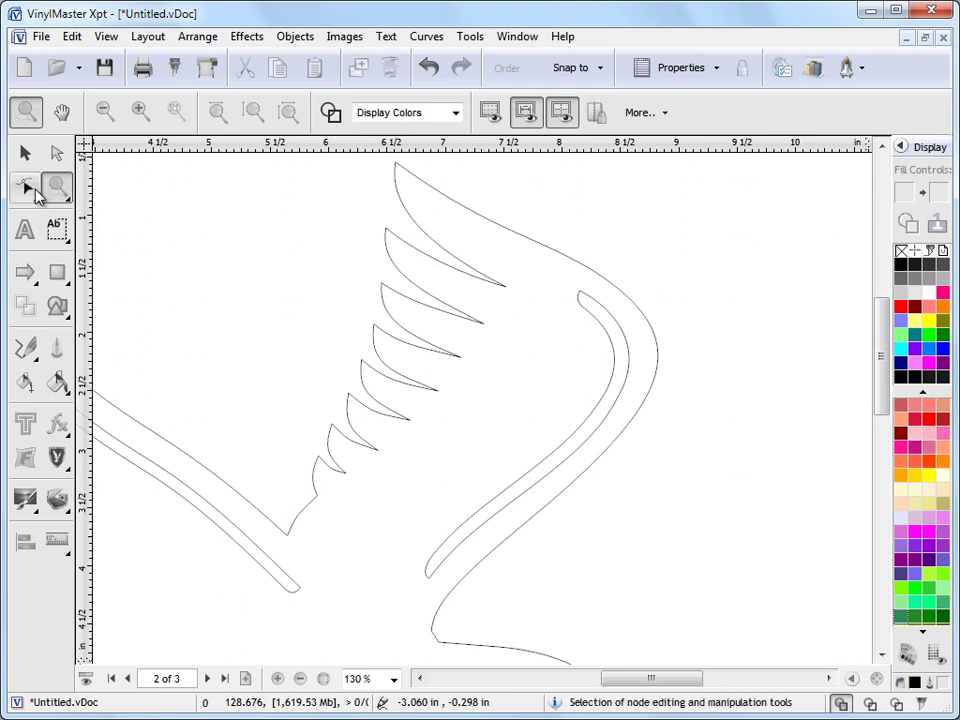
# - Switch to Node Edit and select the eagle outline and the control point beside the wing tip
pyautogui.click(22, 189)
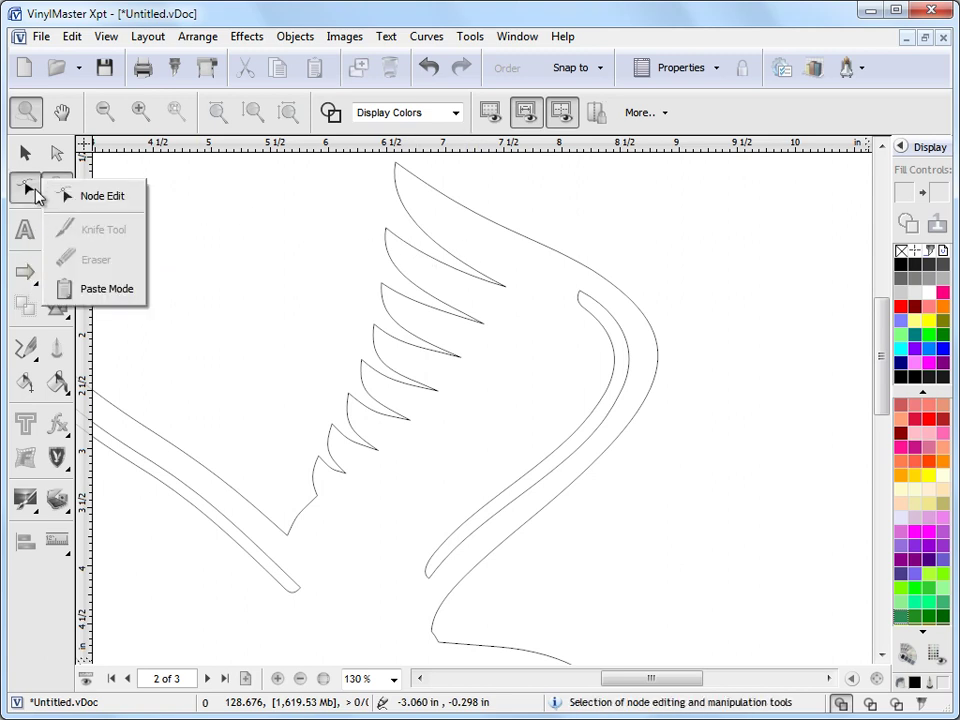
pyautogui.click(110, 197)
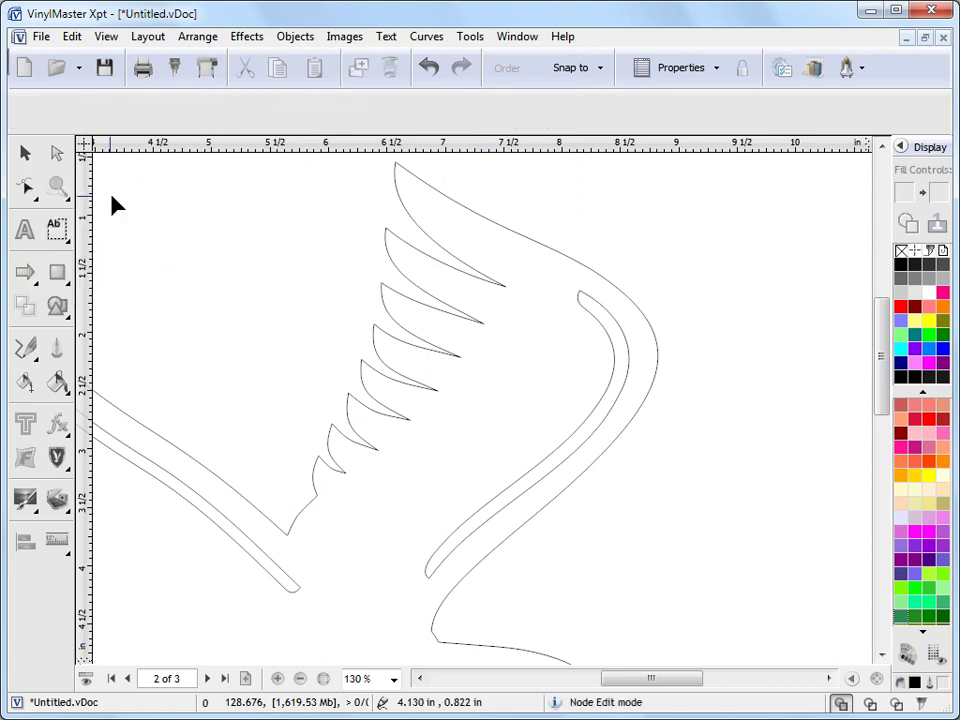
pyautogui.click(496, 225)
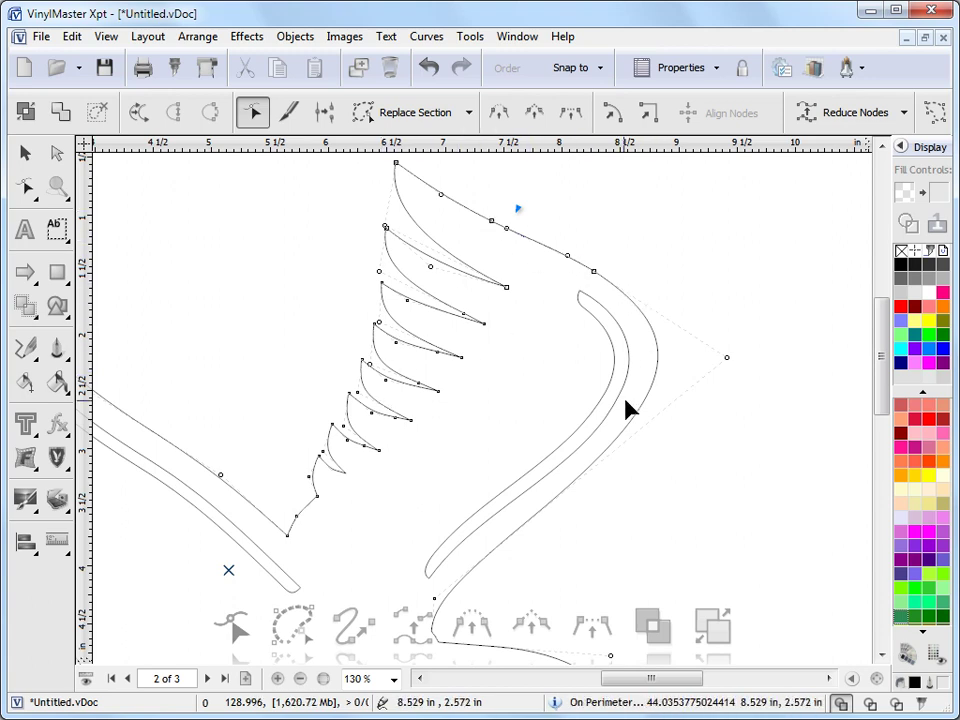
pyautogui.click(727, 357)
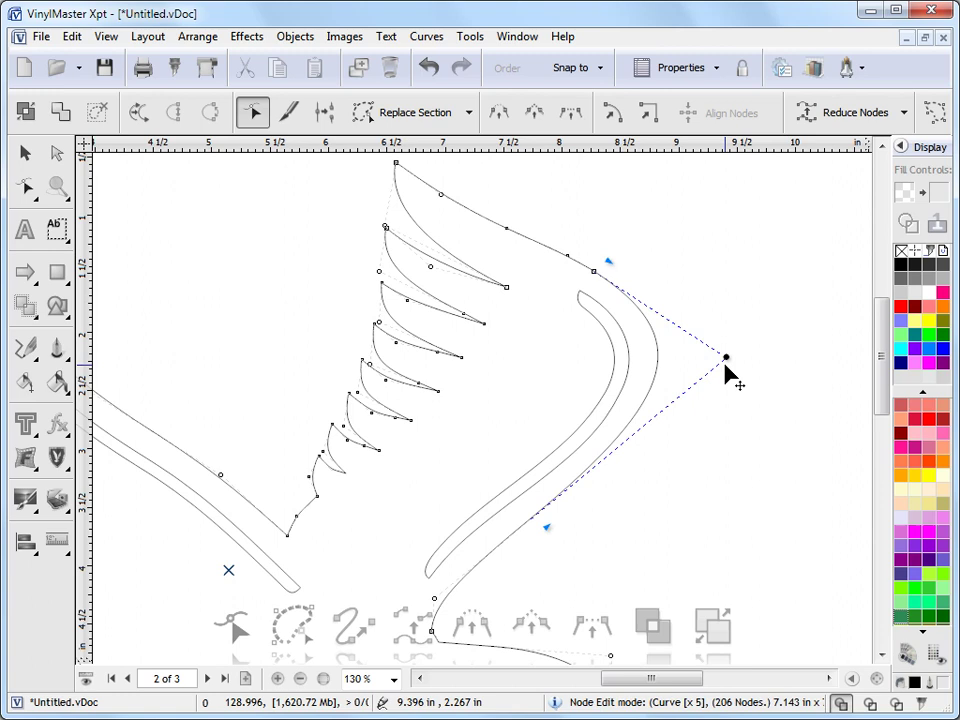
pyautogui.moveTo(879, 366)
pyautogui.mouseDown()
pyautogui.moveTo(879, 343)
pyautogui.moveTo(876, 462)
pyautogui.mouseUp()
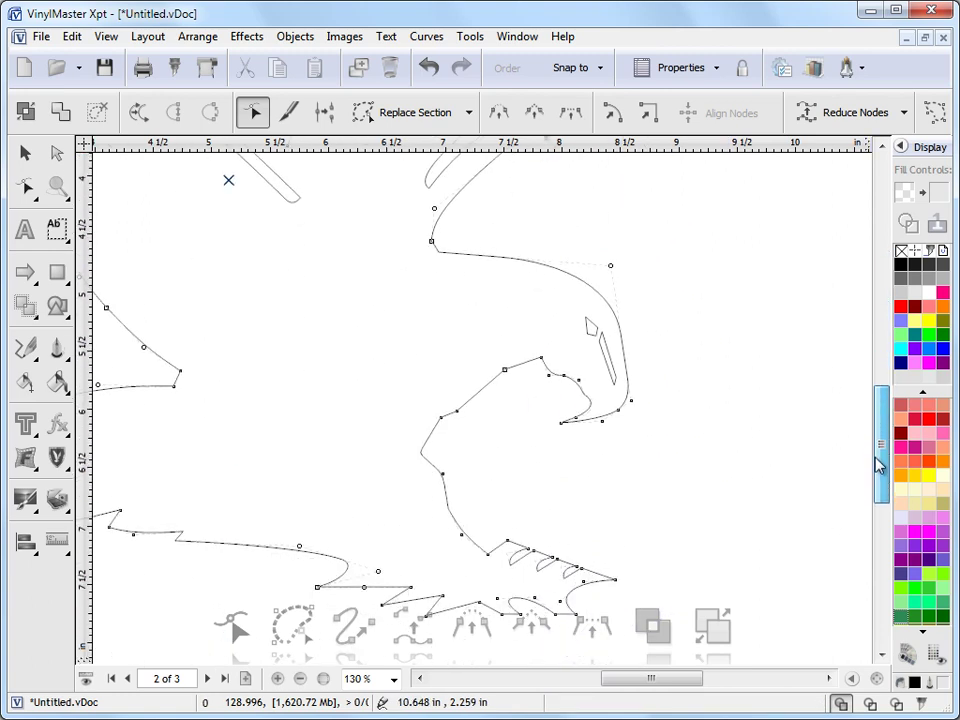
# - Zoom in on the eagle's head and drag the control point above the head's curve up and right
pyautogui.click(57, 186)
pyautogui.moveTo(398, 220); pyautogui.dragTo(660, 446)
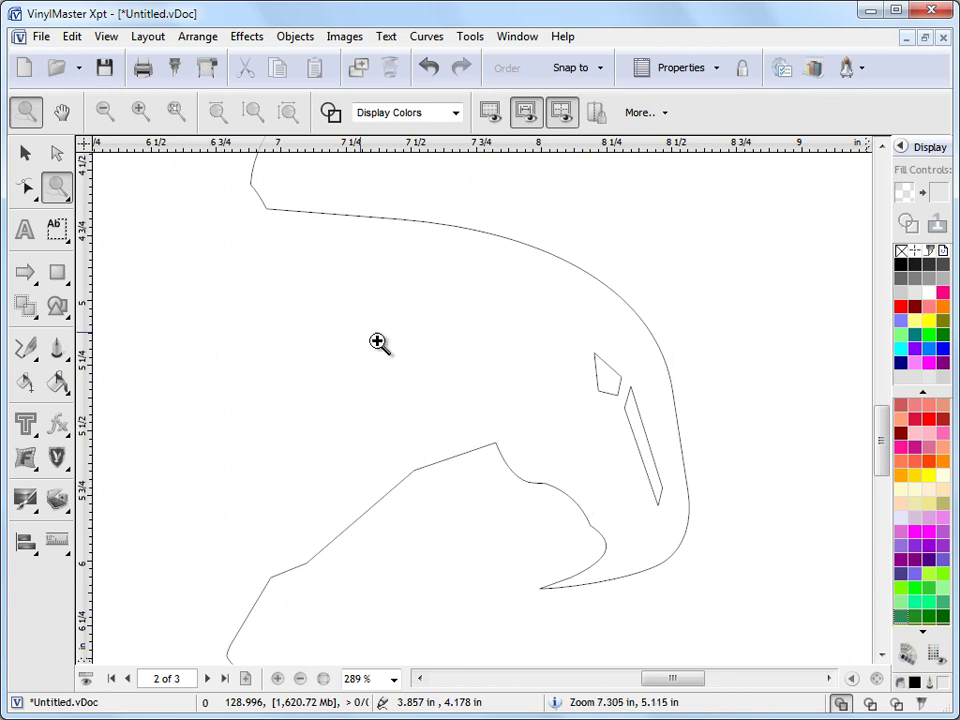
pyautogui.click(25, 186)
pyautogui.click(513, 248)
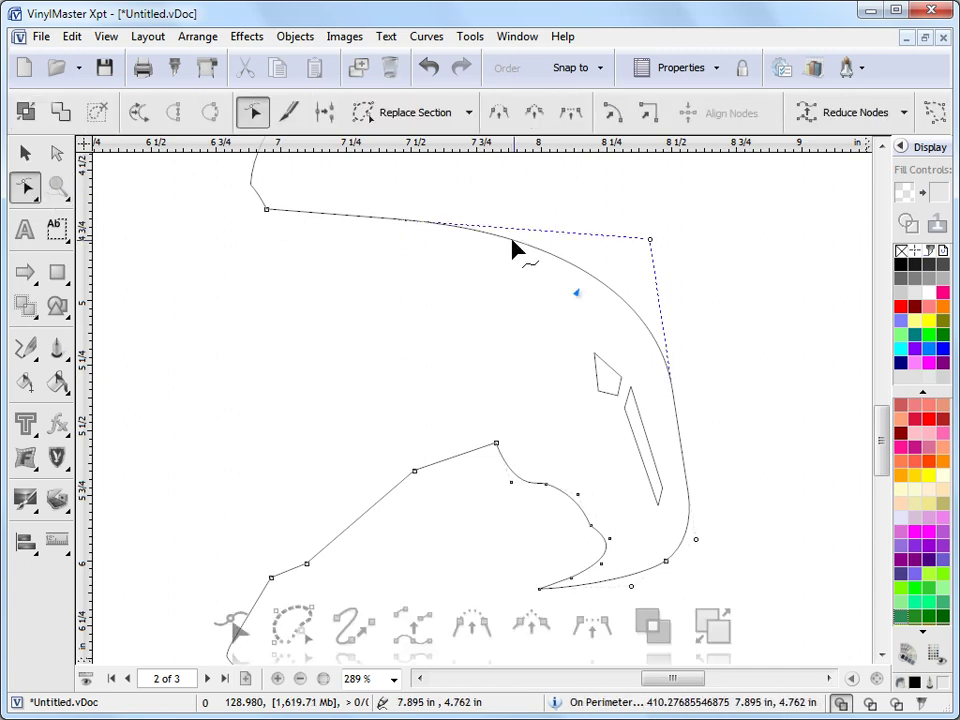
pyautogui.click(650, 240)
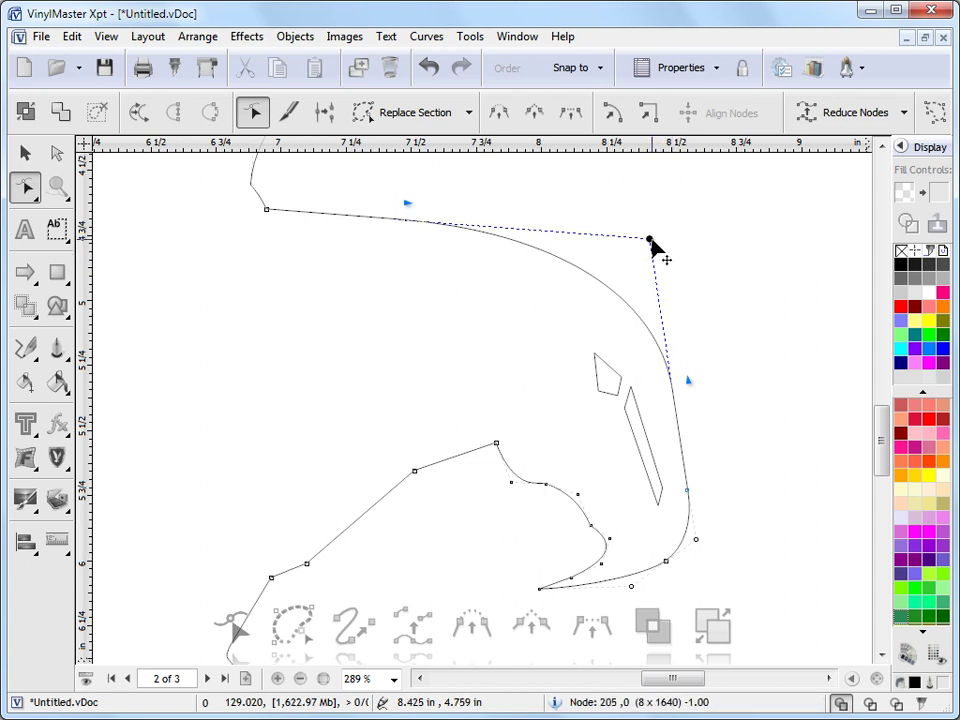
pyautogui.moveTo(652, 241)
pyautogui.mouseDown()
pyautogui.moveTo(633, 256)
pyautogui.moveTo(651, 223)
pyautogui.moveTo(712, 250)
pyautogui.moveTo(615, 246)
pyautogui.moveTo(699, 253)
pyautogui.moveTo(666, 199)
pyautogui.moveTo(639, 206)
pyautogui.moveTo(662, 219)
pyautogui.moveTo(683, 253)
pyautogui.moveTo(701, 244)
pyautogui.moveTo(656, 240)
pyautogui.moveTo(660, 228)
pyautogui.mouseUp()
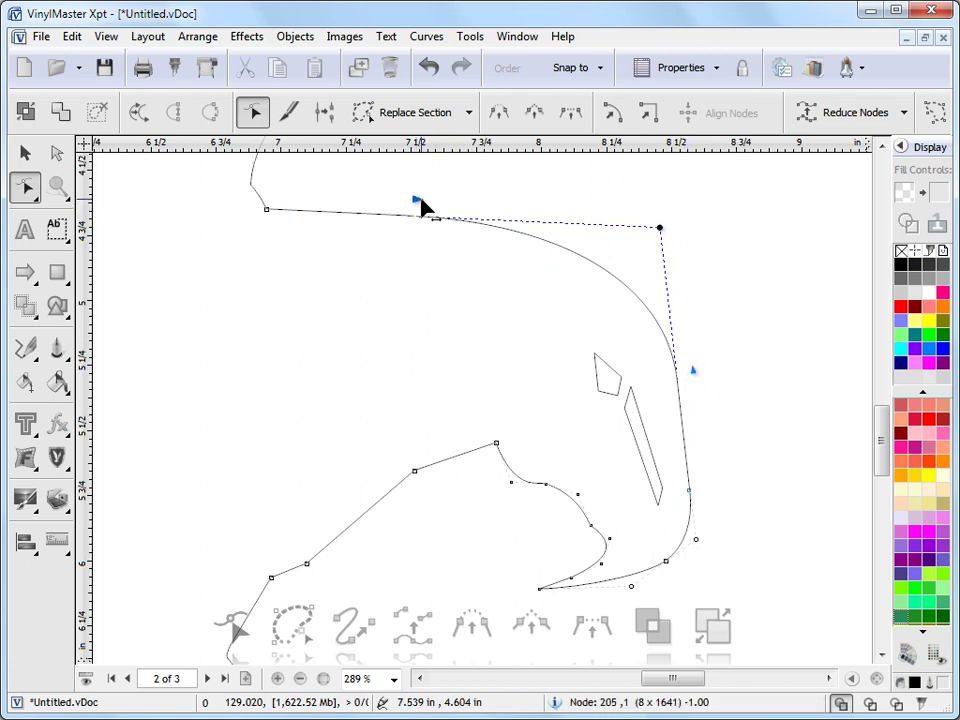
# - Reposition the head's top-edge node and pull the right-side node up toward the corner
pyautogui.moveTo(418, 201); pyautogui.dragTo(531, 213)
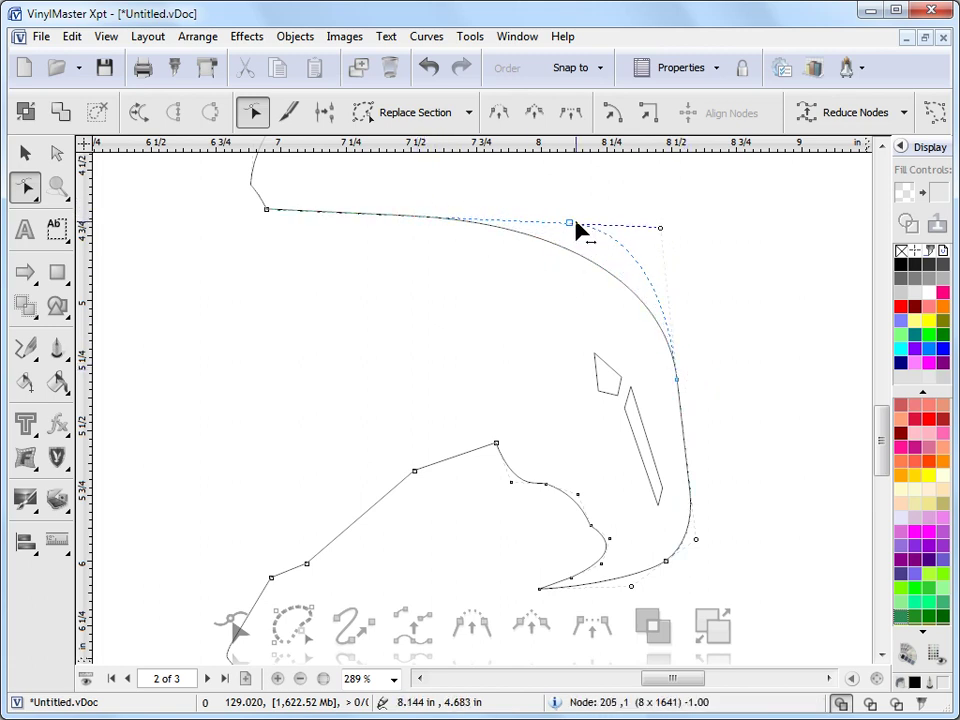
pyautogui.moveTo(446, 216)
pyautogui.mouseDown()
pyautogui.moveTo(351, 214)
pyautogui.moveTo(452, 228)
pyautogui.mouseUp()
pyautogui.moveTo(572, 250); pyautogui.dragTo(566, 244)
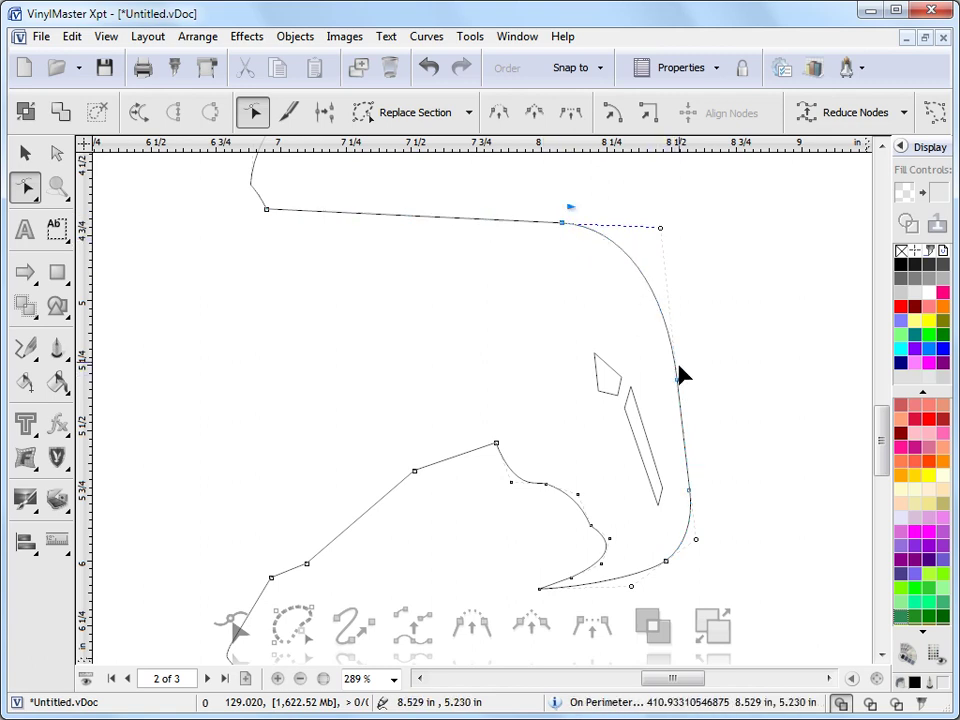
pyautogui.click(660, 228)
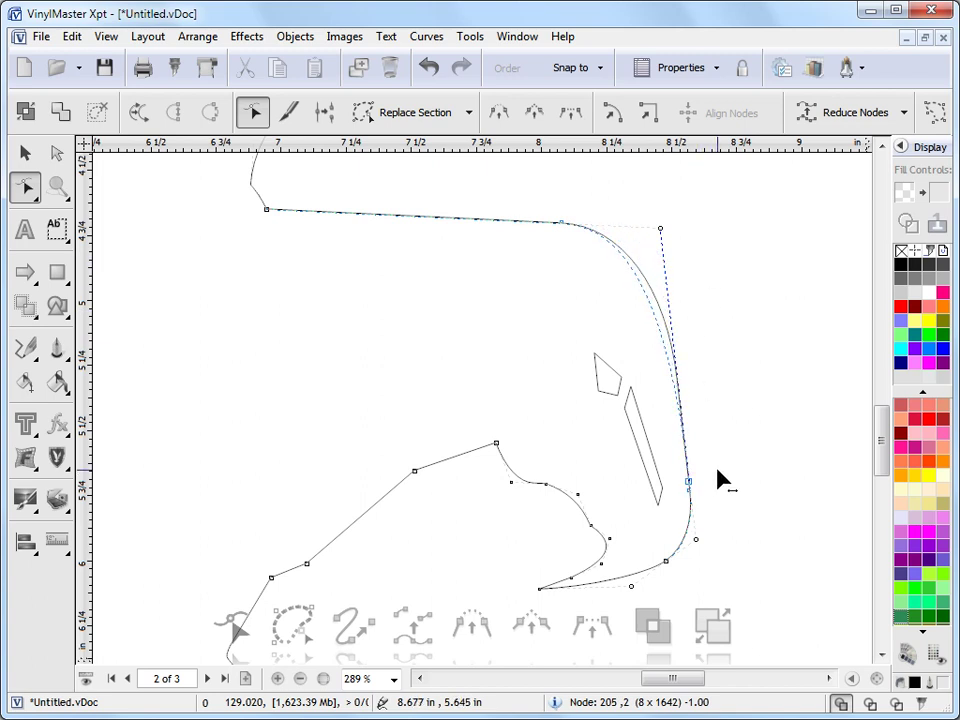
pyautogui.moveTo(718, 490); pyautogui.dragTo(709, 295)
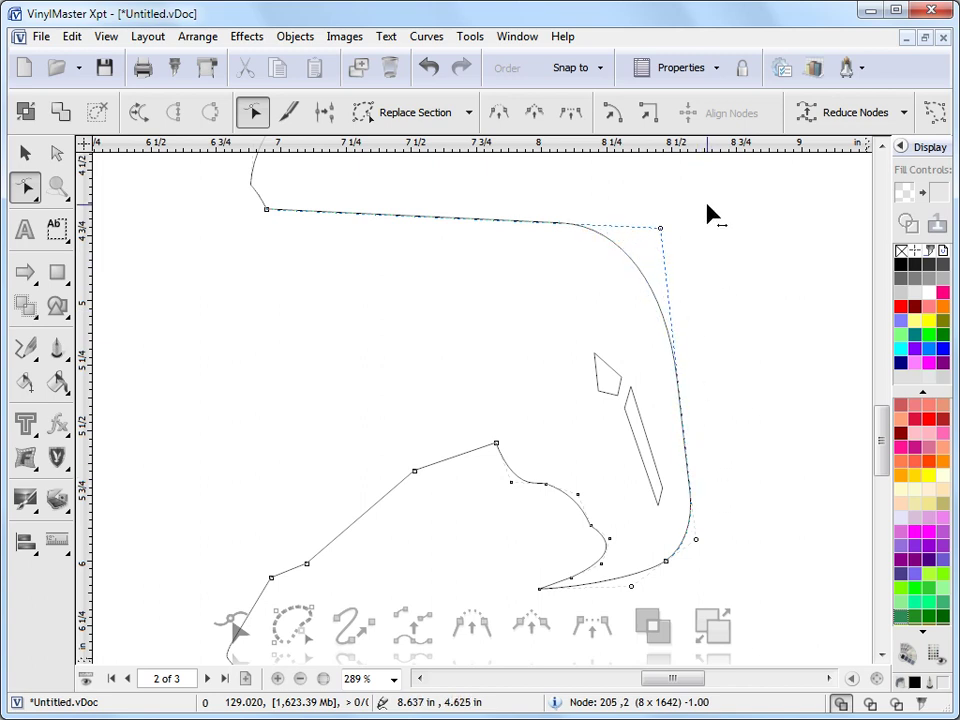
pyautogui.click(700, 384)
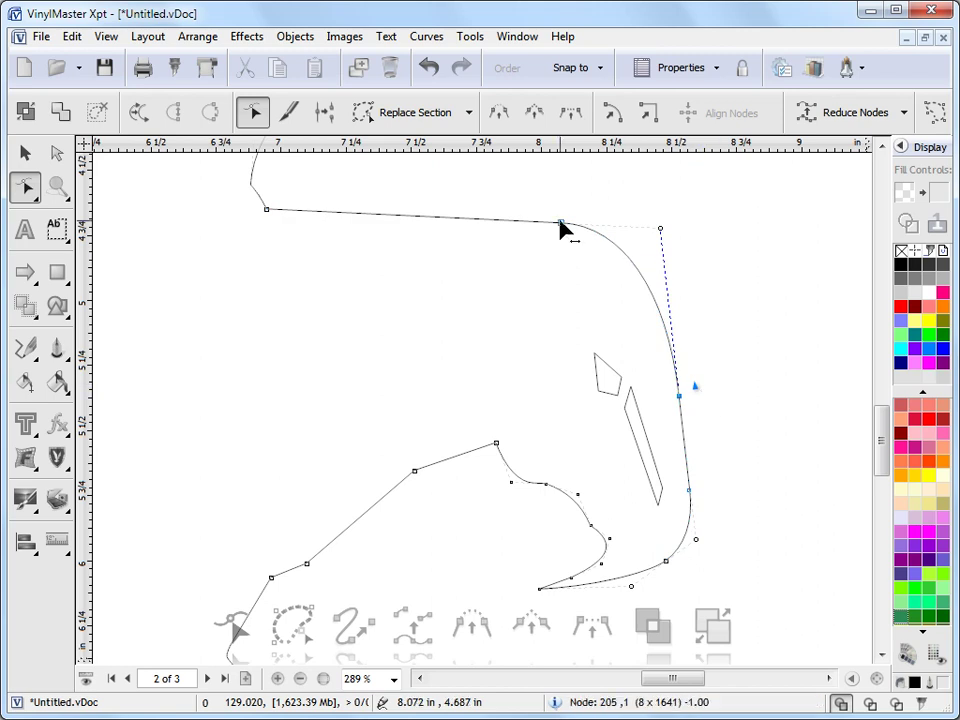
pyautogui.moveTo(563, 222); pyautogui.dragTo(445, 216)
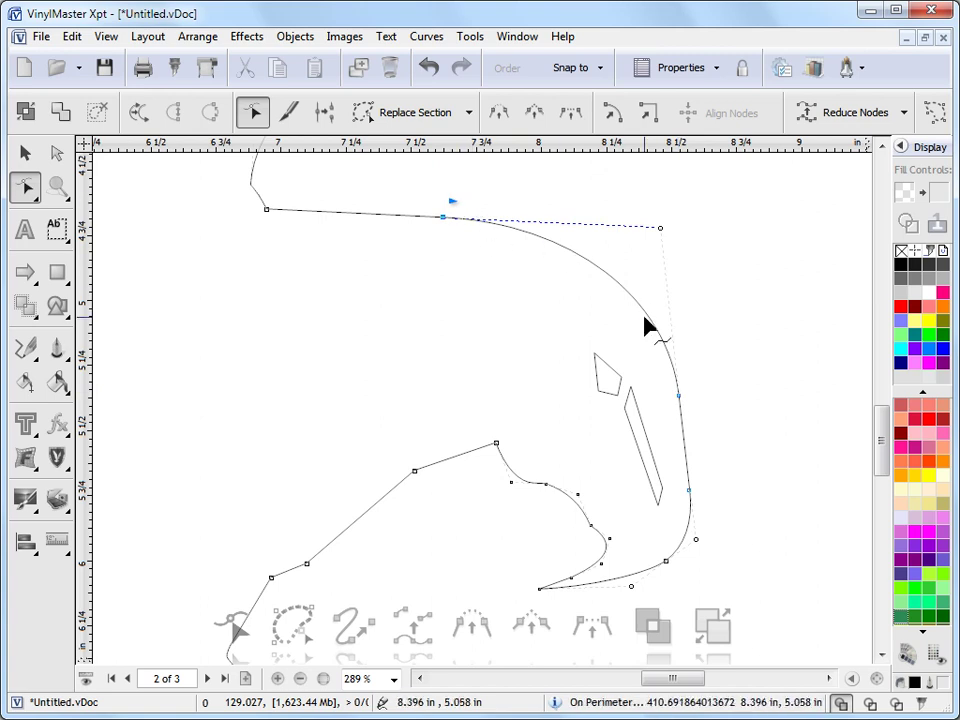
pyautogui.moveTo(680, 401); pyautogui.dragTo(698, 312)
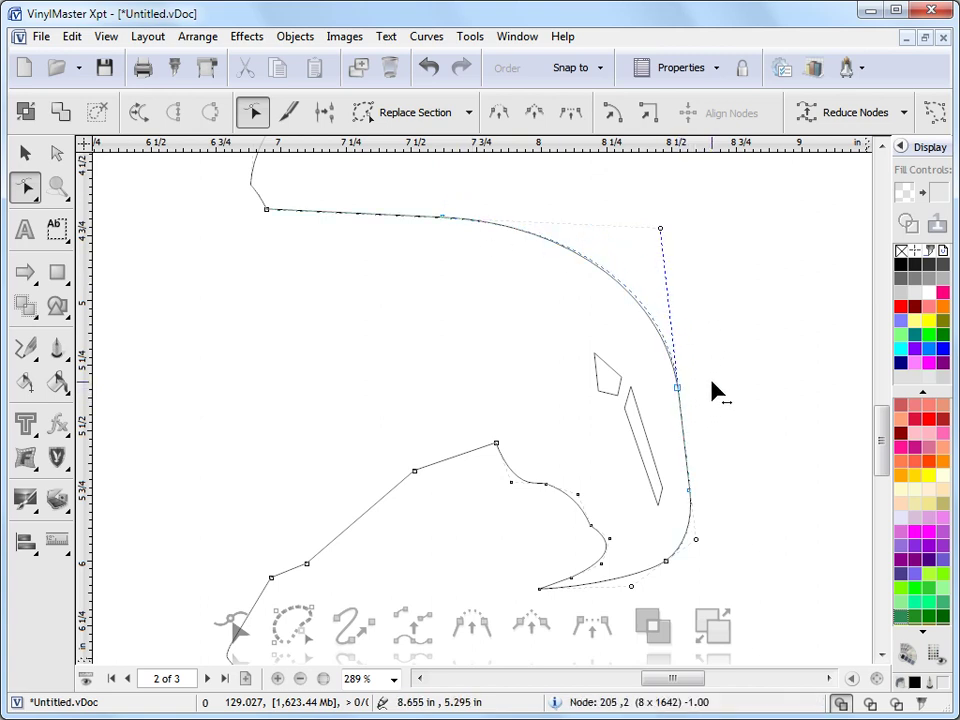
pyautogui.moveTo(712, 383); pyautogui.dragTo(698, 287)
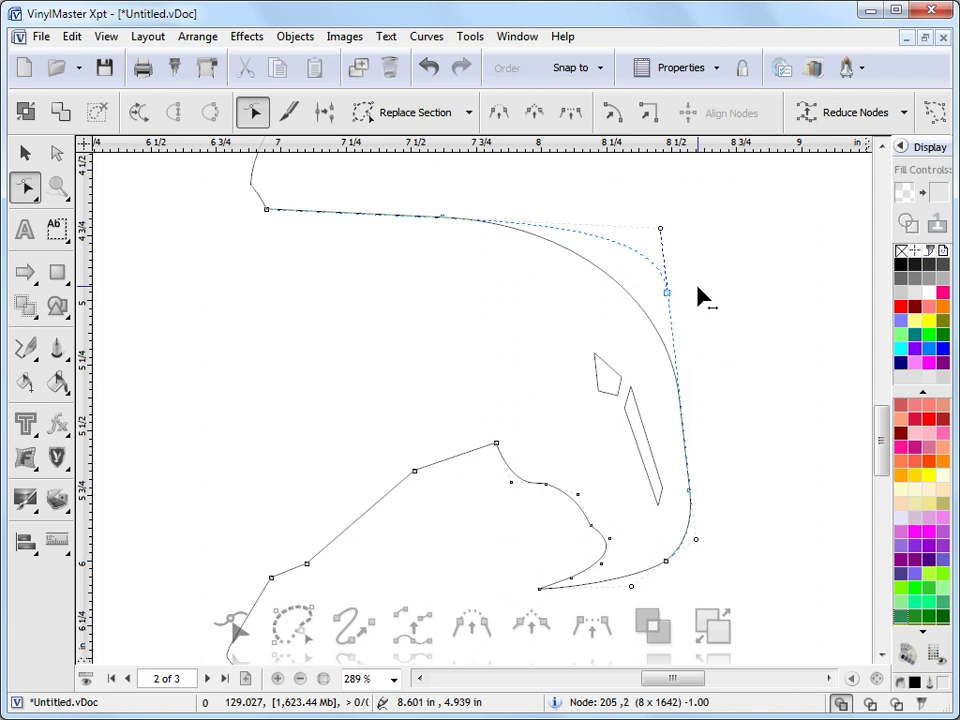
# - Make the head's top-right a sharp corner, then round it off into a smooth curve
pyautogui.moveTo(688, 228); pyautogui.dragTo(692, 214)
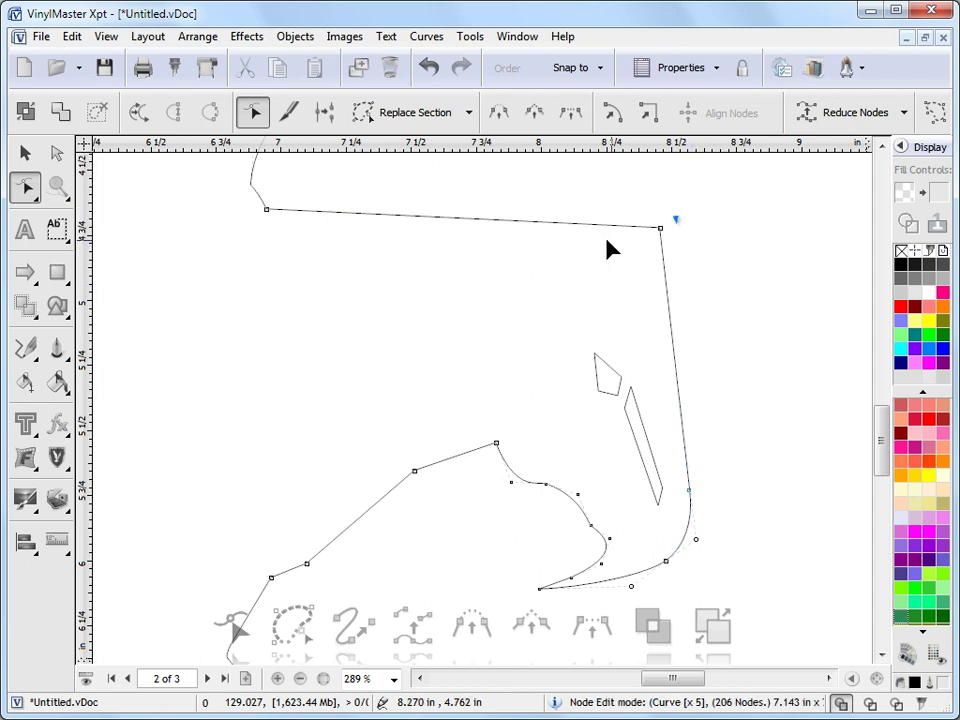
pyautogui.click(660, 230)
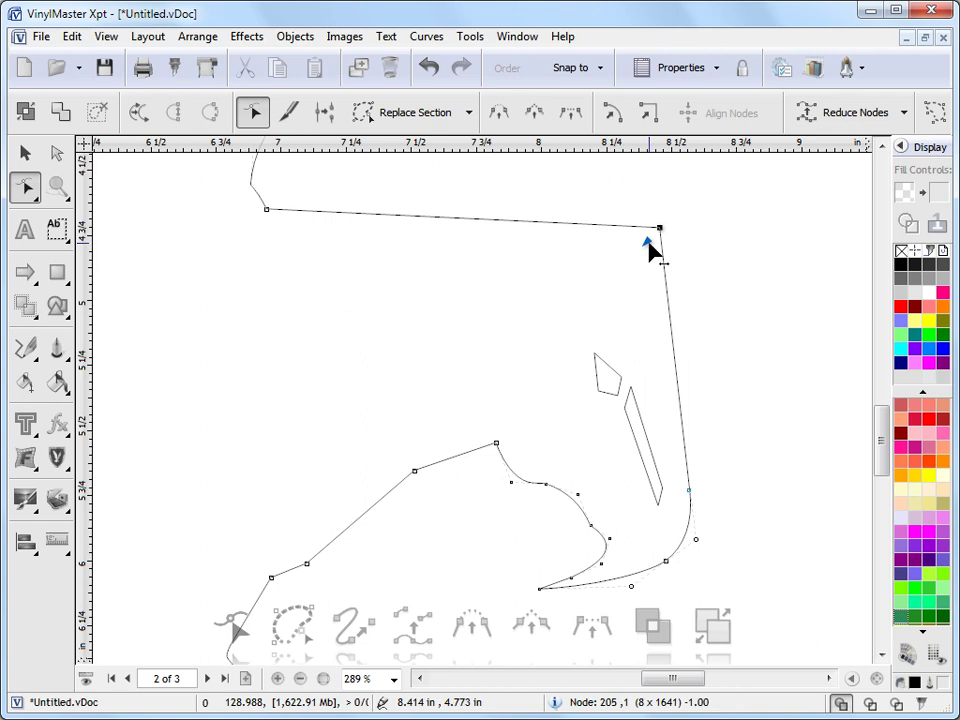
pyautogui.moveTo(649, 246); pyautogui.dragTo(612, 275)
pyautogui.moveTo(463, 372); pyautogui.dragTo(631, 240)
pyautogui.moveTo(490, 407); pyautogui.dragTo(490, 407)
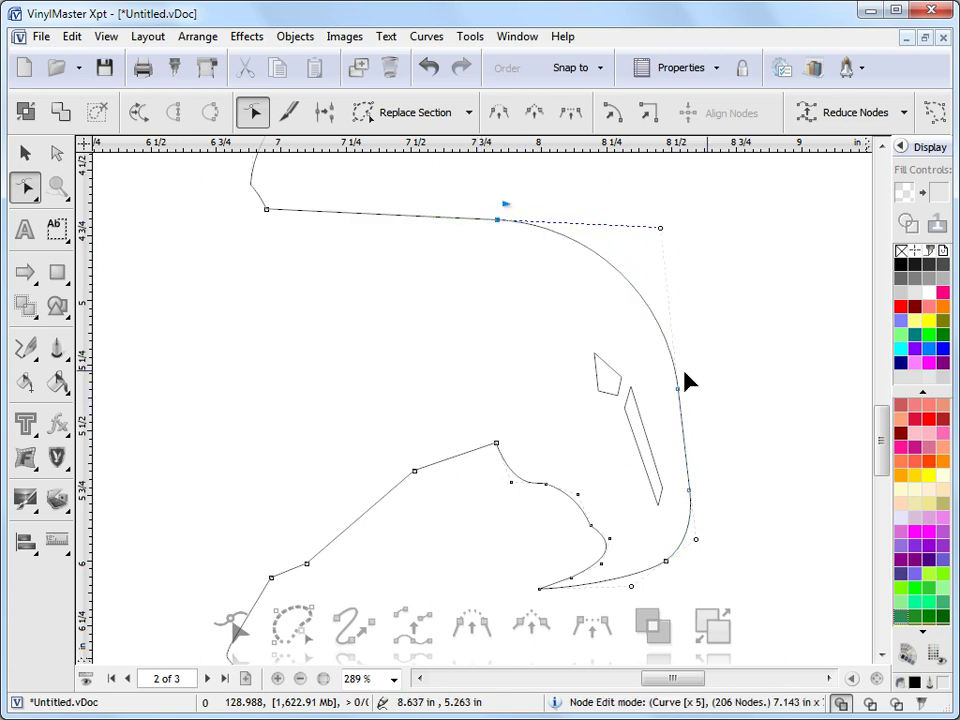
# - Select the top-right corner node and adjust its handles with the scroll wheel
pyautogui.click(660, 228)
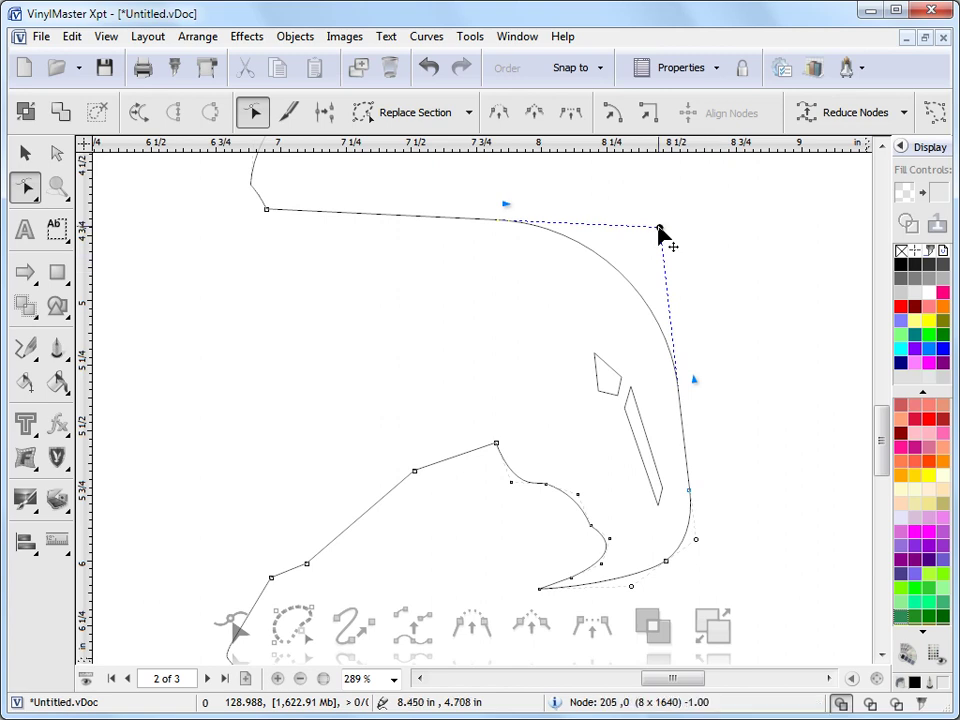
pyautogui.scroll(2, 660, 228)
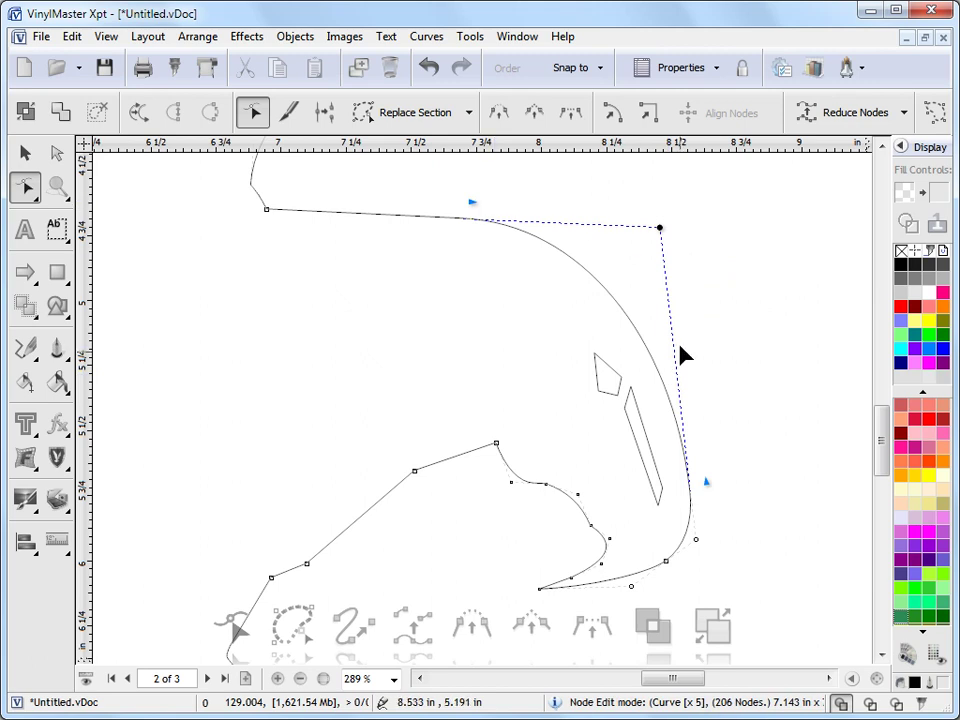
pyautogui.scroll(2, 661, 232)
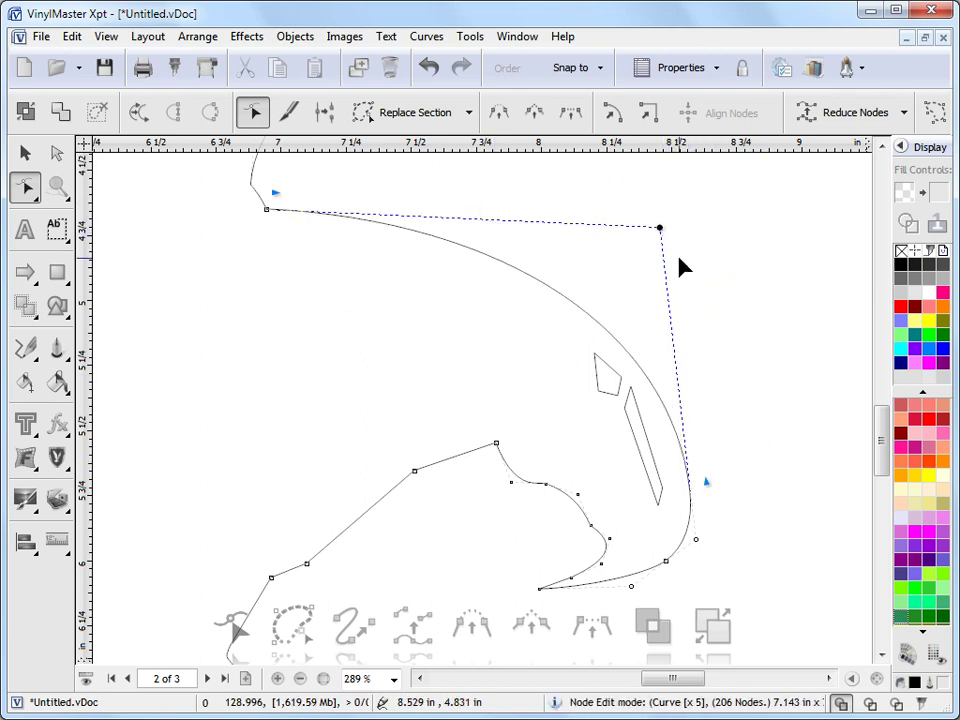
pyautogui.scroll(-3, 663, 234)
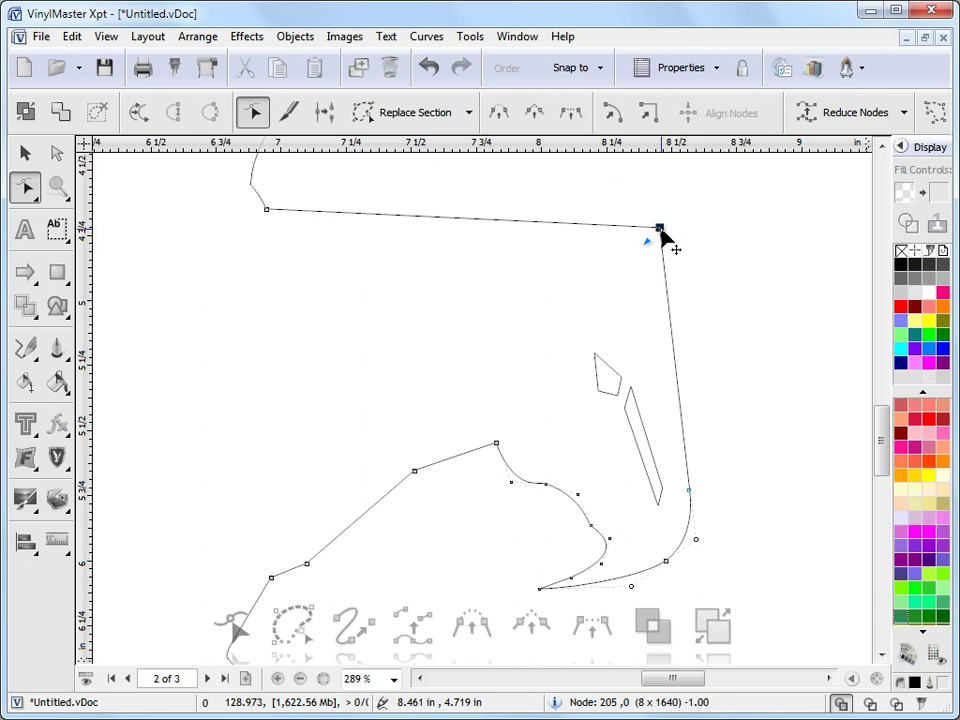
pyautogui.scroll(3, 663, 232)
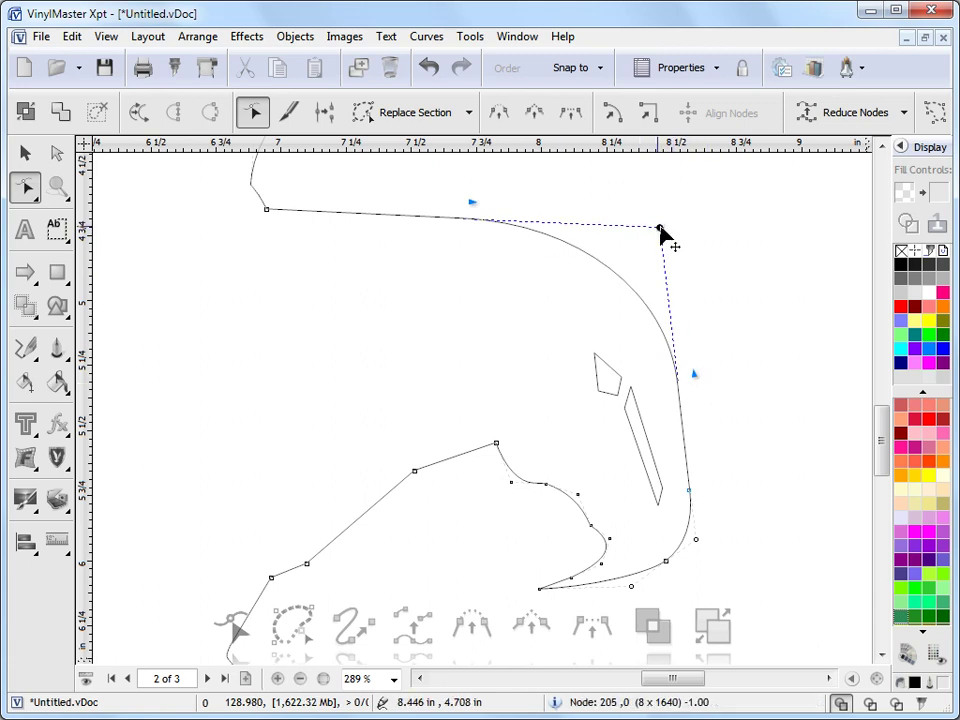
pyautogui.scroll(2, 664, 234)
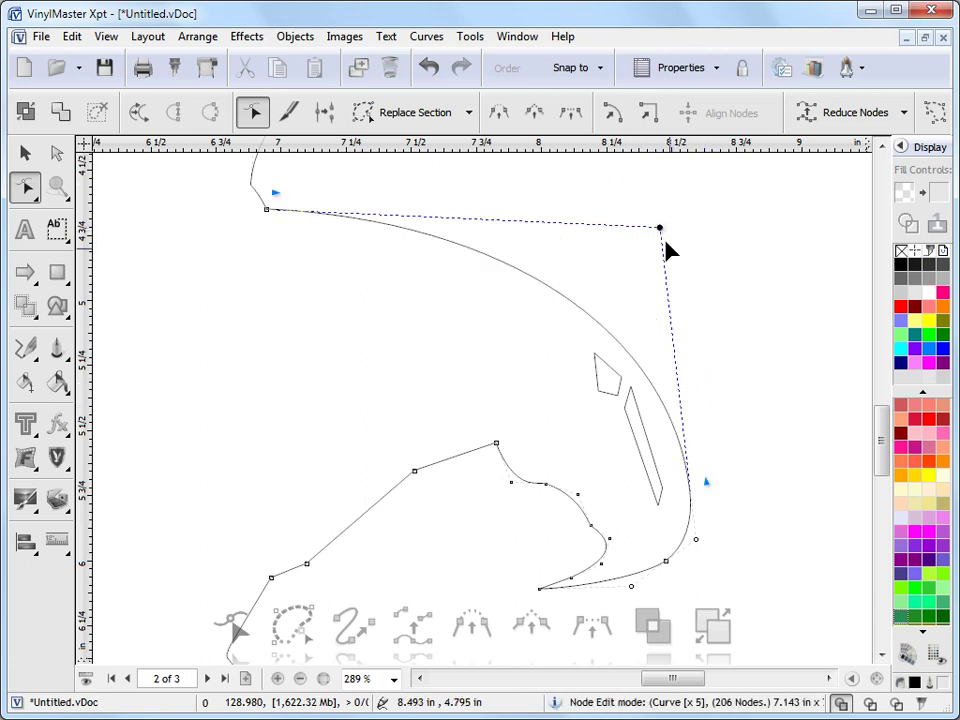
pyautogui.scroll(-5, 662, 240)
pyautogui.scroll(2, 662, 236)
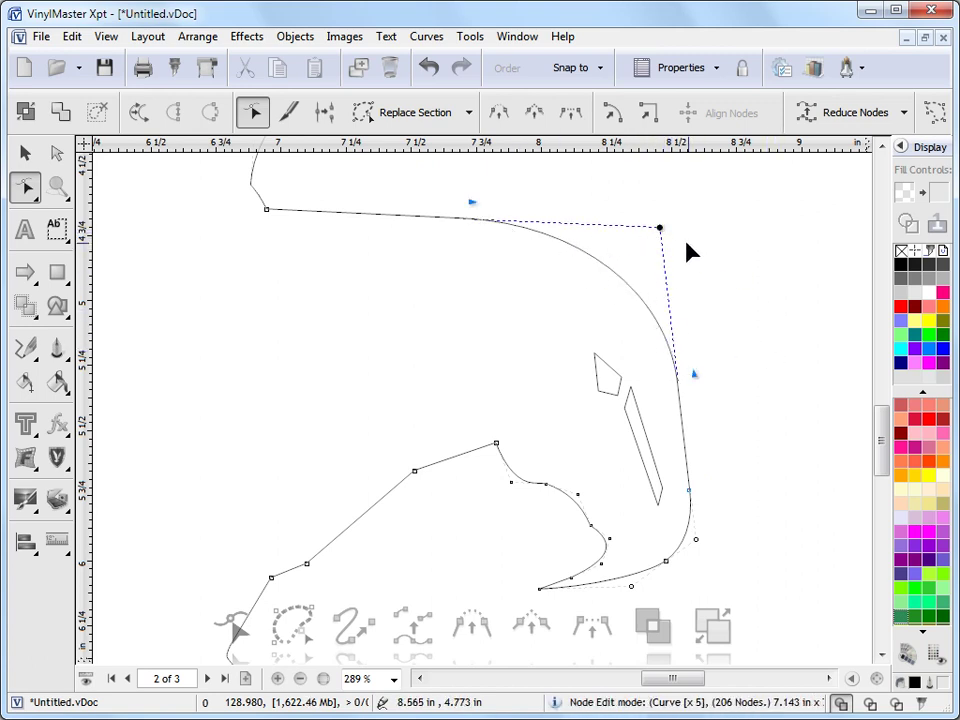
# - Nudge the corner node slightly lower and tweak the top curve's control handle
pyautogui.moveTo(661, 229)
pyautogui.mouseDown()
pyautogui.moveTo(643, 234)
pyautogui.moveTo(671, 216)
pyautogui.moveTo(652, 236)
pyautogui.mouseUp()
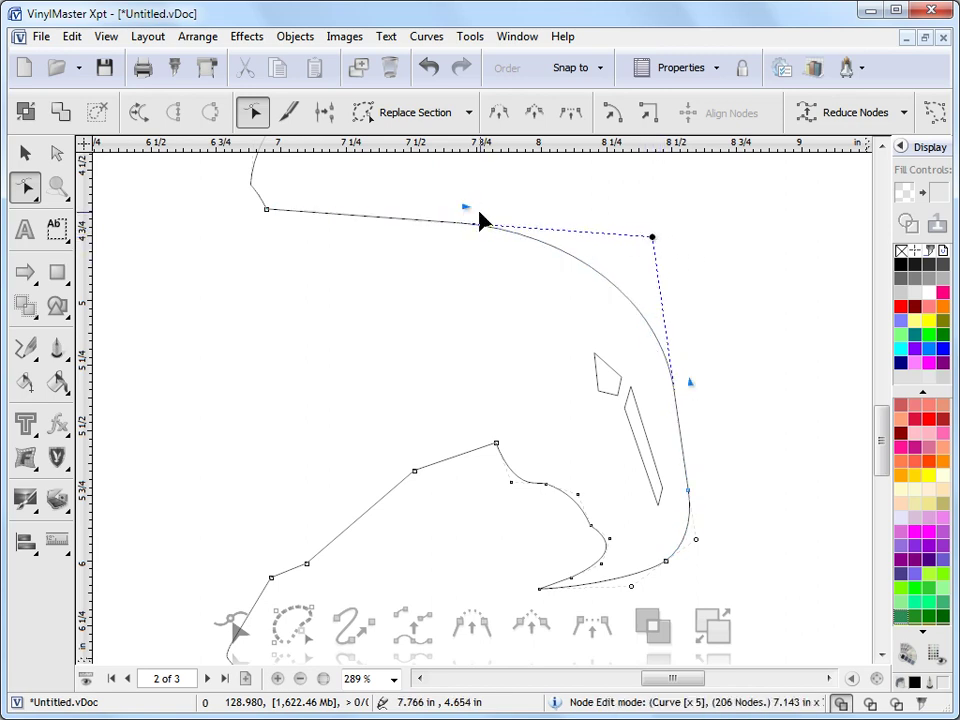
pyautogui.moveTo(481, 222)
pyautogui.mouseDown()
pyautogui.moveTo(476, 215)
pyautogui.moveTo(508, 219)
pyautogui.moveTo(476, 223)
pyautogui.mouseUp()
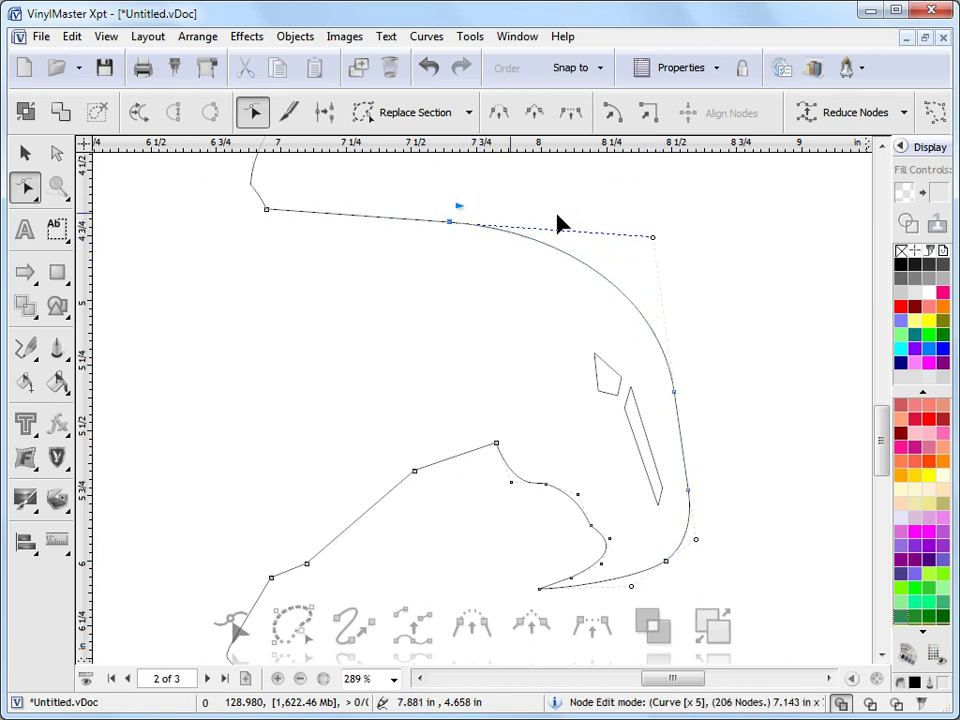
pyautogui.click(652, 237)
pyautogui.click(652, 237)
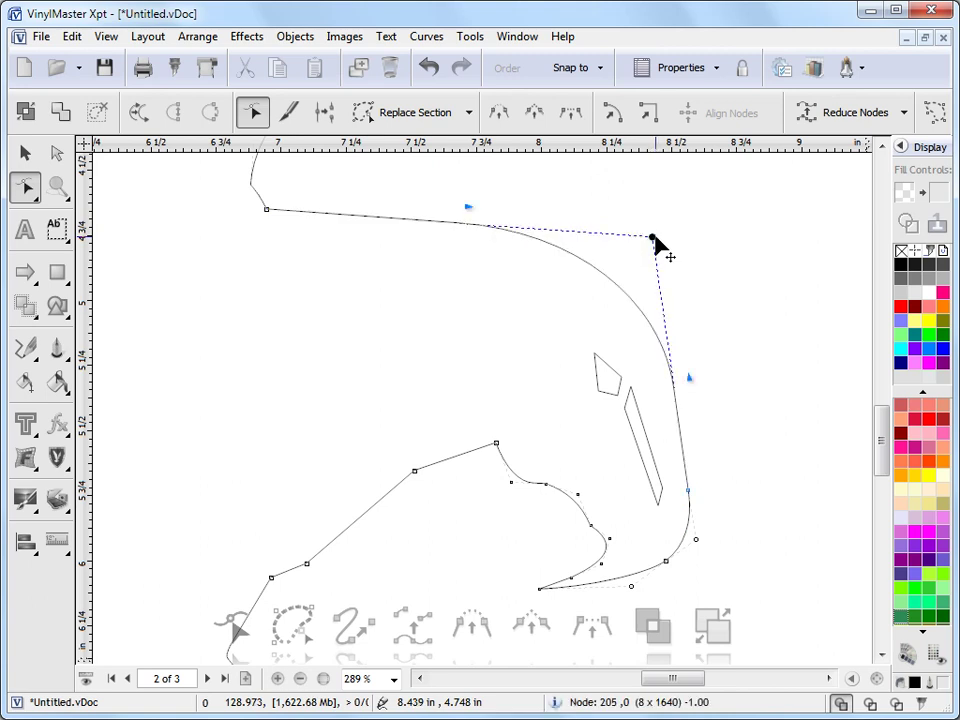
pyautogui.moveTo(654, 238)
pyautogui.mouseDown()
pyautogui.moveTo(643, 240)
pyautogui.moveTo(652, 237)
pyautogui.mouseUp()
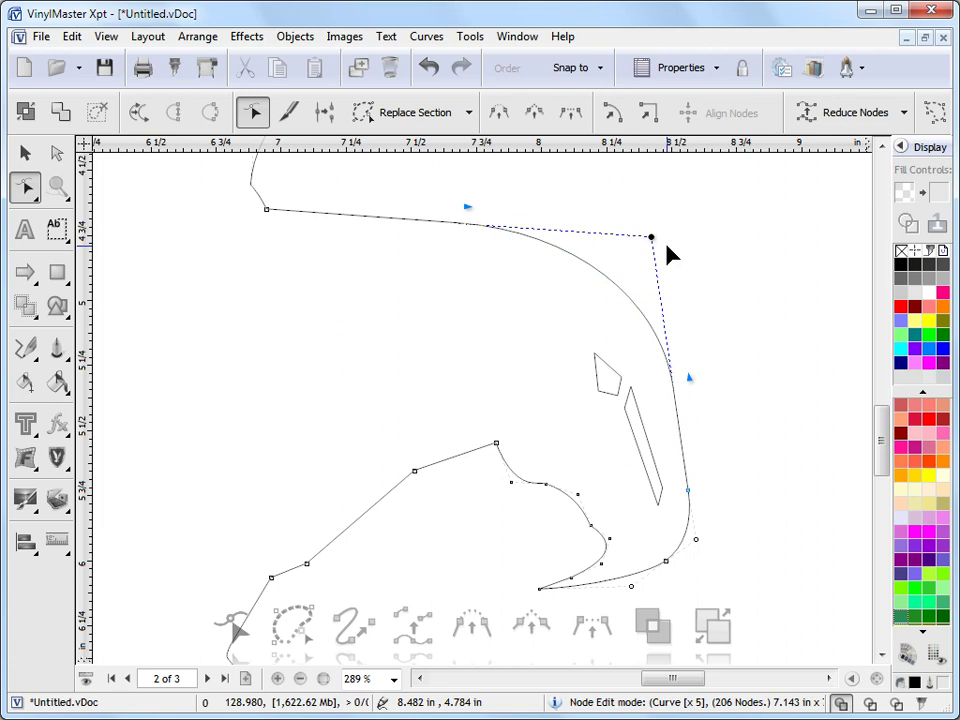
# - Add a node on the lower-left edge, try corner and smooth types, then delete it
pyautogui.click(367, 520)
pyautogui.doubleClick(366, 517)
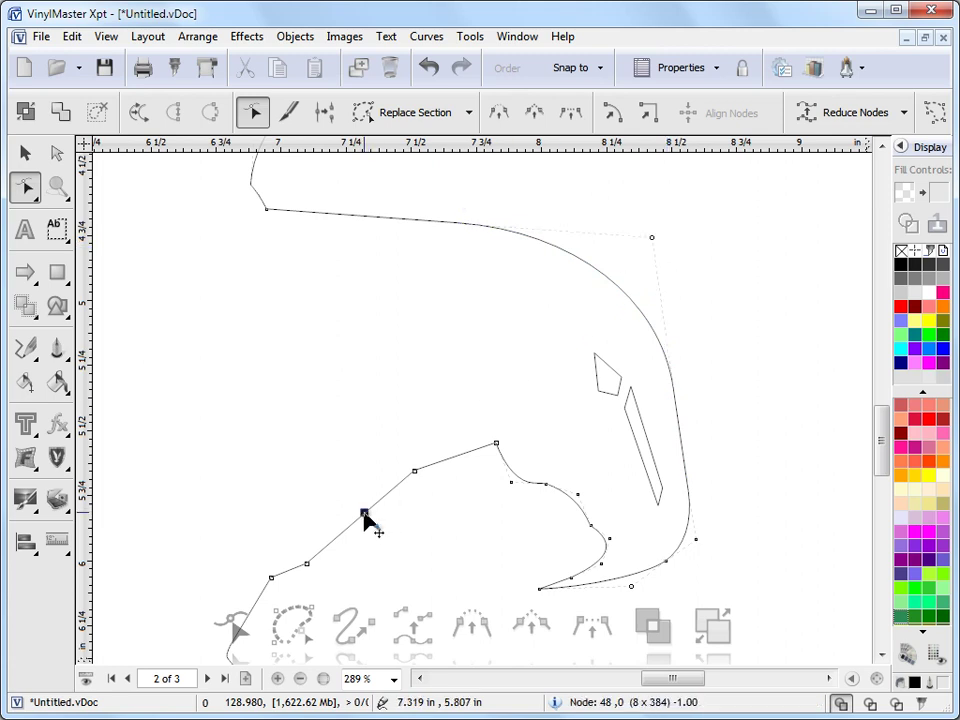
pyautogui.doubleClick(327, 467)
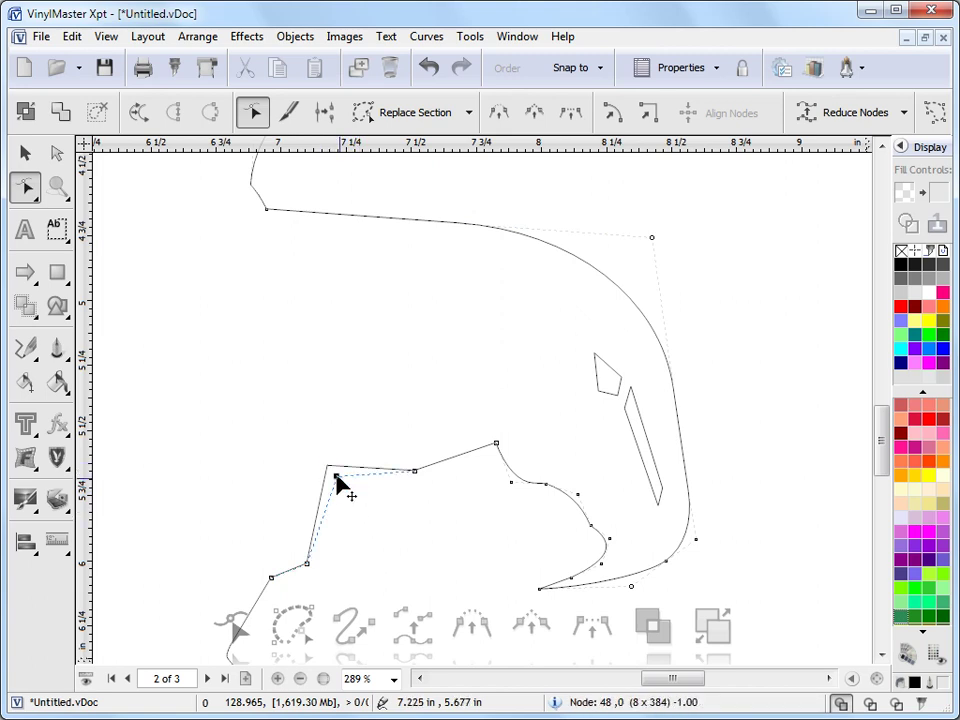
pyautogui.moveTo(337, 479); pyautogui.dragTo(285, 421)
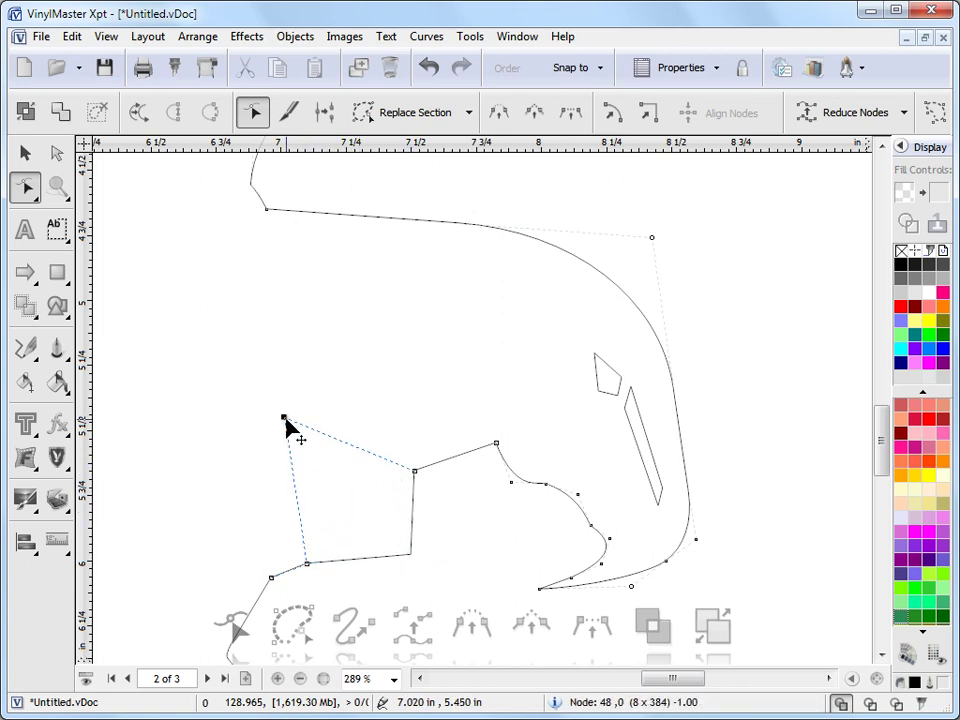
pyautogui.doubleClick(284, 419)
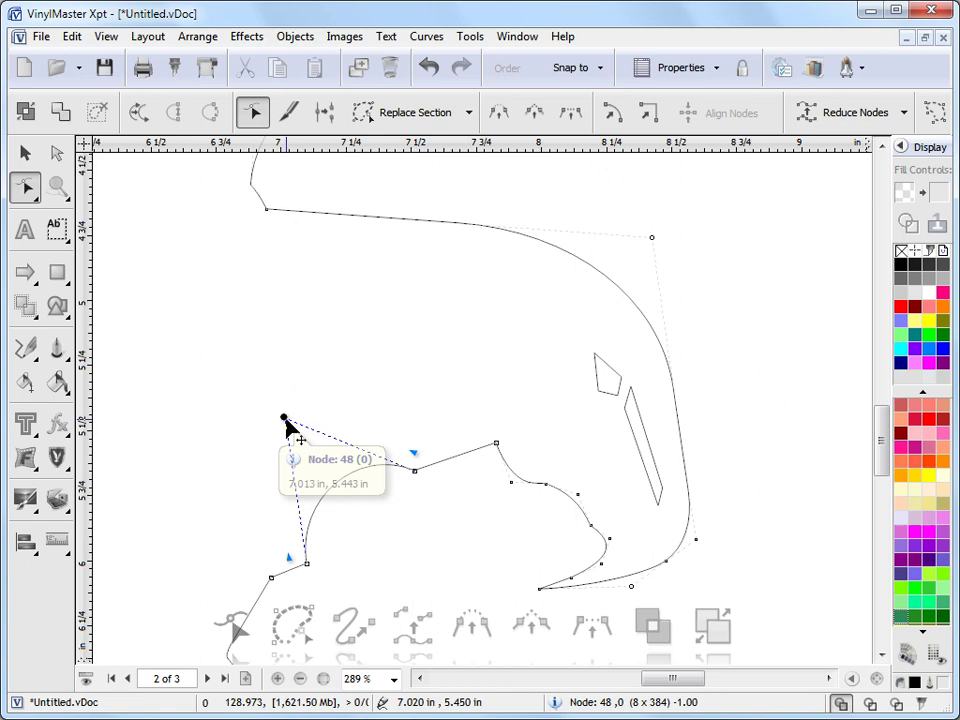
pyautogui.doubleClick(284, 419)
pyautogui.doubleClick(284, 419)
pyautogui.doubleClick(284, 419)
pyautogui.doubleClick(284, 419)
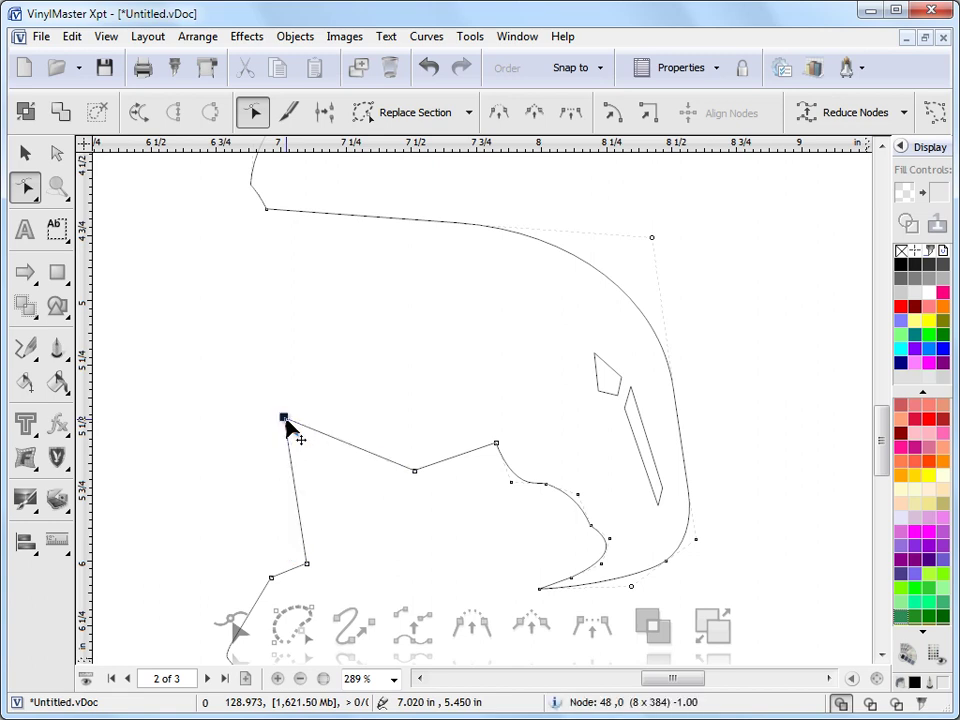
pyautogui.moveTo(285, 421); pyautogui.dragTo(317, 452)
pyautogui.press('Delete')
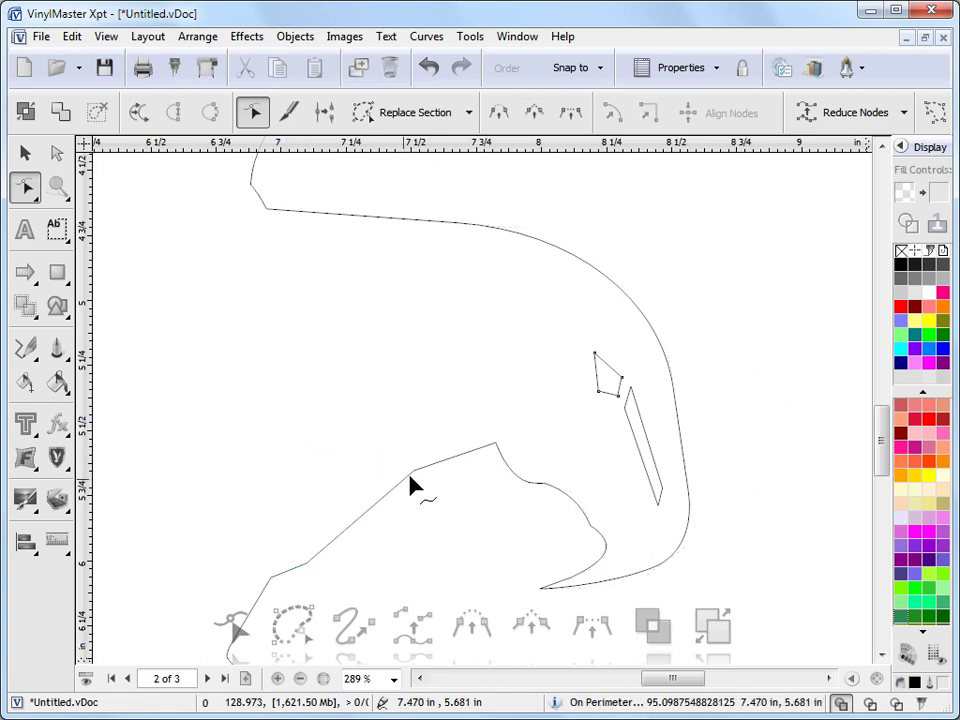
# - Drag nodes 205 and 206 on the top curve to raise a peak along the top edge
pyautogui.click(598, 266)
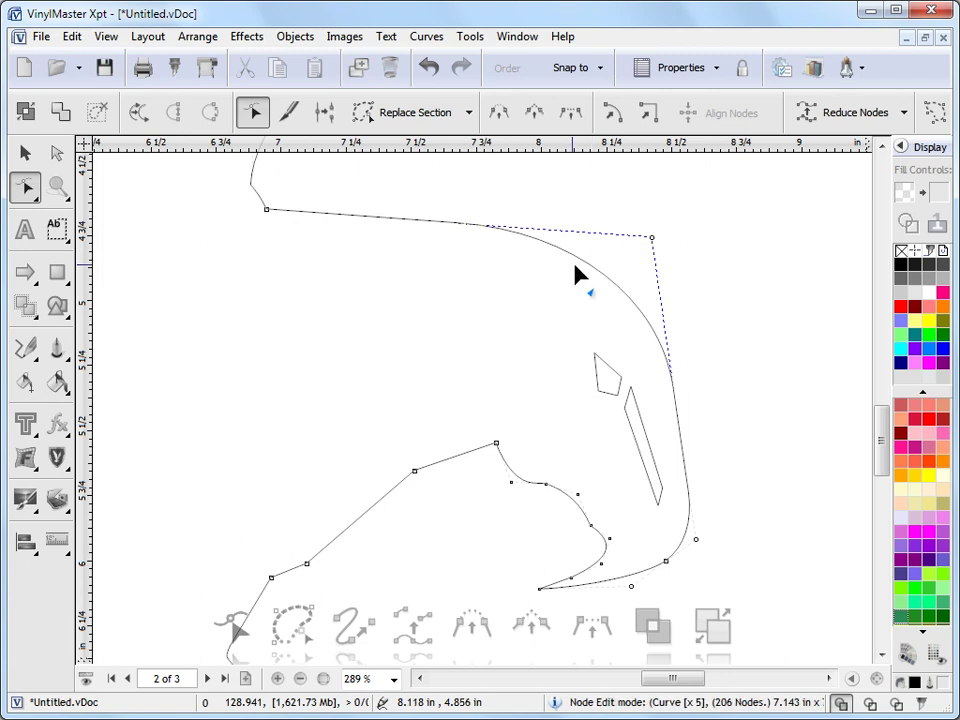
pyautogui.moveTo(521, 237); pyautogui.dragTo(539, 268)
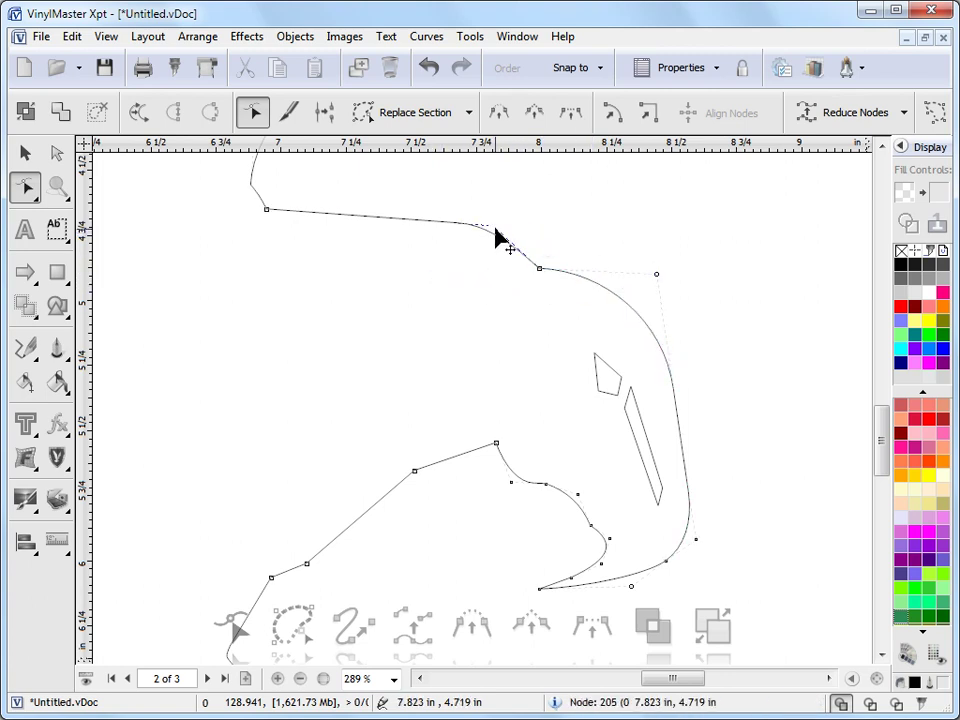
pyautogui.moveTo(497, 238); pyautogui.dragTo(414, 208)
pyautogui.moveTo(539, 268); pyautogui.dragTo(532, 248)
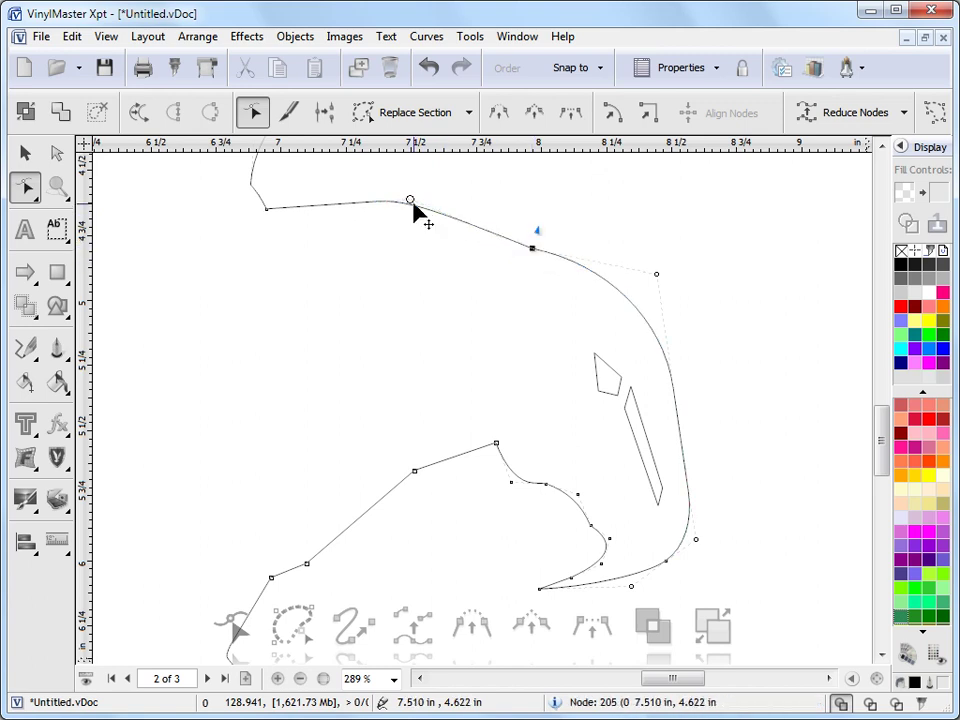
pyautogui.moveTo(412, 201); pyautogui.dragTo(411, 187)
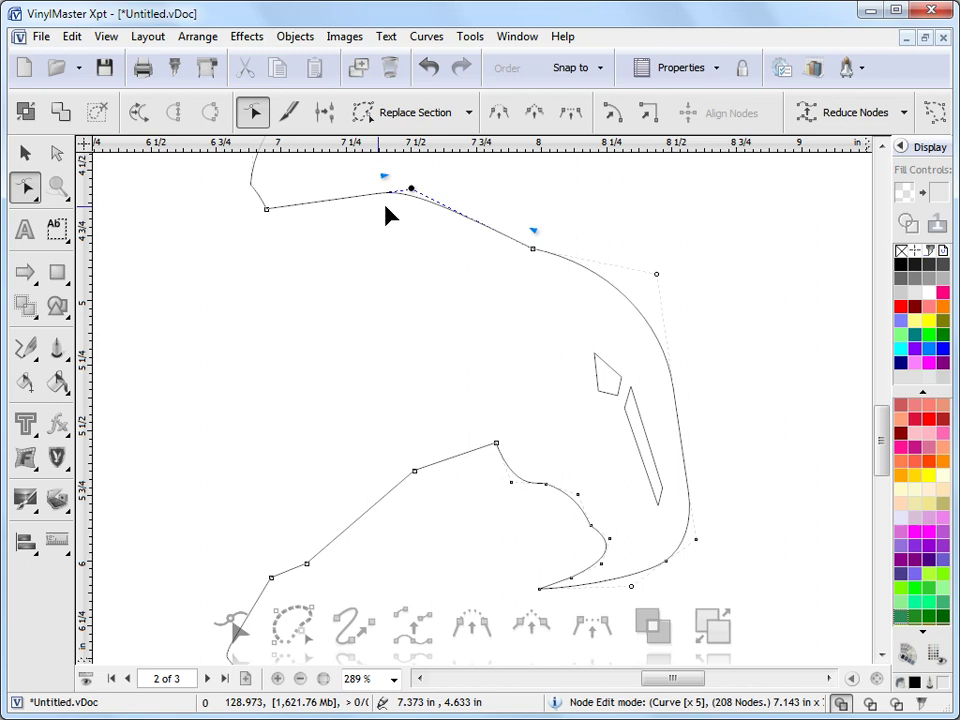
# - Undo the four top-curve edits and resettle the top-right corner node
pyautogui.click(432, 76)
pyautogui.click(432, 76)
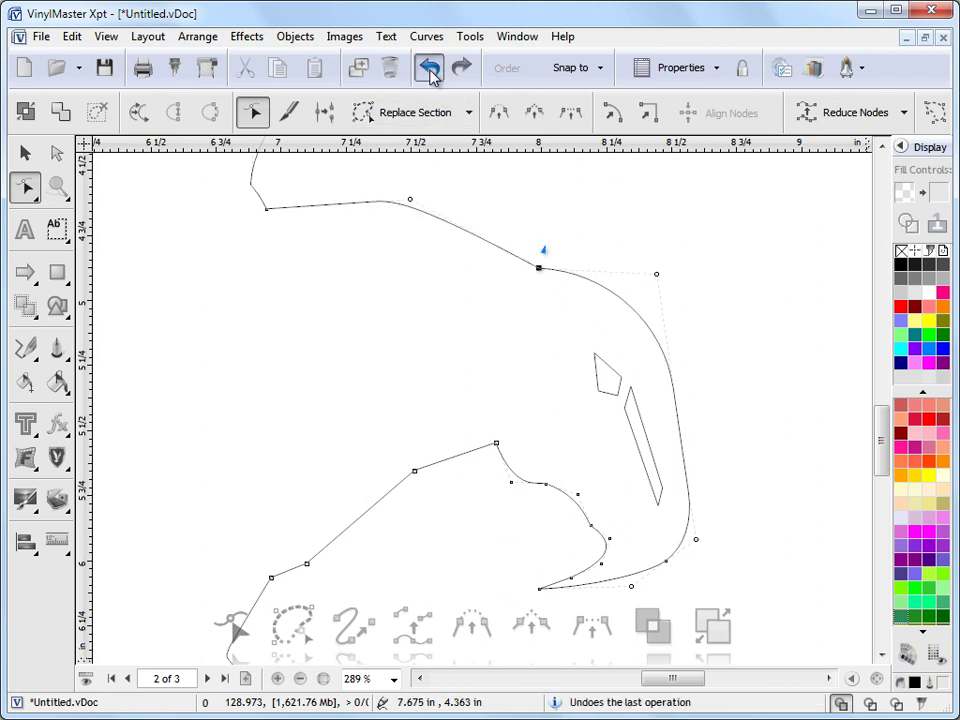
pyautogui.click(432, 76)
pyautogui.click(432, 76)
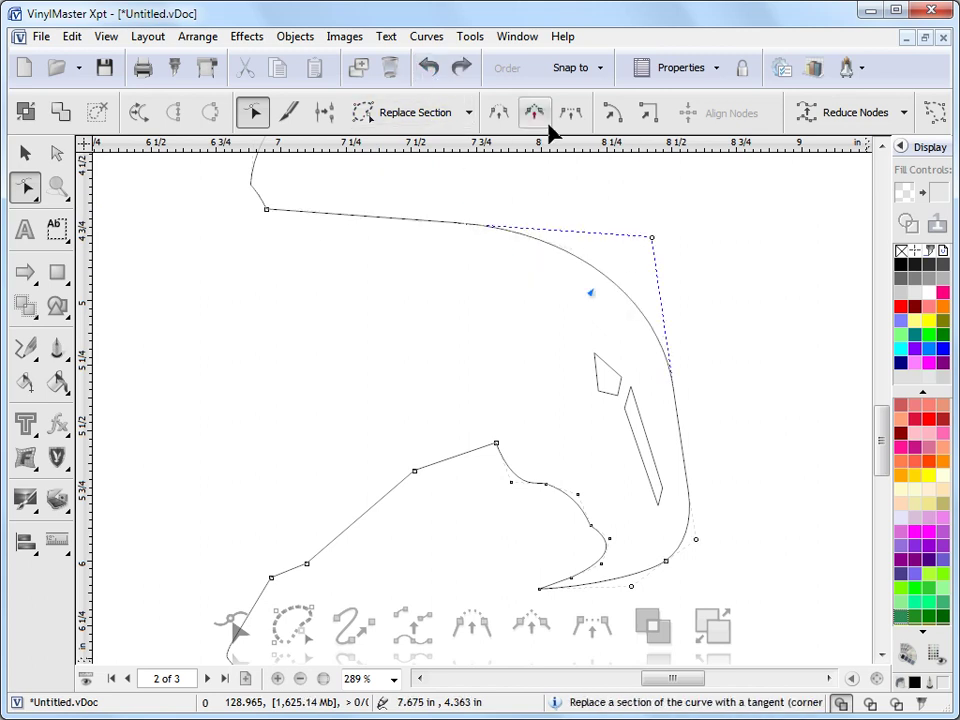
pyautogui.moveTo(651, 237); pyautogui.dragTo(640, 229)
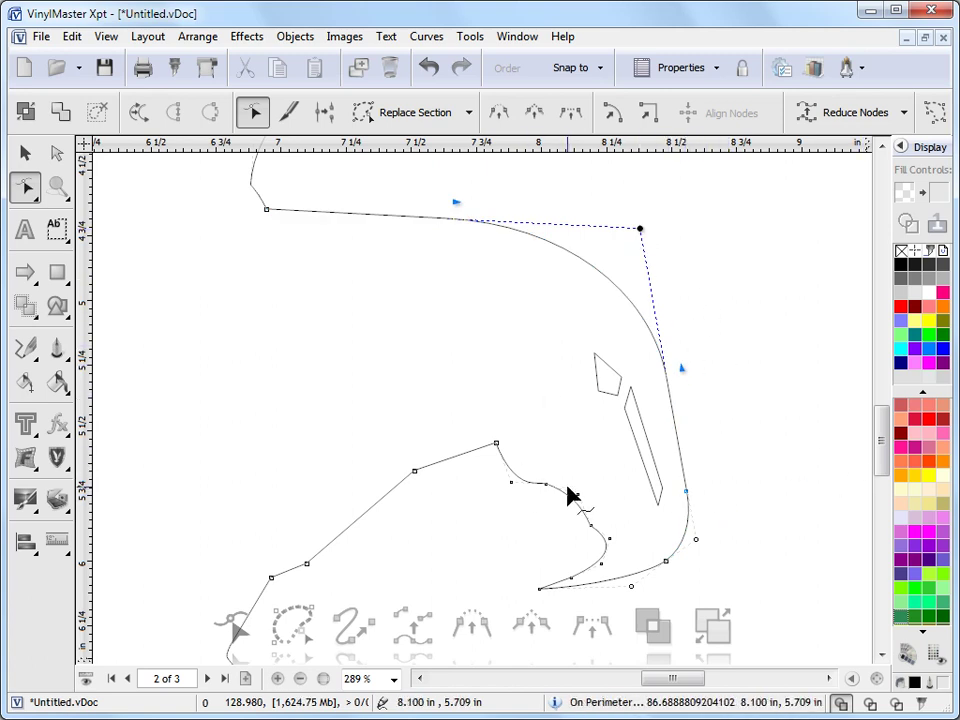
pyautogui.moveTo(640, 229)
pyautogui.mouseDown()
pyautogui.moveTo(678, 212)
pyautogui.moveTo(643, 252)
pyautogui.moveTo(648, 238)
pyautogui.mouseUp()
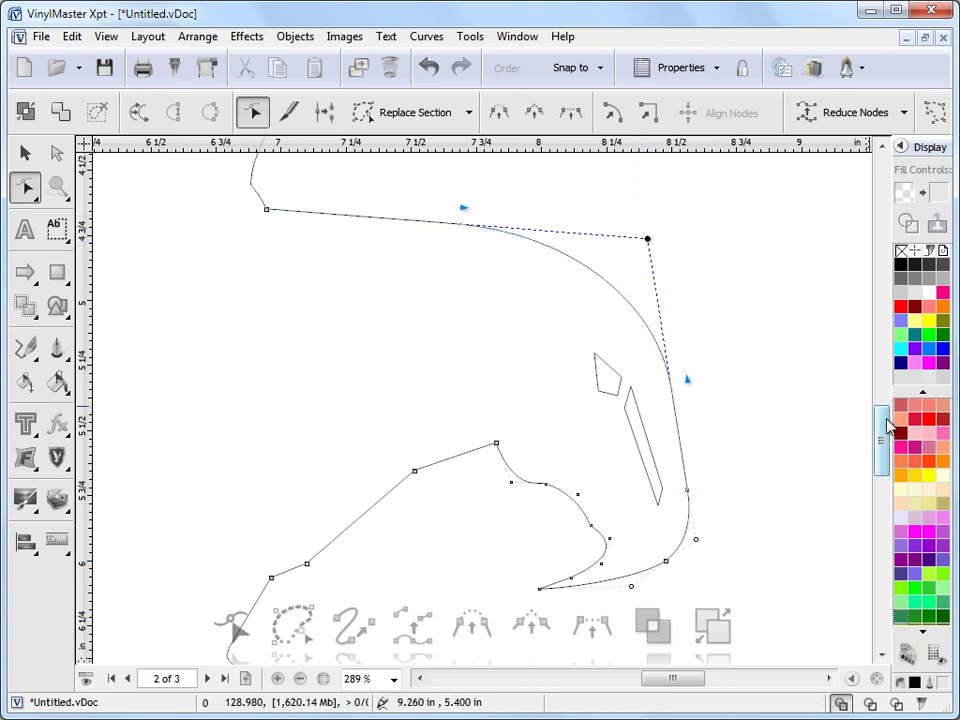
# - Marquee-select the inner curve's nodes and shift them slightly up and left
pyautogui.scroll(-3, 885, 420)
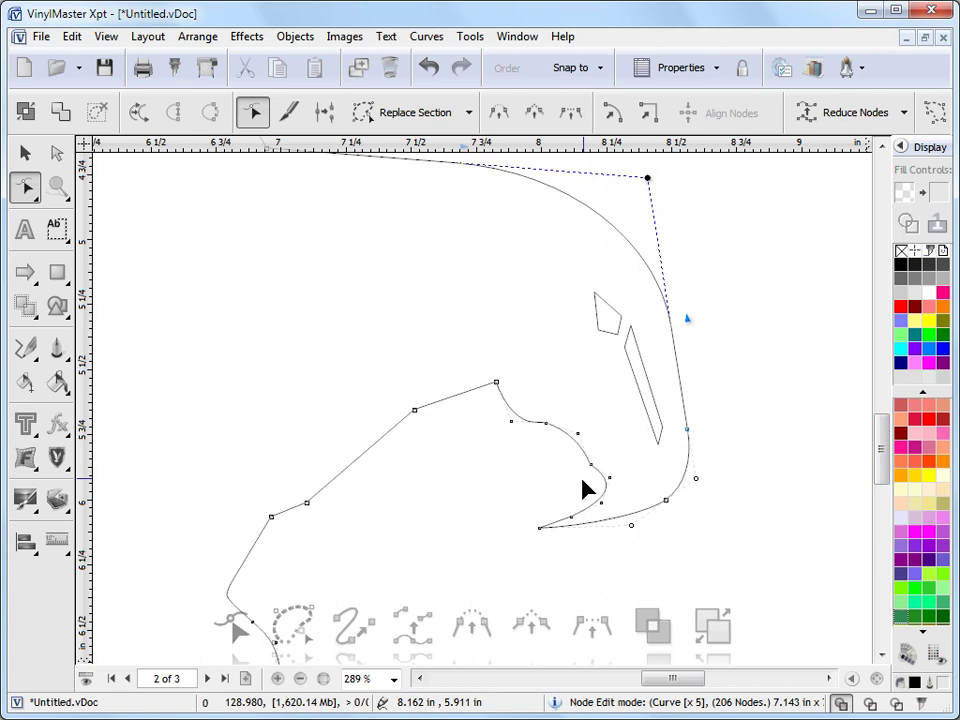
pyautogui.moveTo(474, 363); pyautogui.dragTo(681, 546)
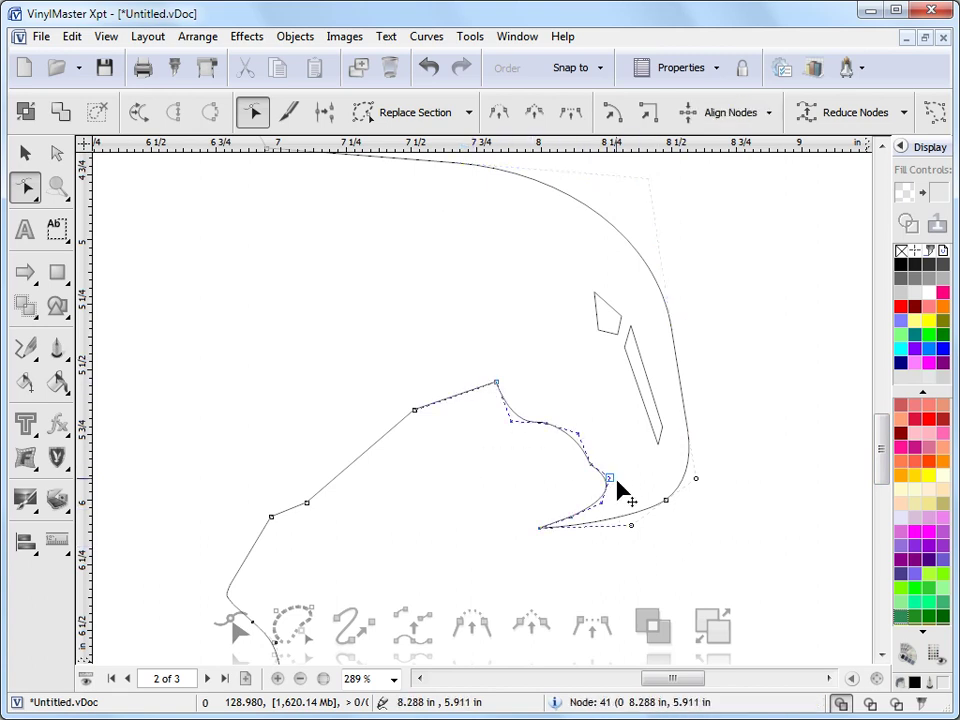
pyautogui.moveTo(610, 480)
pyautogui.mouseDown()
pyautogui.moveTo(551, 489)
pyautogui.moveTo(594, 444)
pyautogui.moveTo(632, 469)
pyautogui.moveTo(582, 467)
pyautogui.moveTo(608, 474)
pyautogui.mouseUp()
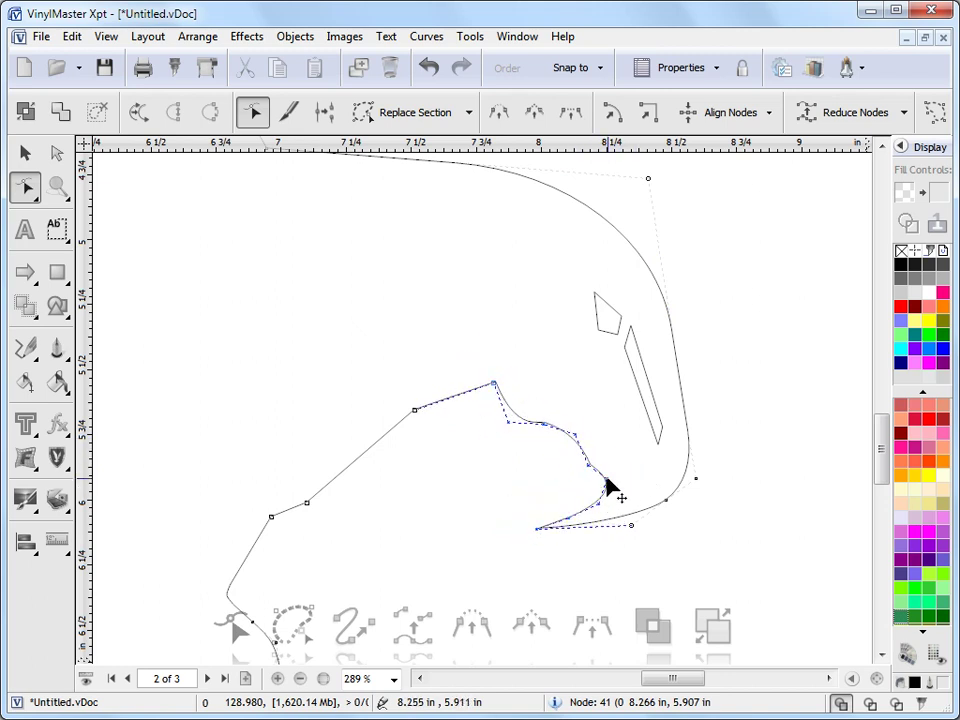
pyautogui.click(686, 496)
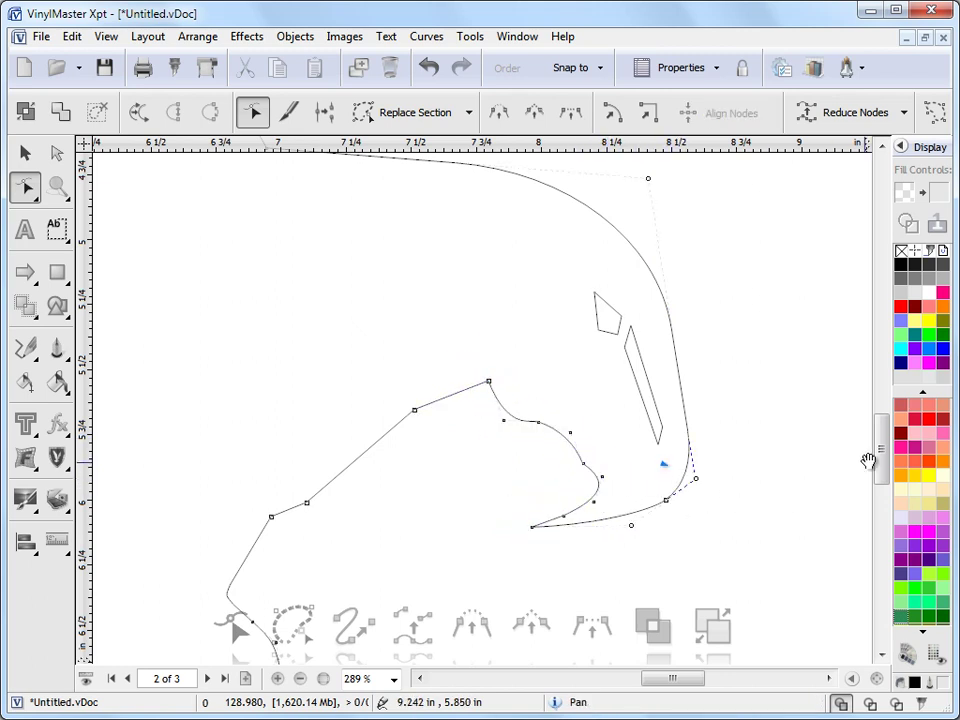
pyautogui.scroll(1, 867, 460)
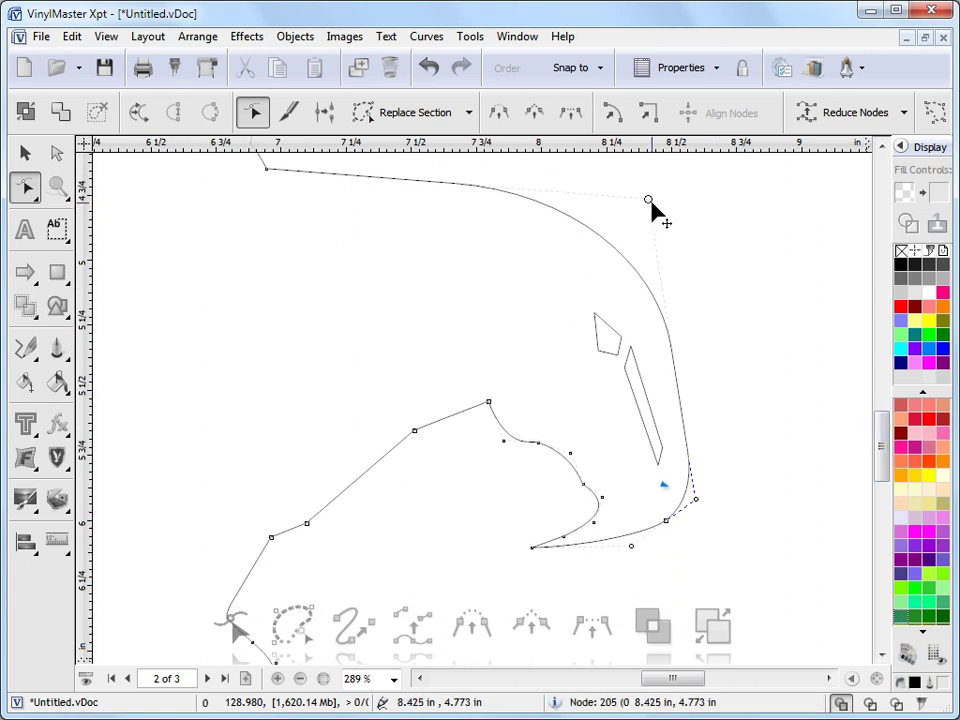
pyautogui.moveTo(627, 188); pyautogui.dragTo(740, 533)
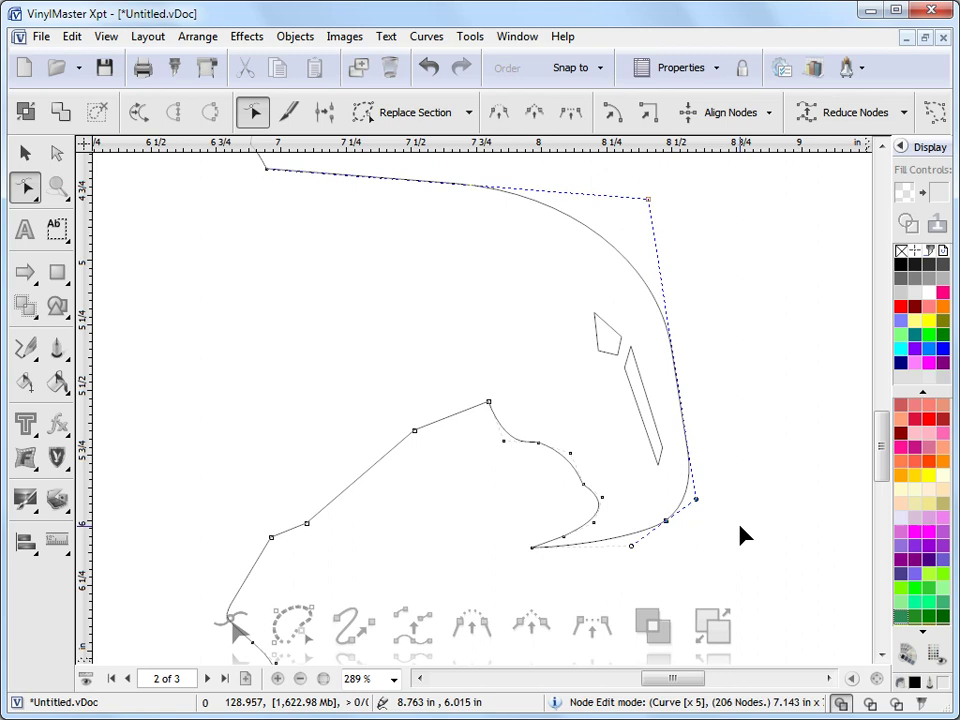
pyautogui.click(767, 116)
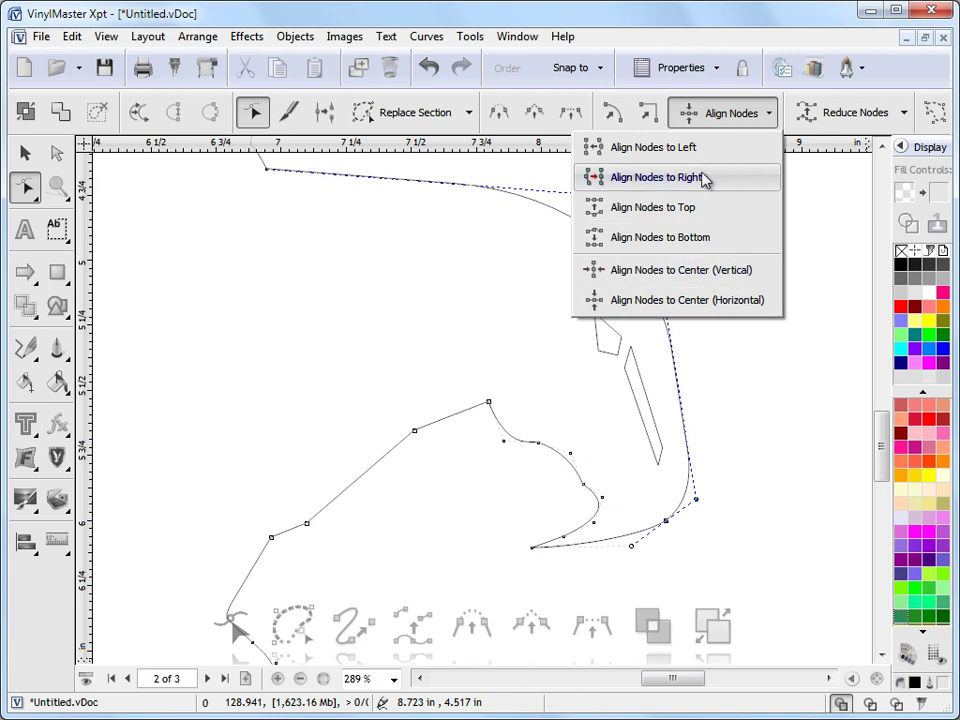
pyautogui.click(667, 180)
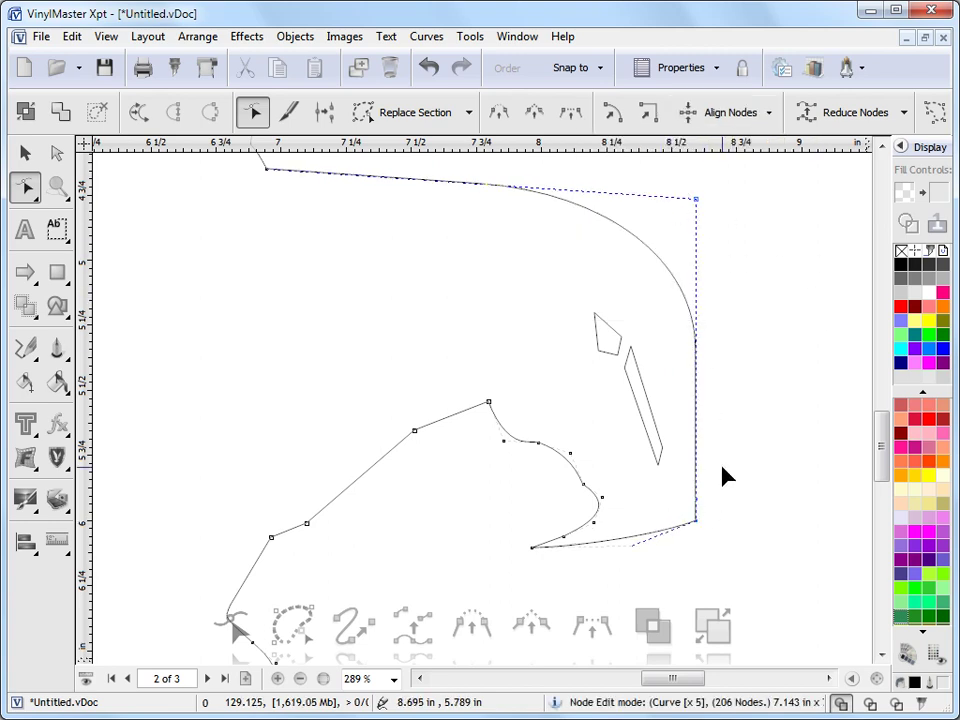
pyautogui.click(428, 67)
pyautogui.click(720, 116)
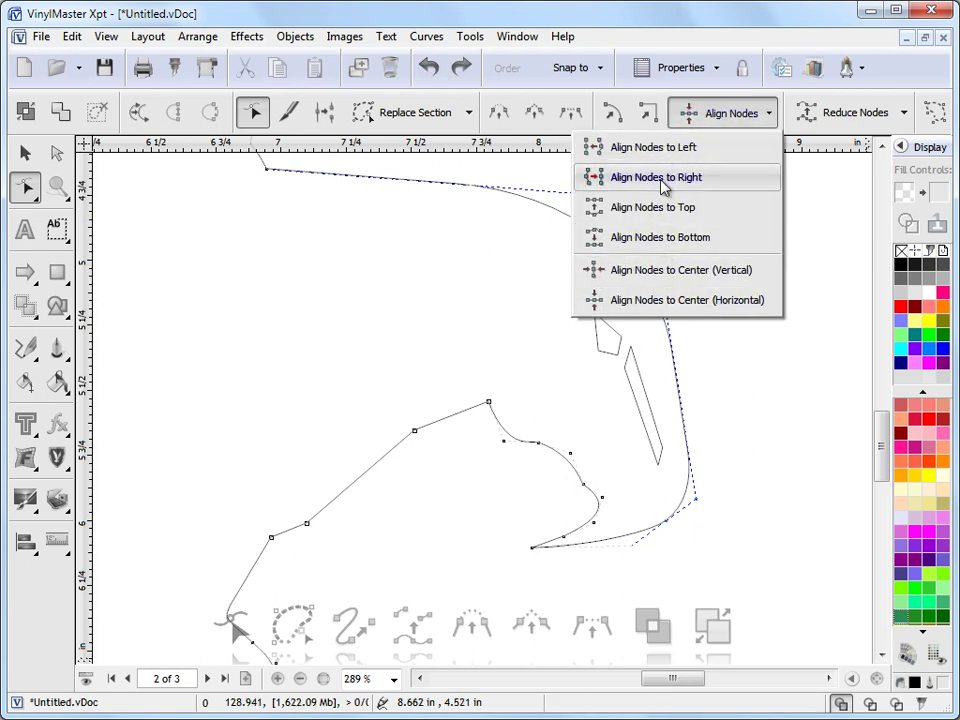
pyautogui.click(745, 378)
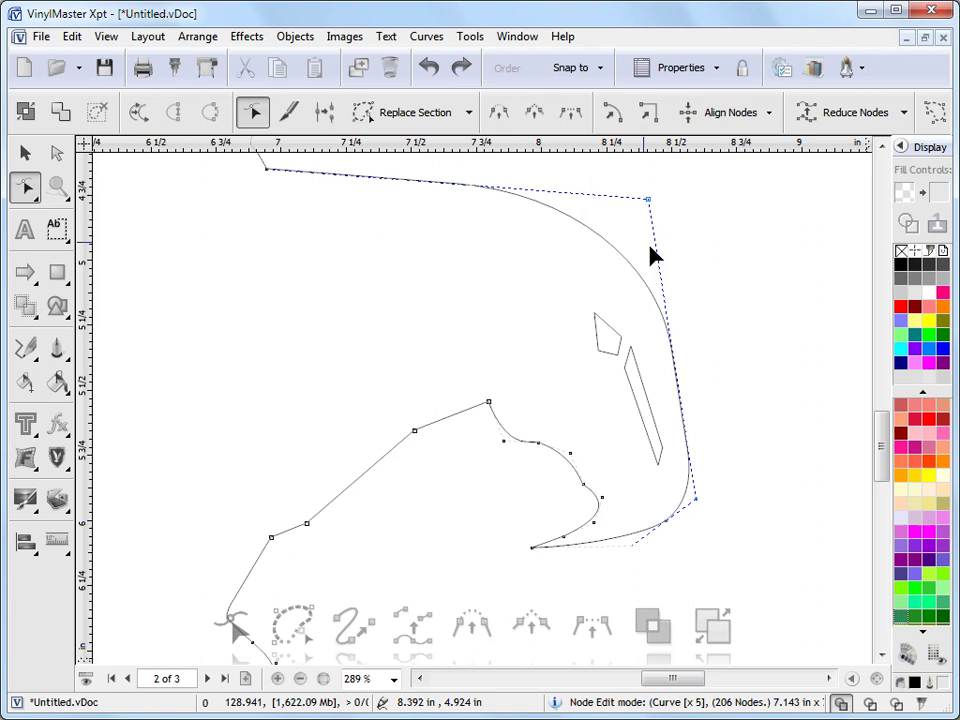
pyautogui.scroll(2, 881, 423)
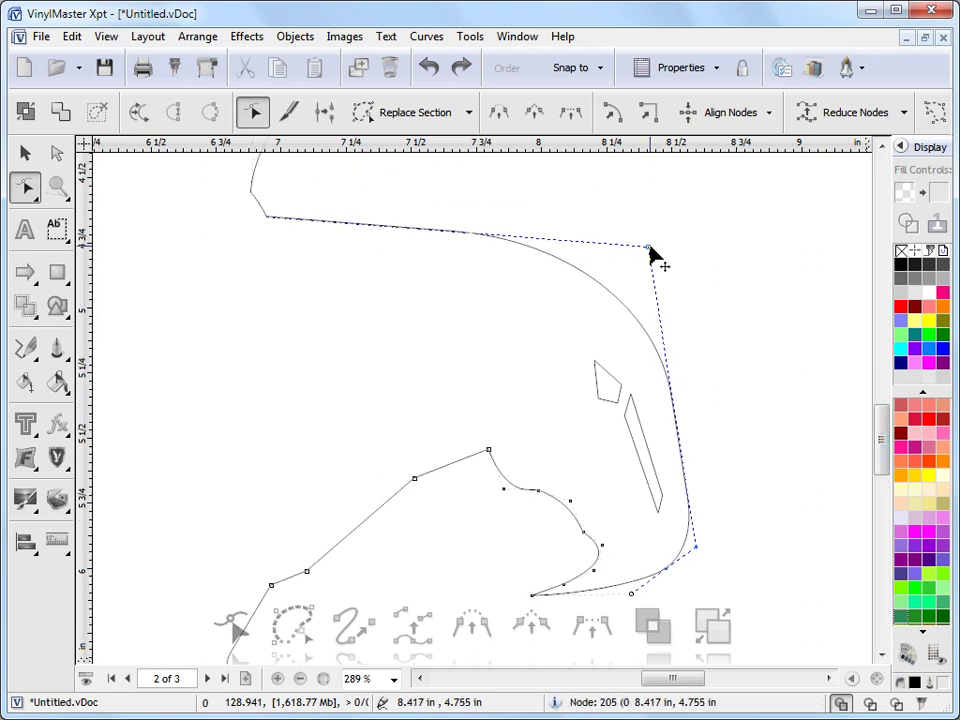
# - Tweak the head curve's corner handle, fill the eagle black, and preview it solid
pyautogui.moveTo(650, 249); pyautogui.dragTo(654, 242)
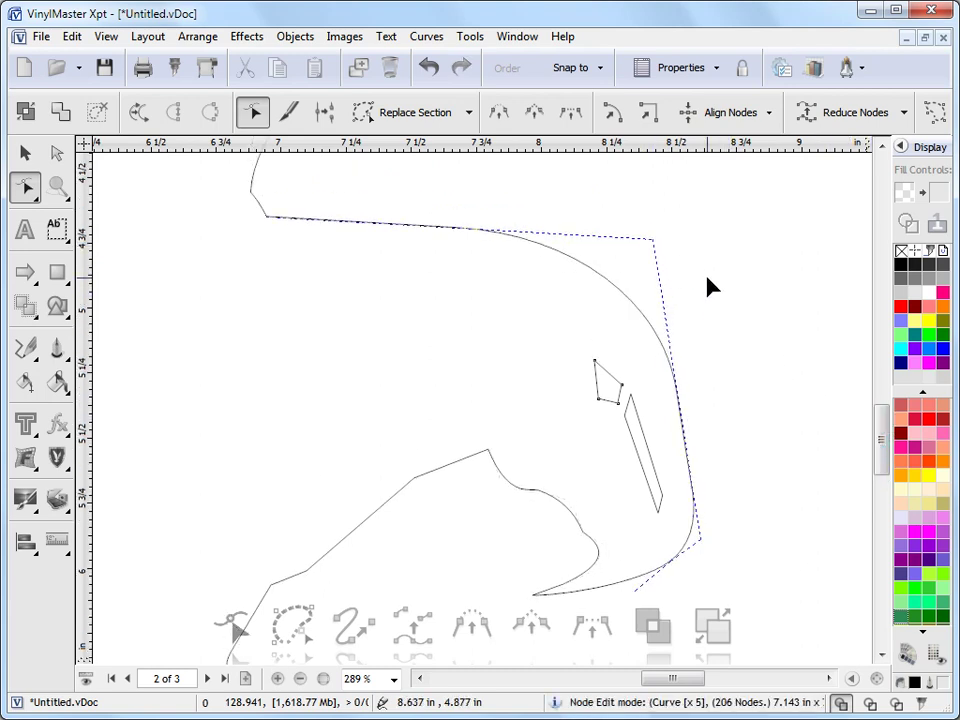
pyautogui.click(25, 152)
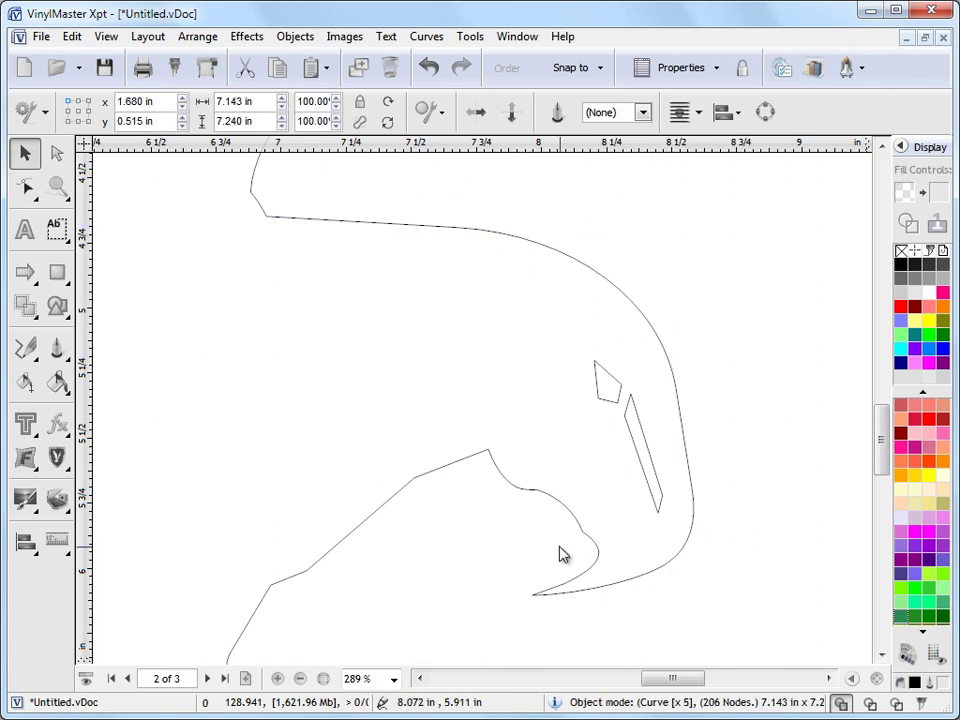
pyautogui.scroll(-4, 468, 270)
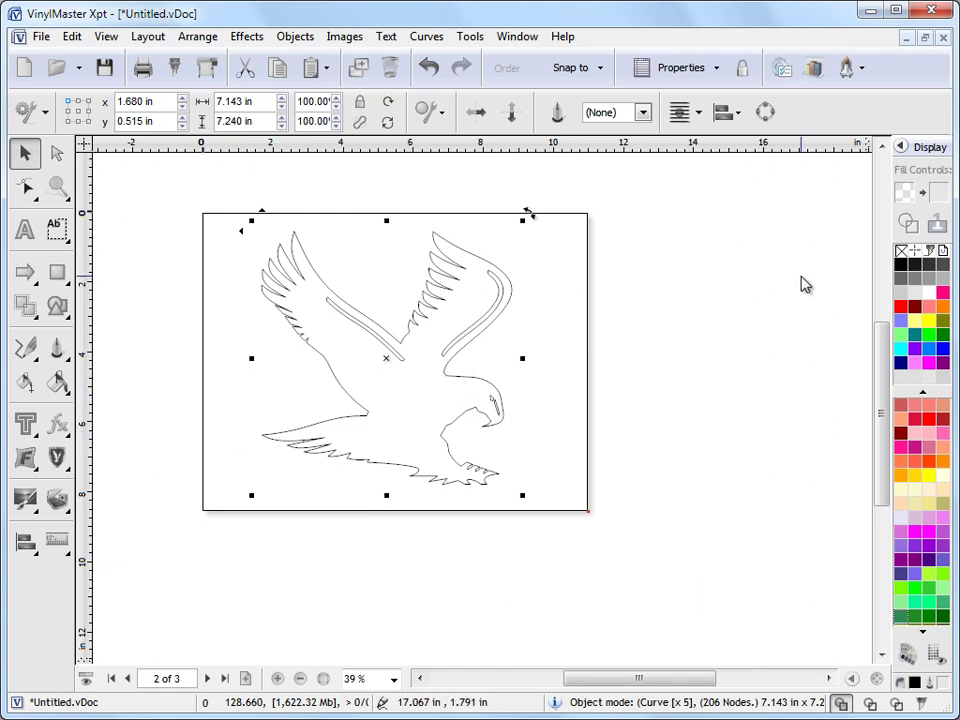
pyautogui.click(900, 265)
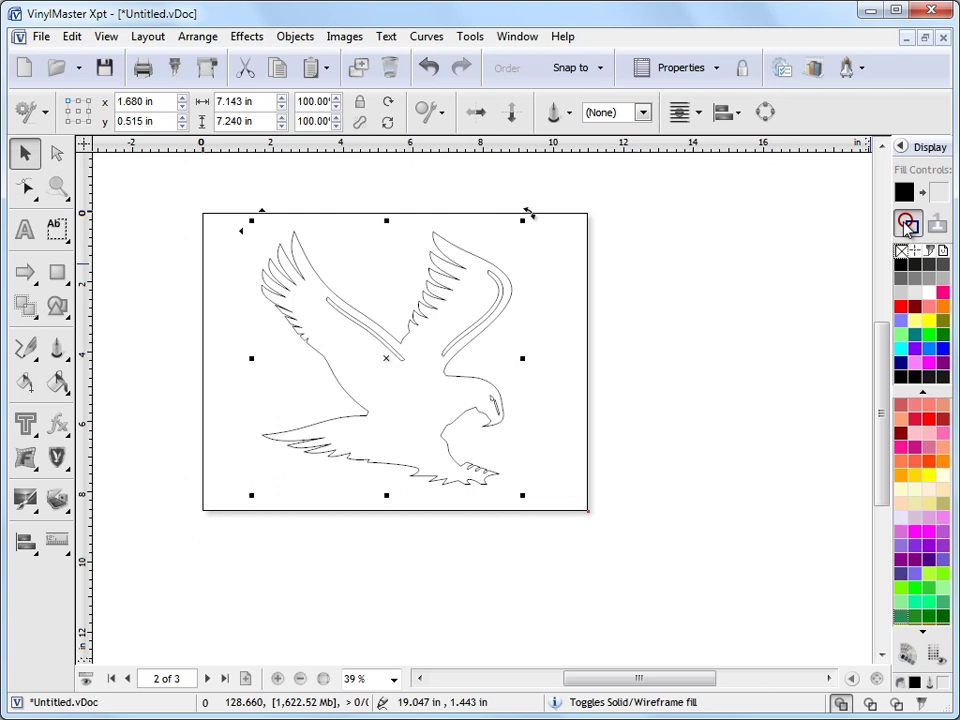
pyautogui.click(906, 224)
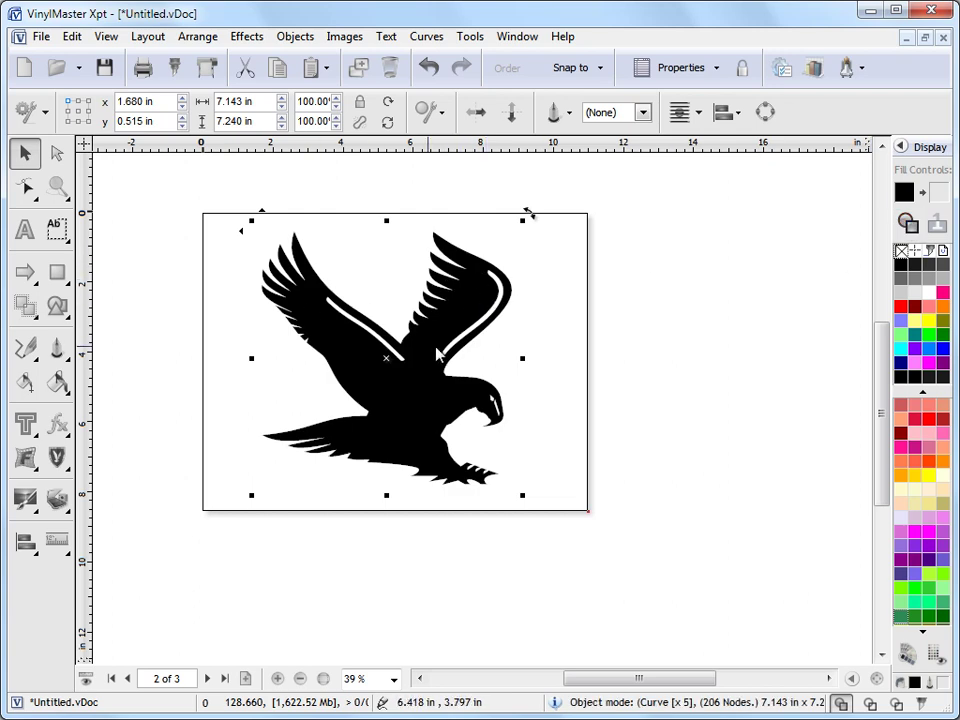
pyautogui.click(905, 222)
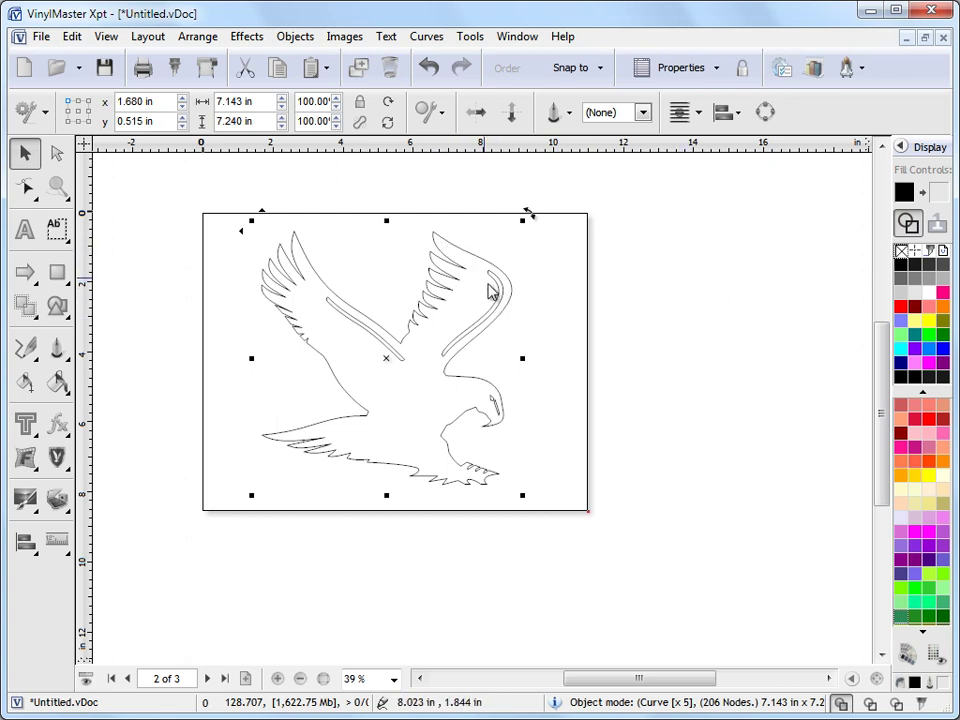
# - Zoom in on the head and break the outline on its top edge, pulling the ends apart
pyautogui.click(57, 186)
pyautogui.moveTo(430, 362); pyautogui.dragTo(531, 452)
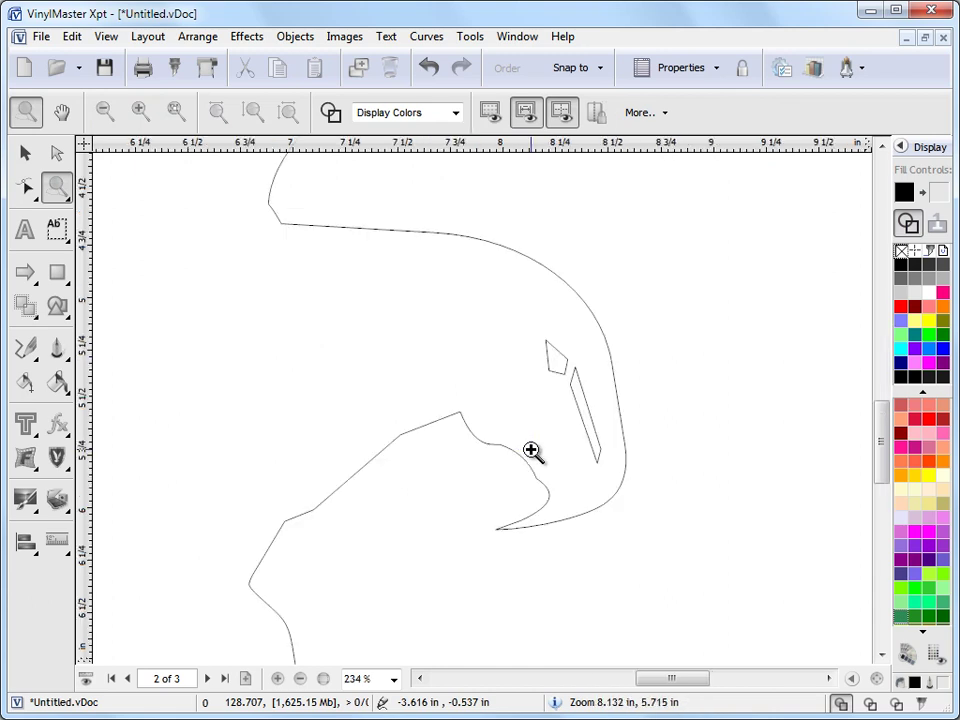
pyautogui.click(25, 187)
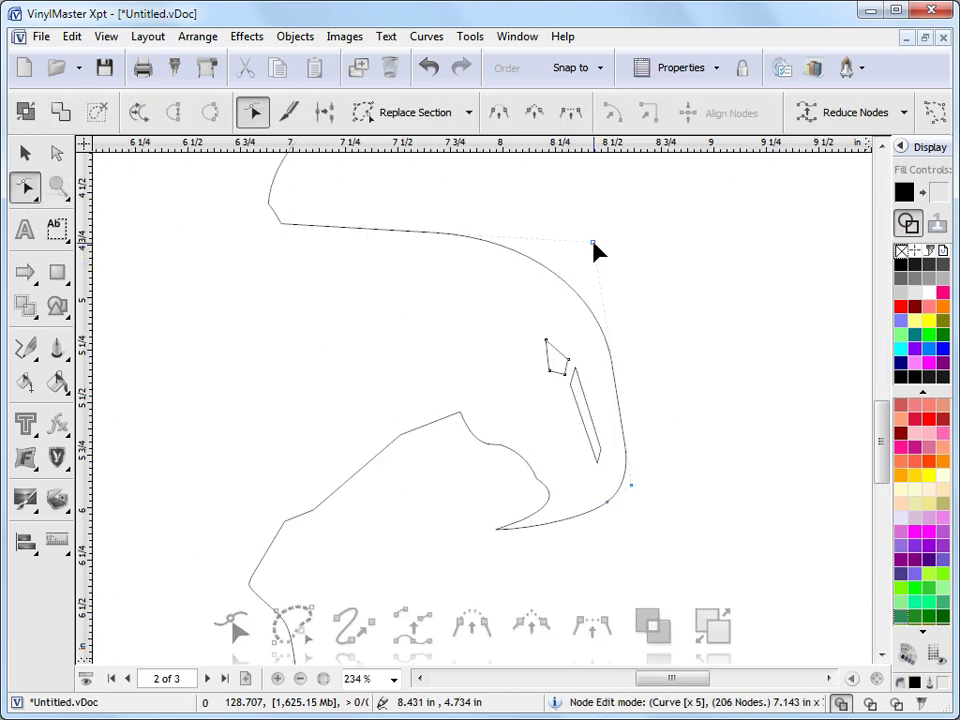
pyautogui.click(594, 242)
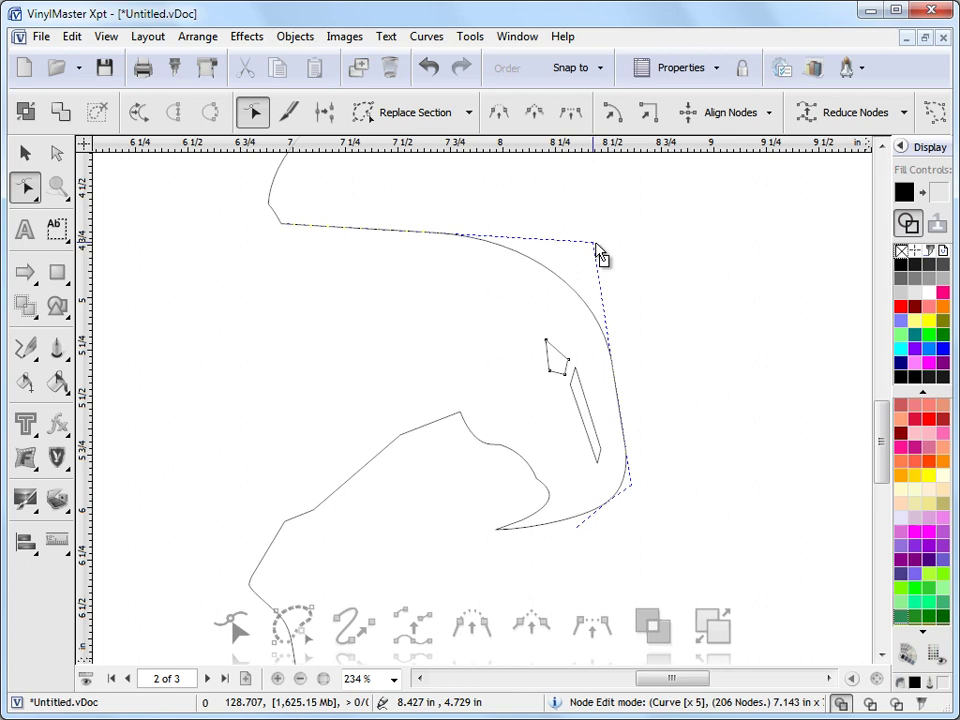
pyautogui.click(596, 244)
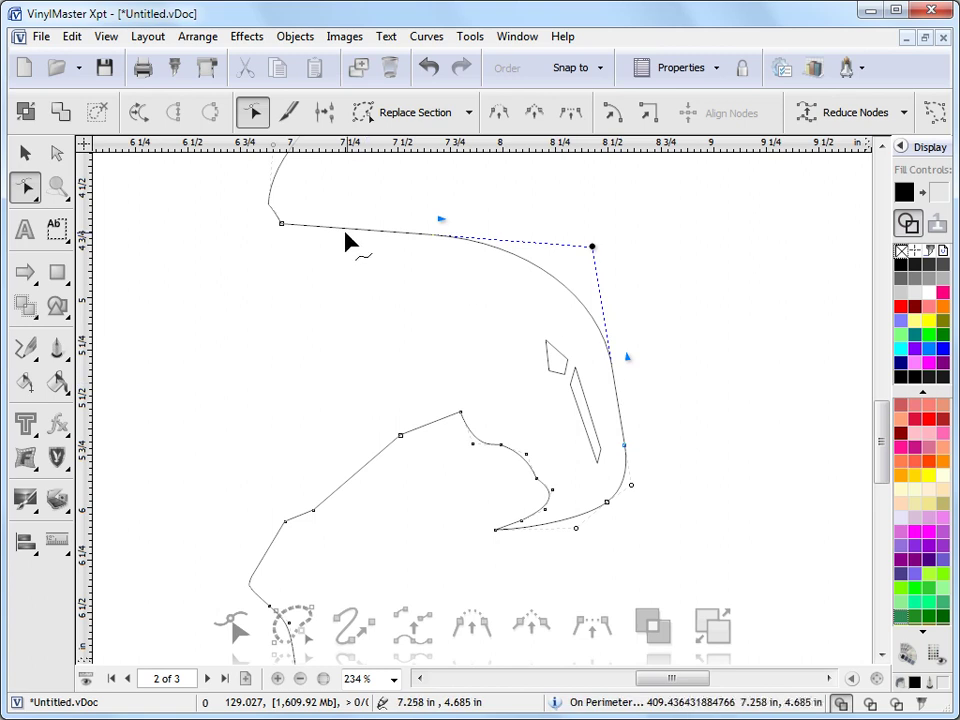
pyautogui.click(322, 113)
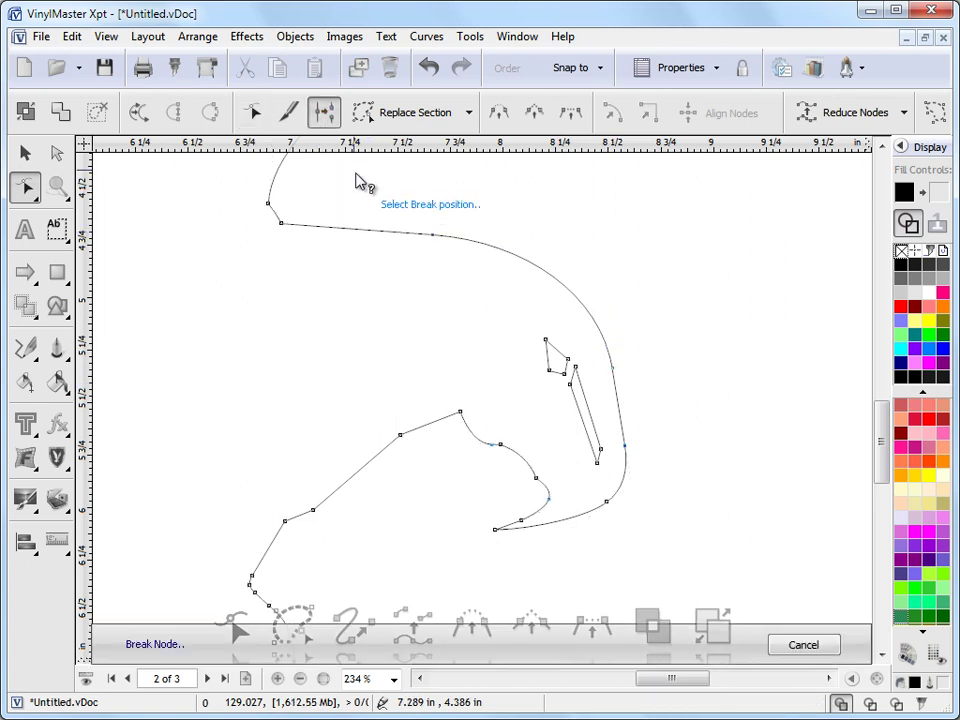
pyautogui.click(394, 231)
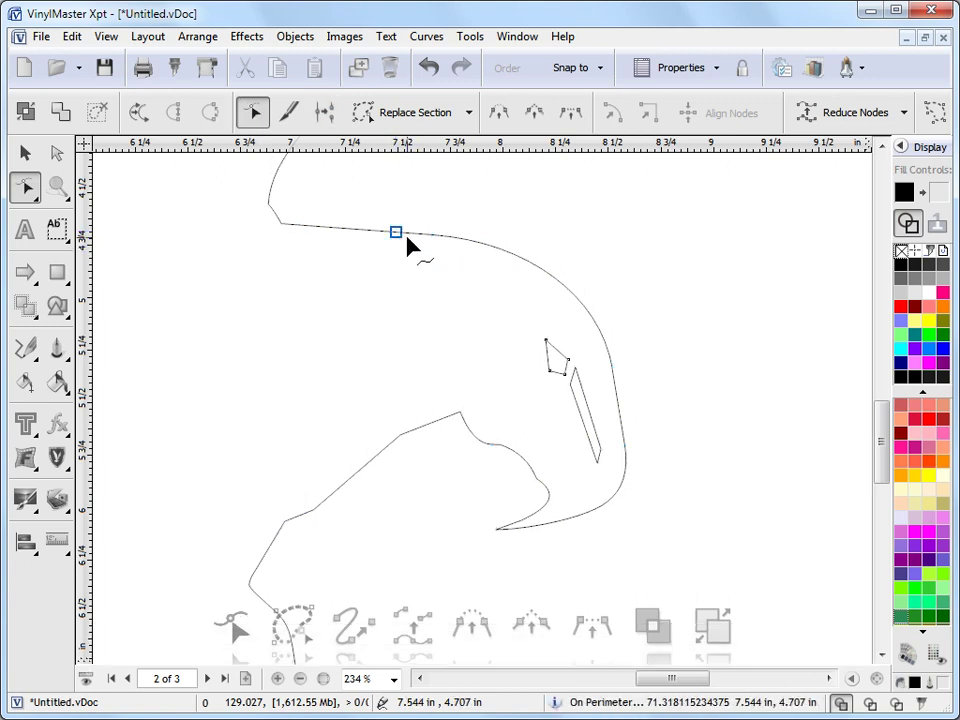
pyautogui.moveTo(395, 232); pyautogui.dragTo(491, 201)
# - Reposition the broken ends, delete the loose end node, and drag the curve end toward the neck
pyautogui.moveTo(388, 246); pyautogui.dragTo(411, 240)
pyautogui.moveTo(273, 237); pyautogui.dragTo(290, 225)
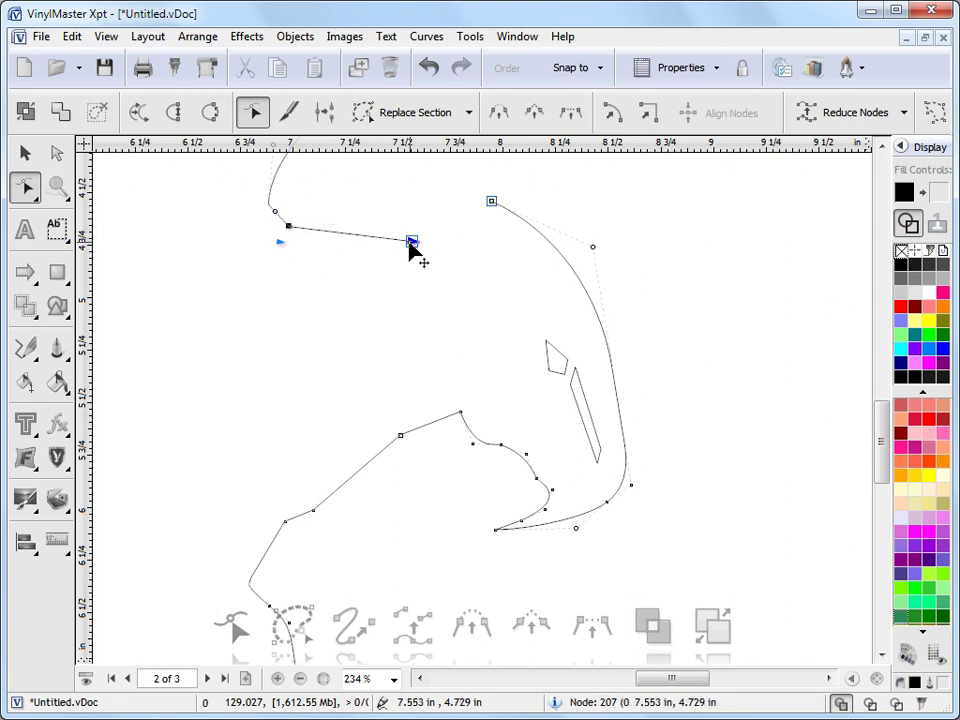
pyautogui.moveTo(411, 240); pyautogui.dragTo(403, 234)
pyautogui.moveTo(492, 203); pyautogui.dragTo(493, 229)
pyautogui.press('Delete')
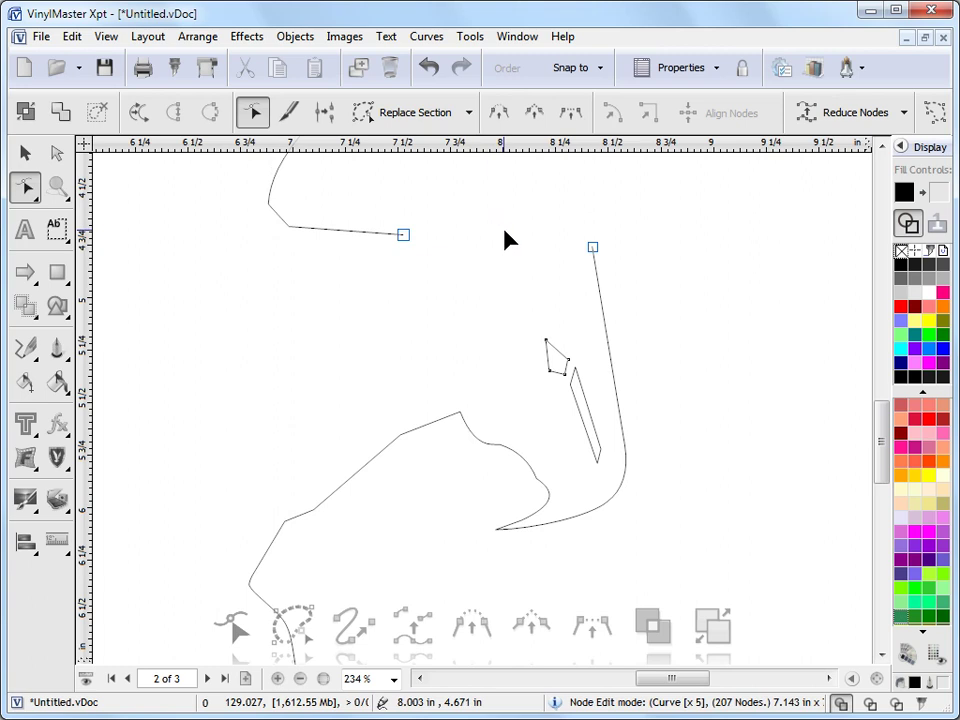
pyautogui.click(596, 262)
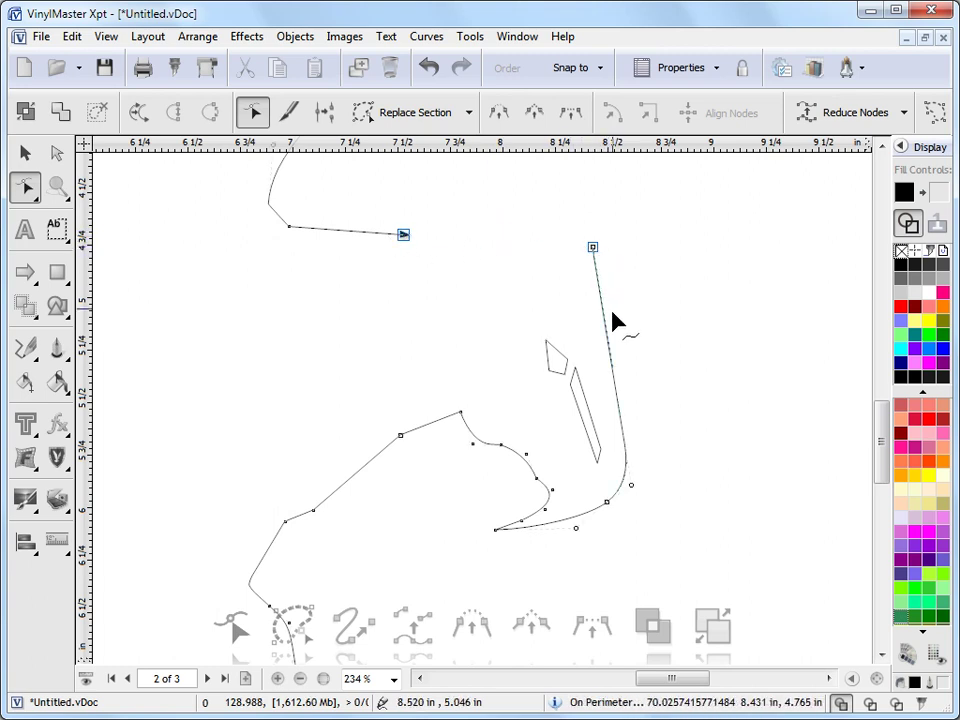
pyautogui.moveTo(593, 248); pyautogui.dragTo(615, 361)
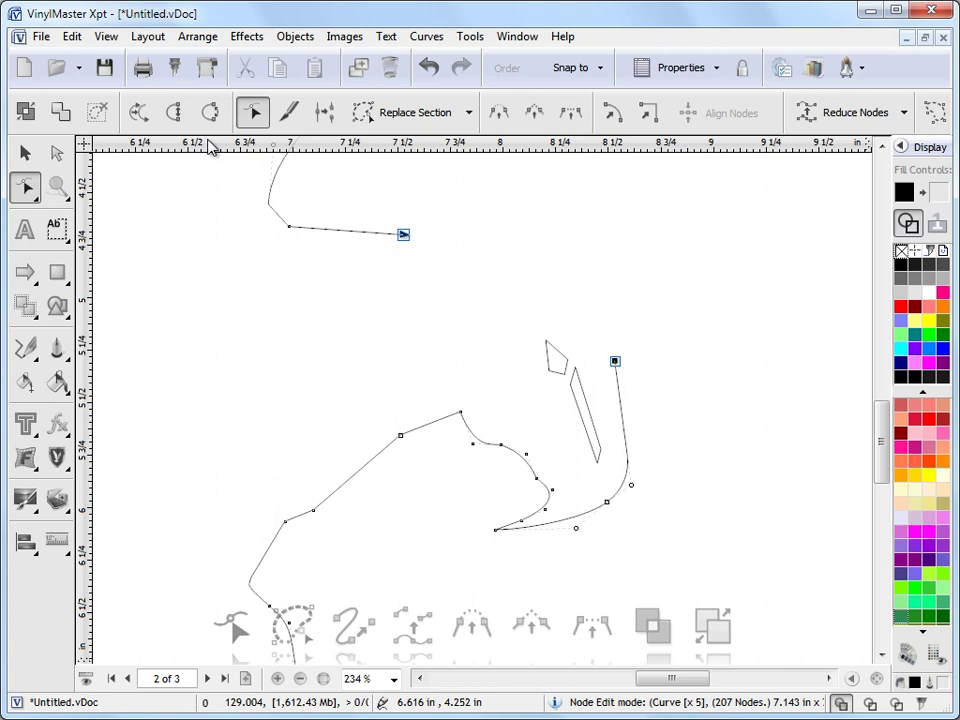
pyautogui.click(176, 114)
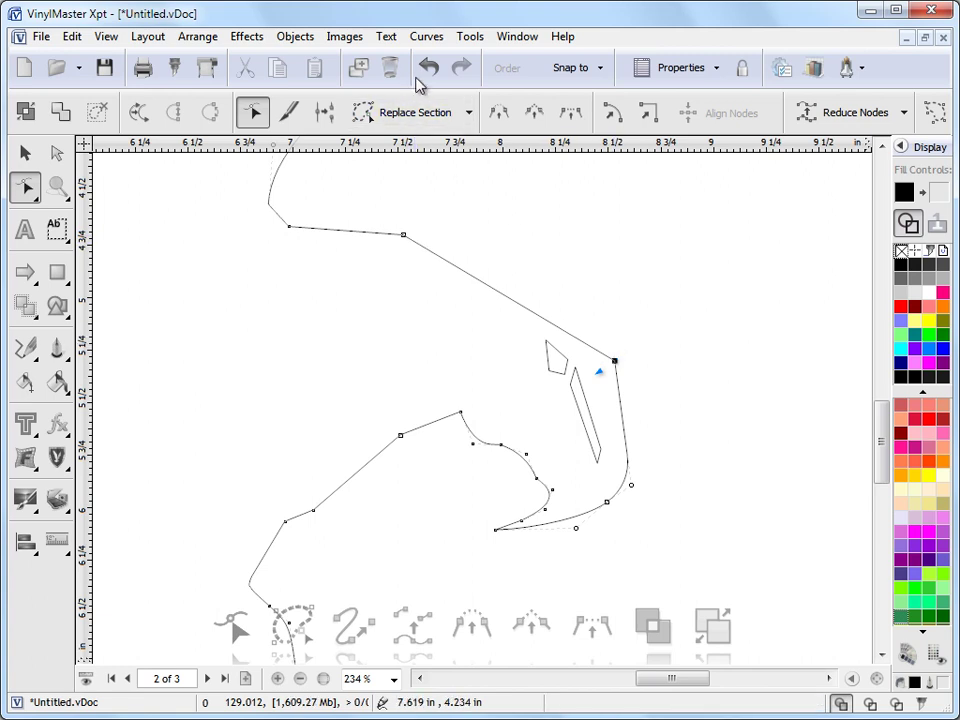
pyautogui.click(428, 67)
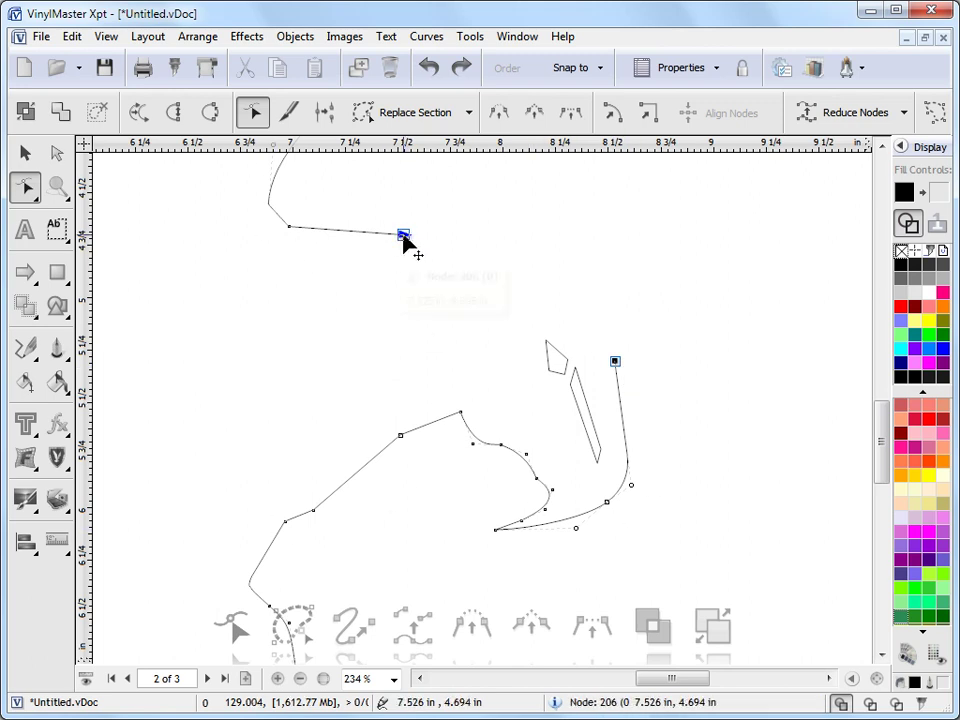
pyautogui.click(145, 118)
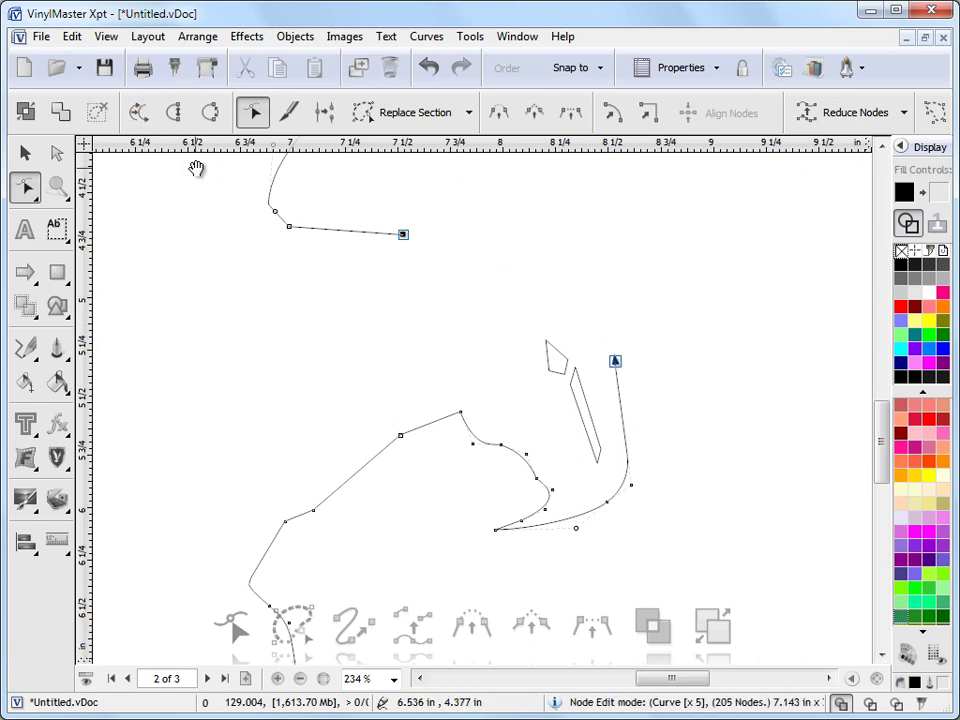
pyautogui.click(140, 118)
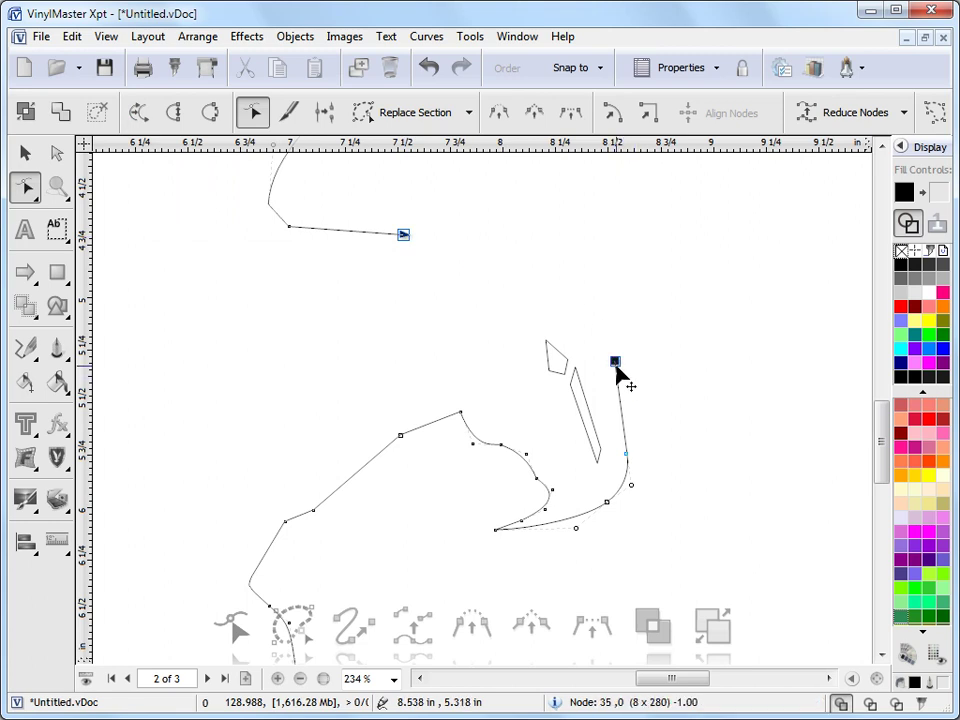
pyautogui.click(403, 235)
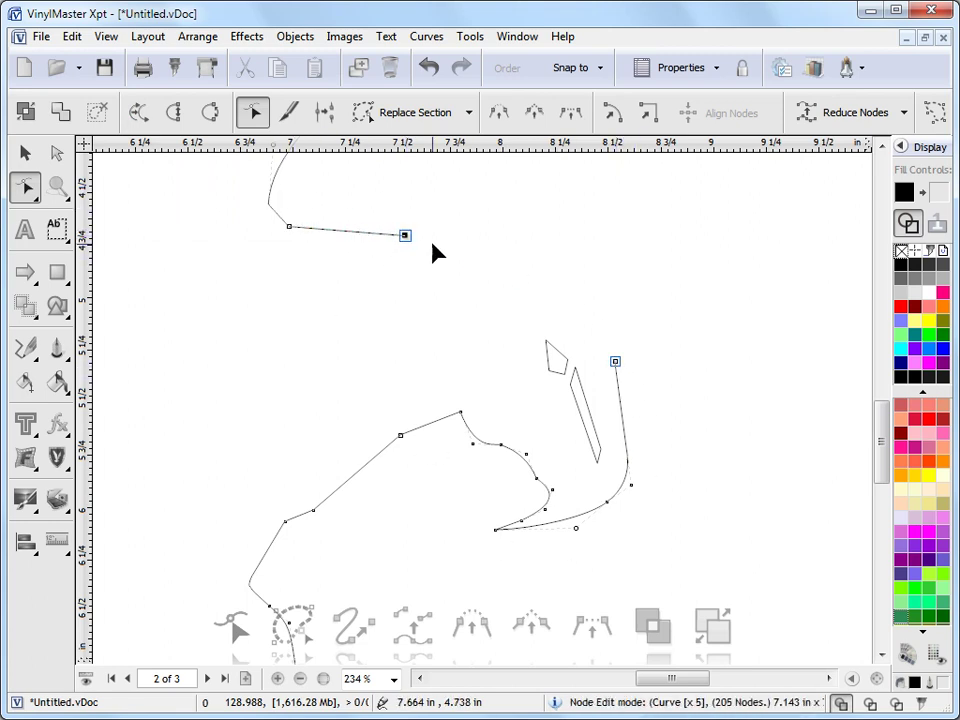
pyautogui.keyDown('shift'); pyautogui.click(615, 362); pyautogui.keyUp('shift')
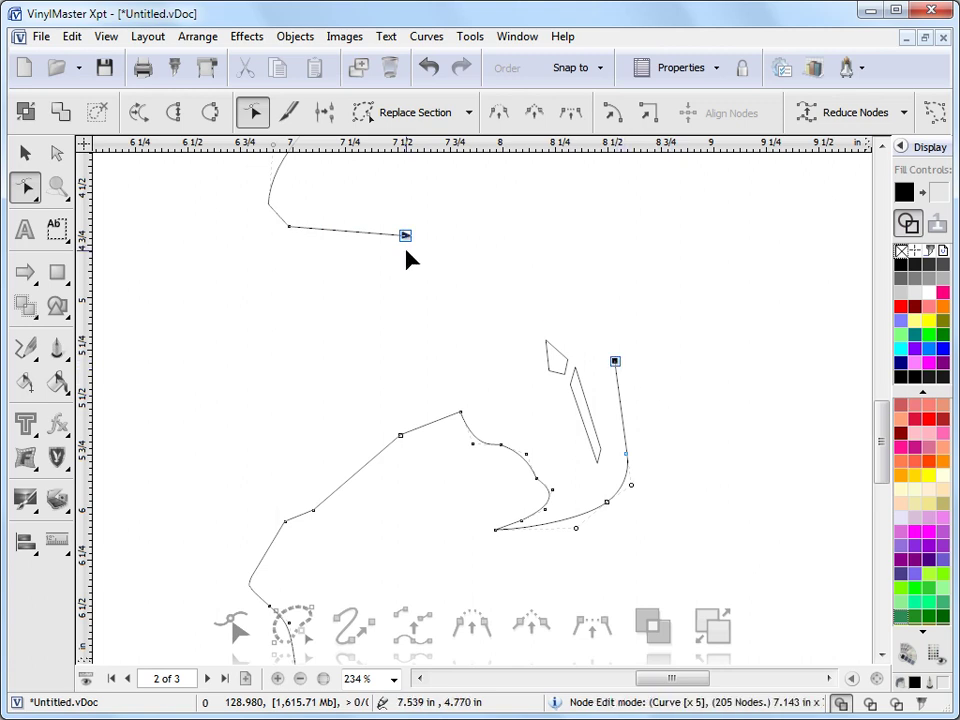
pyautogui.click(190, 124)
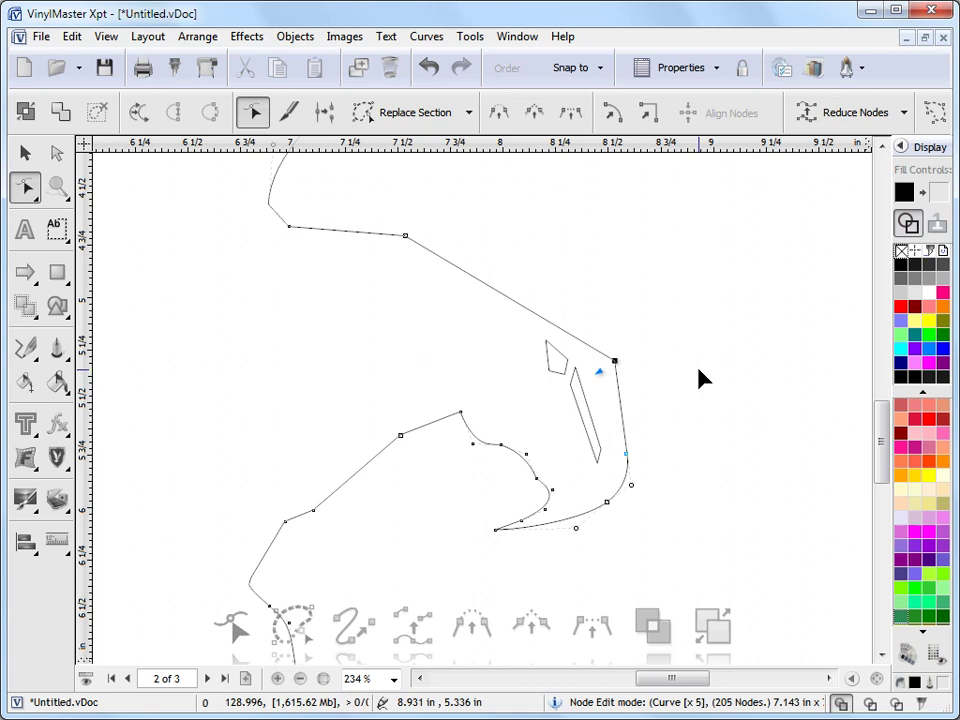
pyautogui.click(428, 68)
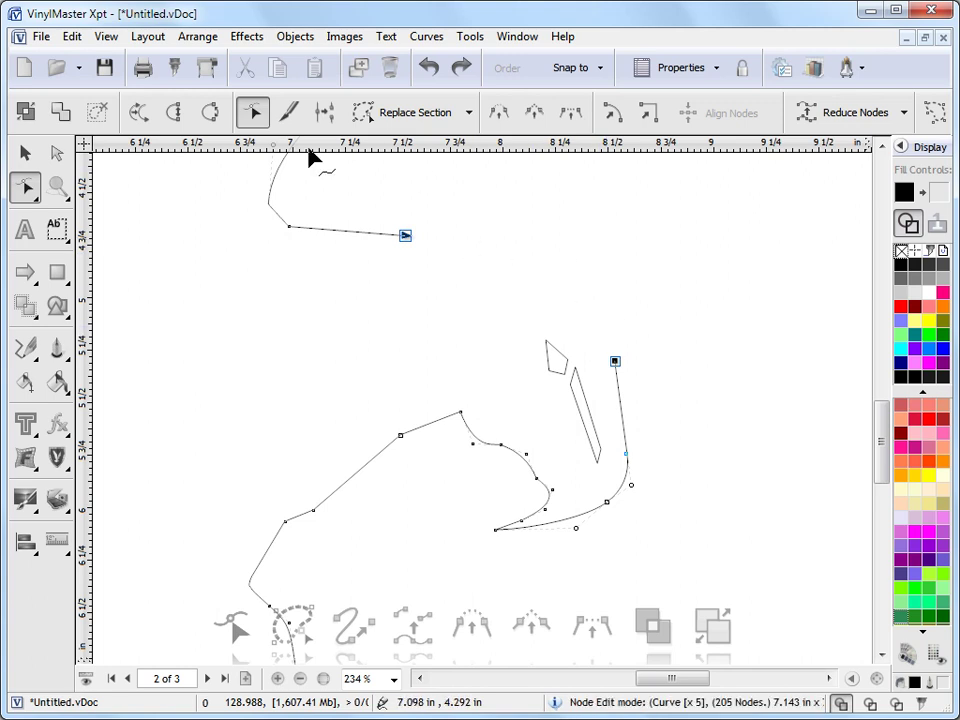
# - Close the head's gap with a smooth arc and bend it by pulling its handle left
pyautogui.click(210, 112)
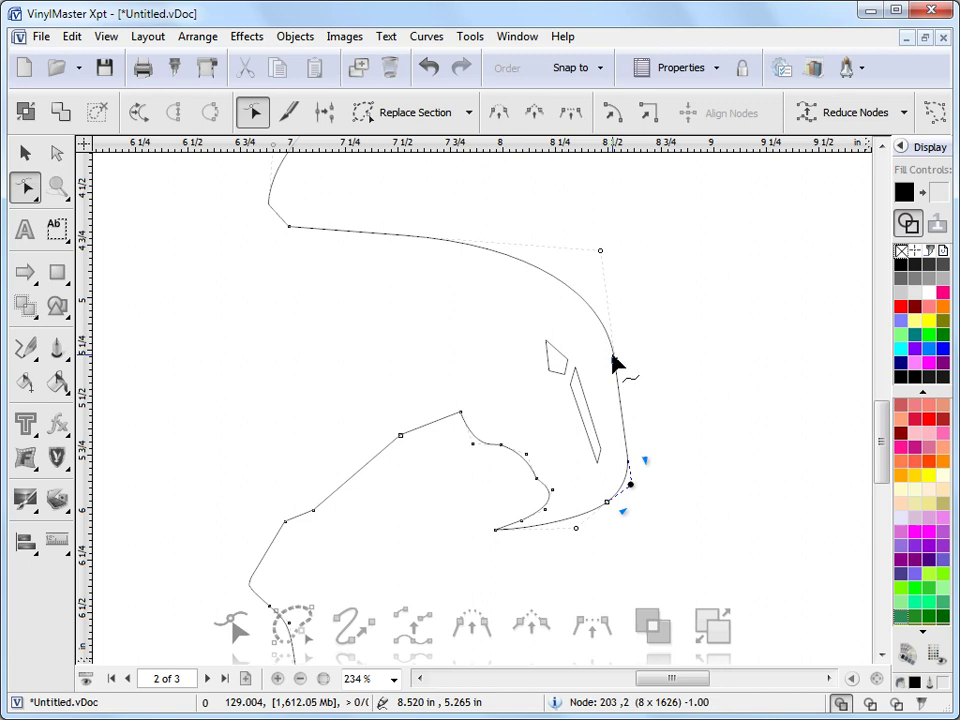
pyautogui.moveTo(600, 251); pyautogui.dragTo(589, 262)
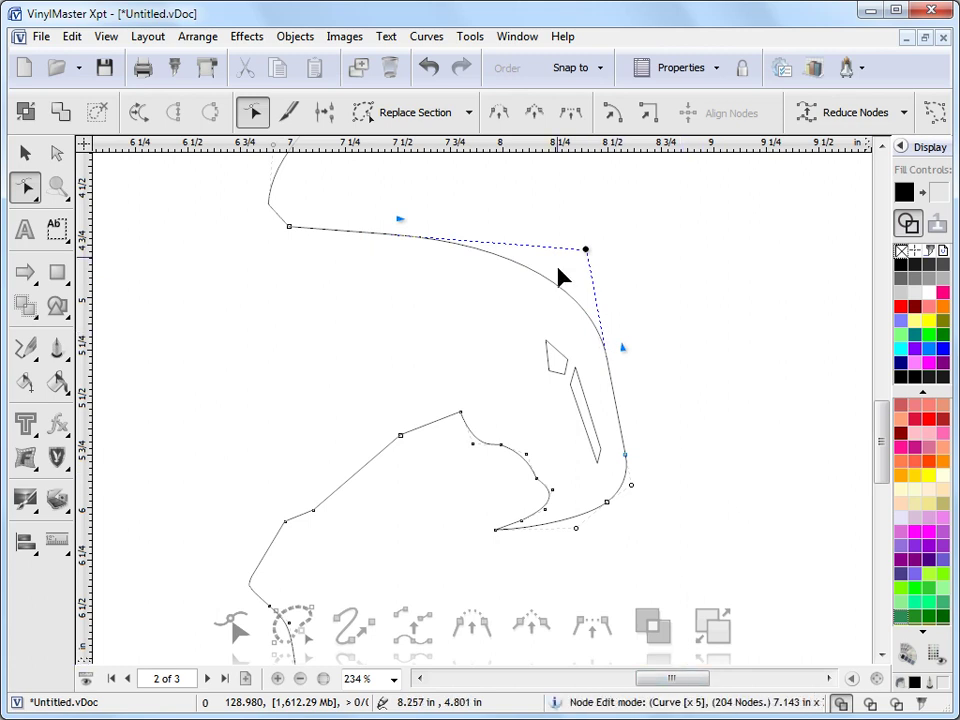
pyautogui.moveTo(683, 679); pyautogui.dragTo(720, 686)
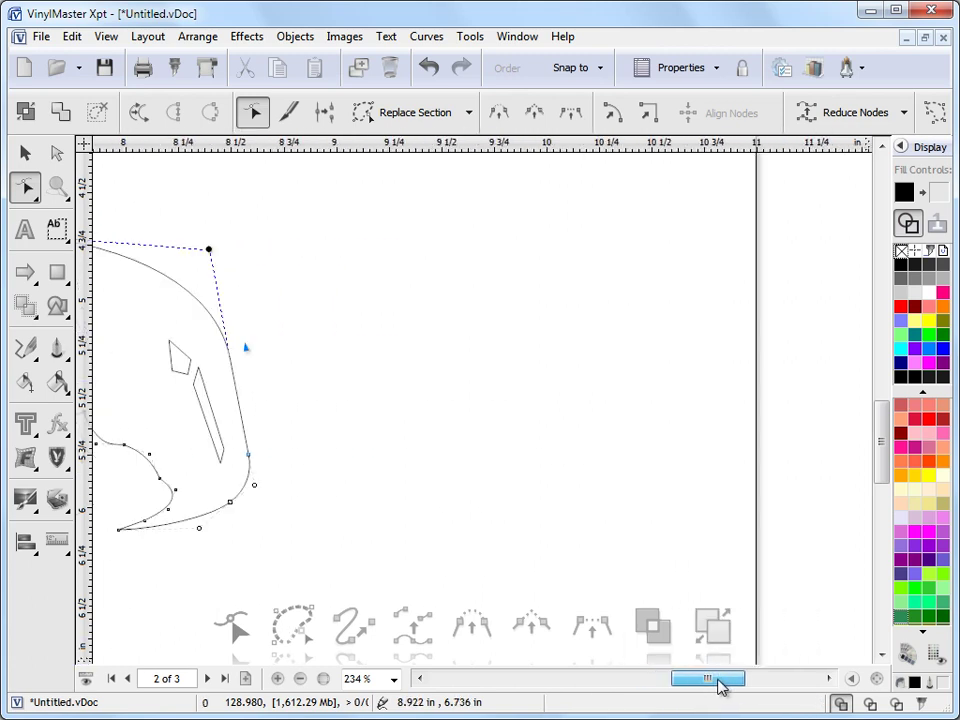
# - Leave node editing and turn the page grid on in Page Options
pyautogui.click(38, 152)
pyautogui.click(402, 278)
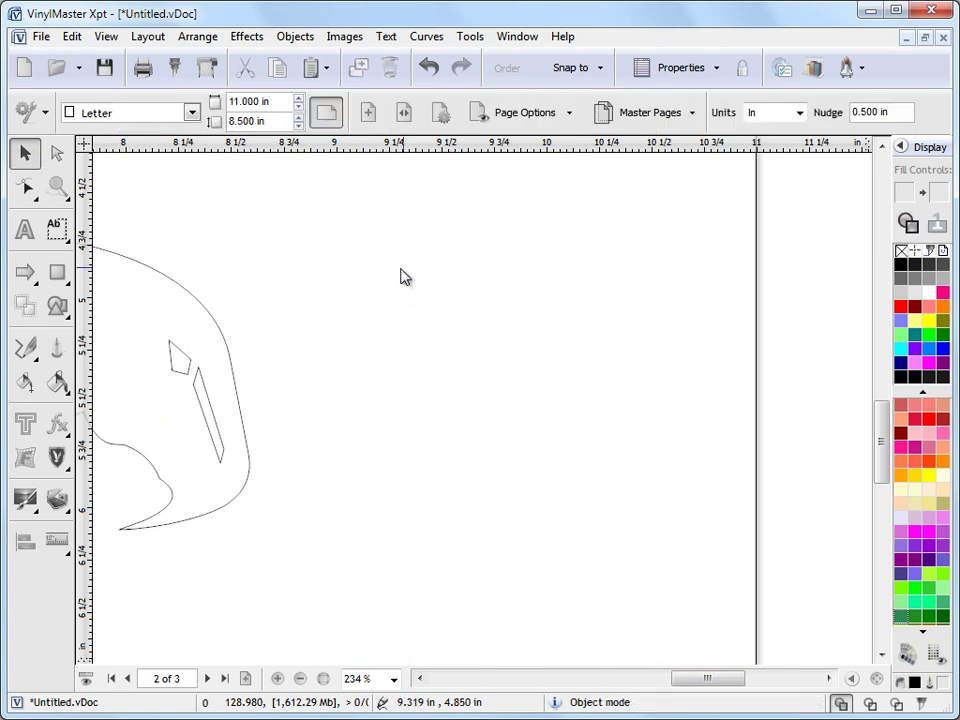
pyautogui.click(527, 118)
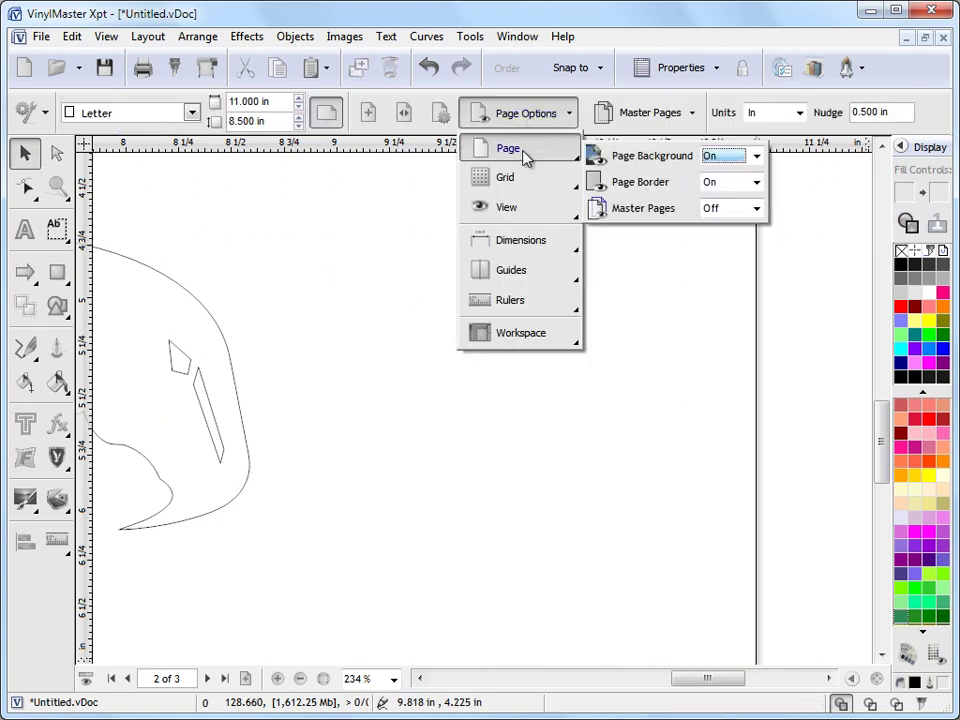
pyautogui.moveTo(538, 184)
pyautogui.click(698, 187)
pyautogui.click(696, 216)
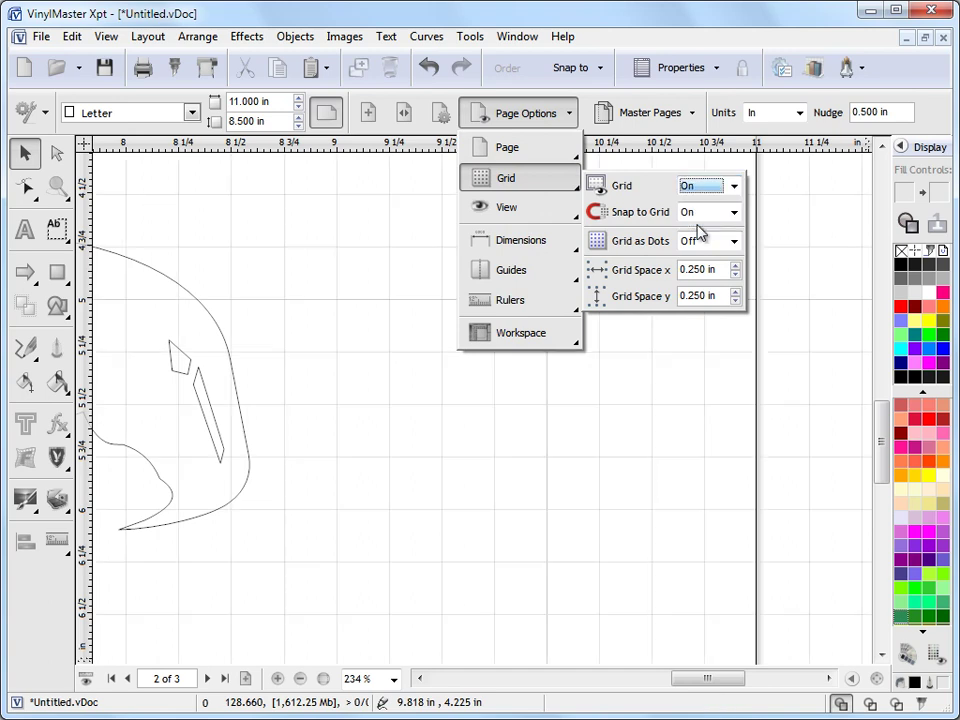
pyautogui.click(680, 386)
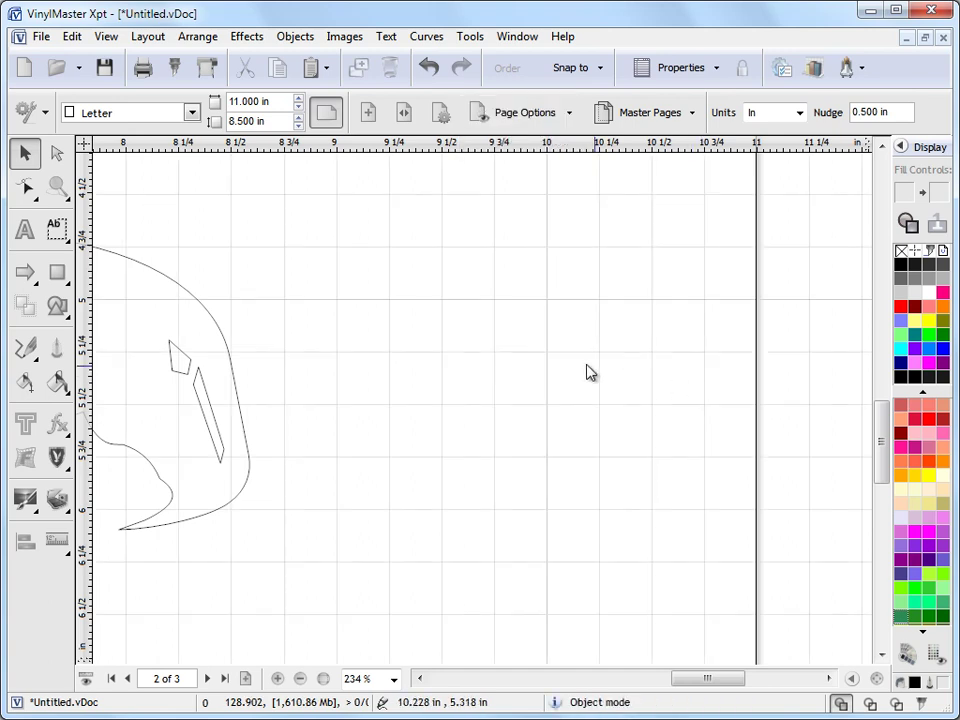
# - Draw a 1-inch square right of the eagle, accept it as curves, and show it in wireframe
pyautogui.click(52, 270)
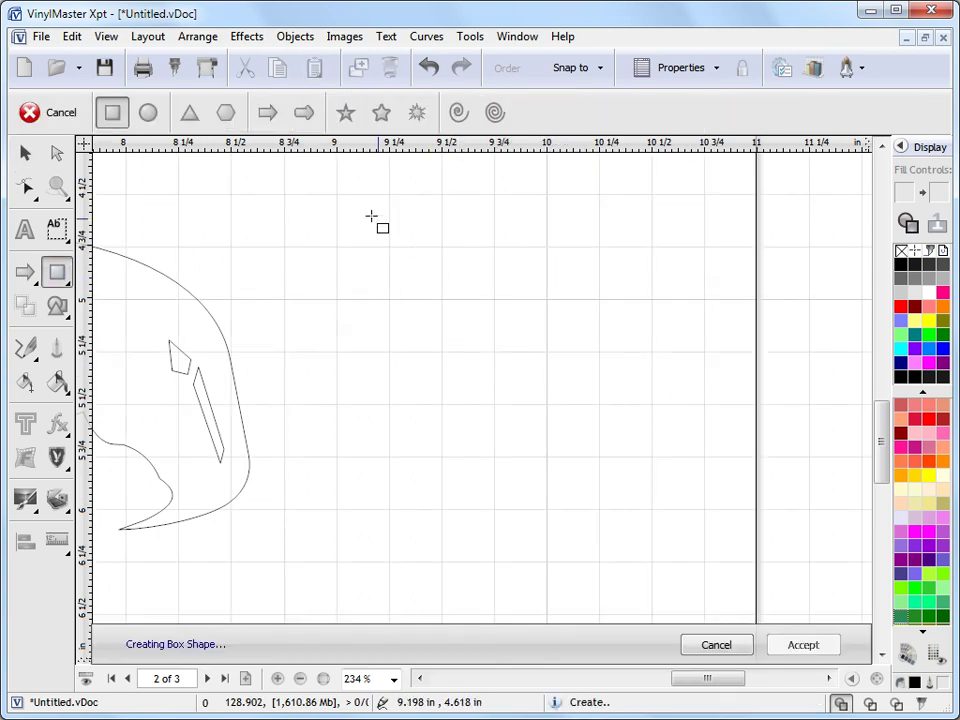
pyautogui.moveTo(338, 195); pyautogui.dragTo(555, 405)
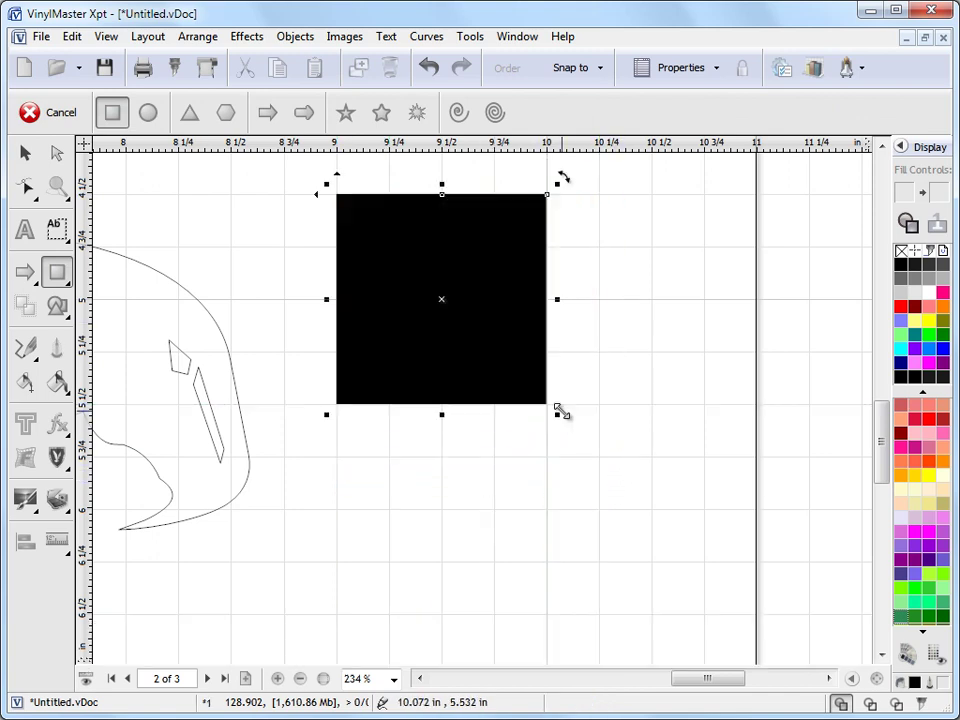
pyautogui.click(905, 118)
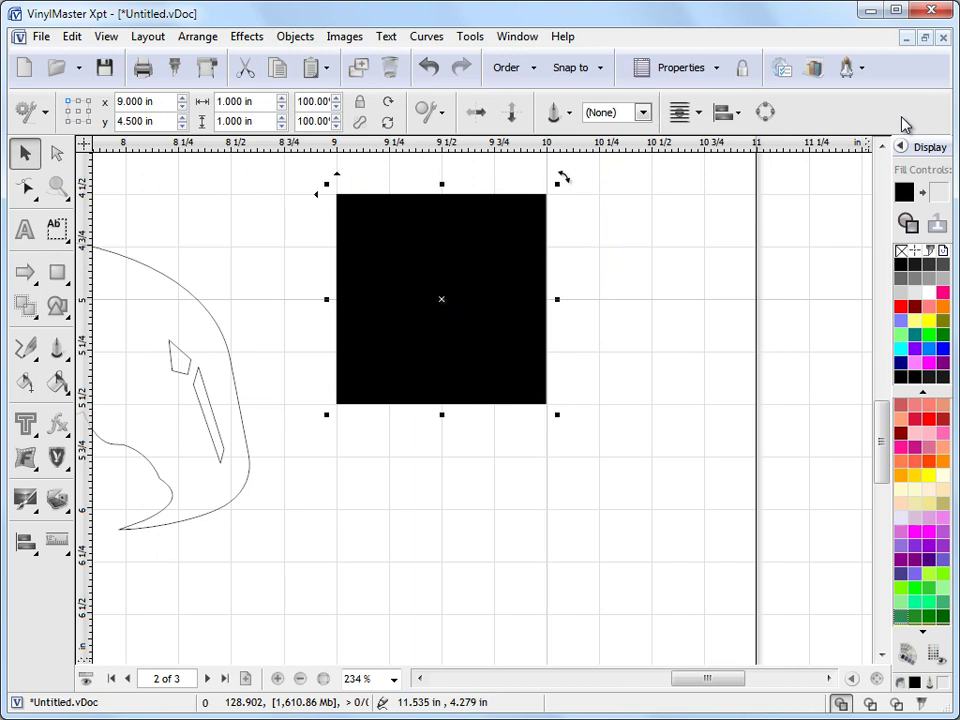
pyautogui.click(908, 222)
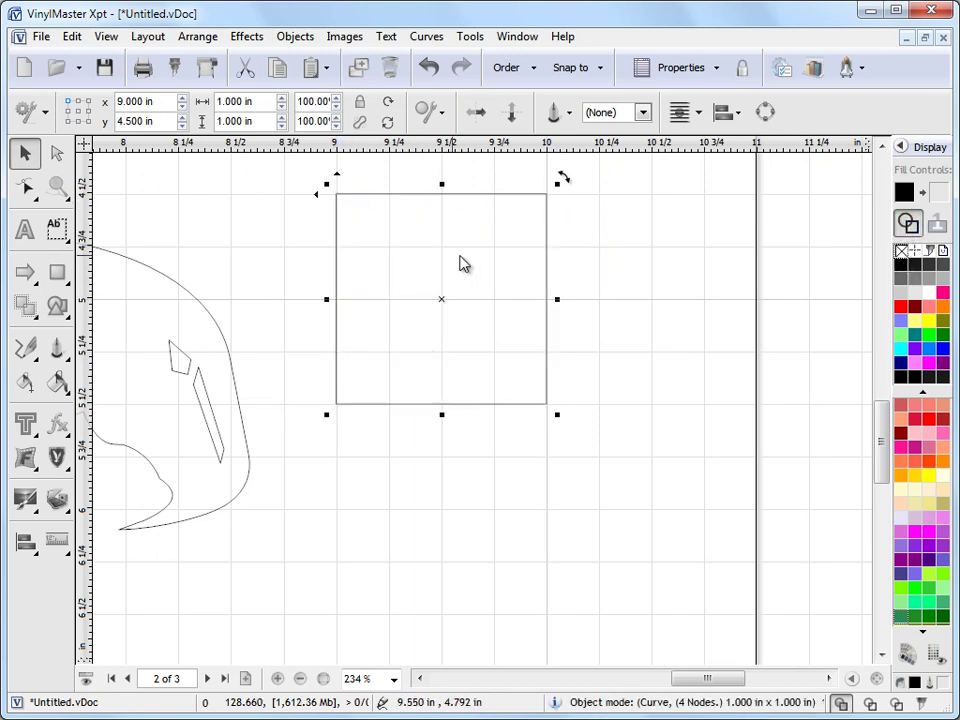
# - Switch to Node Edit on the square and select its corner nodes
pyautogui.scroll(1, 877, 410)
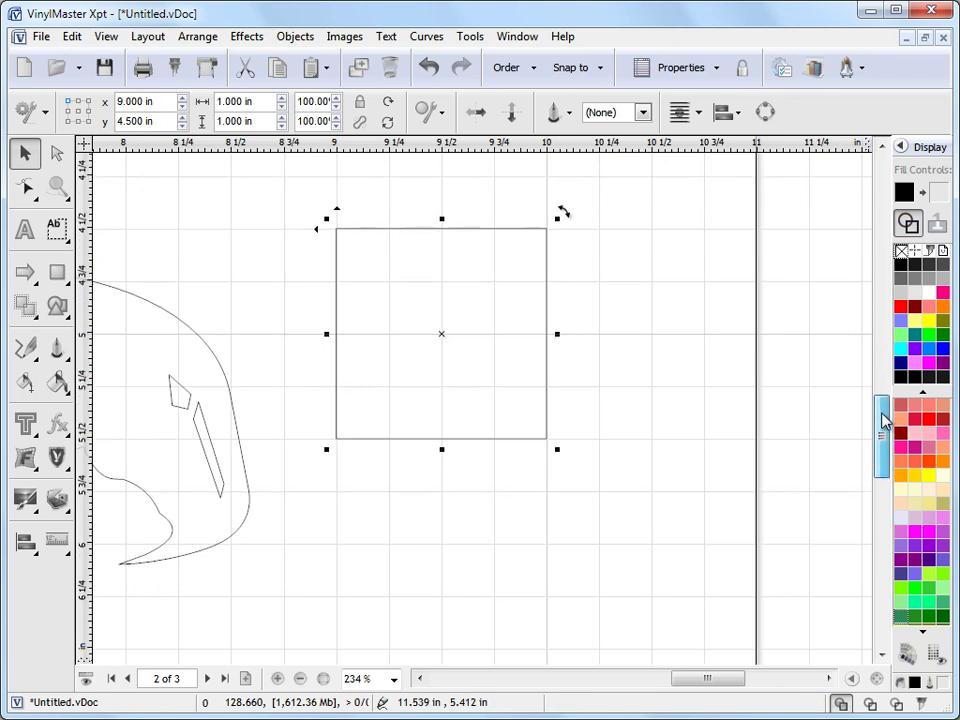
pyautogui.click(25, 187)
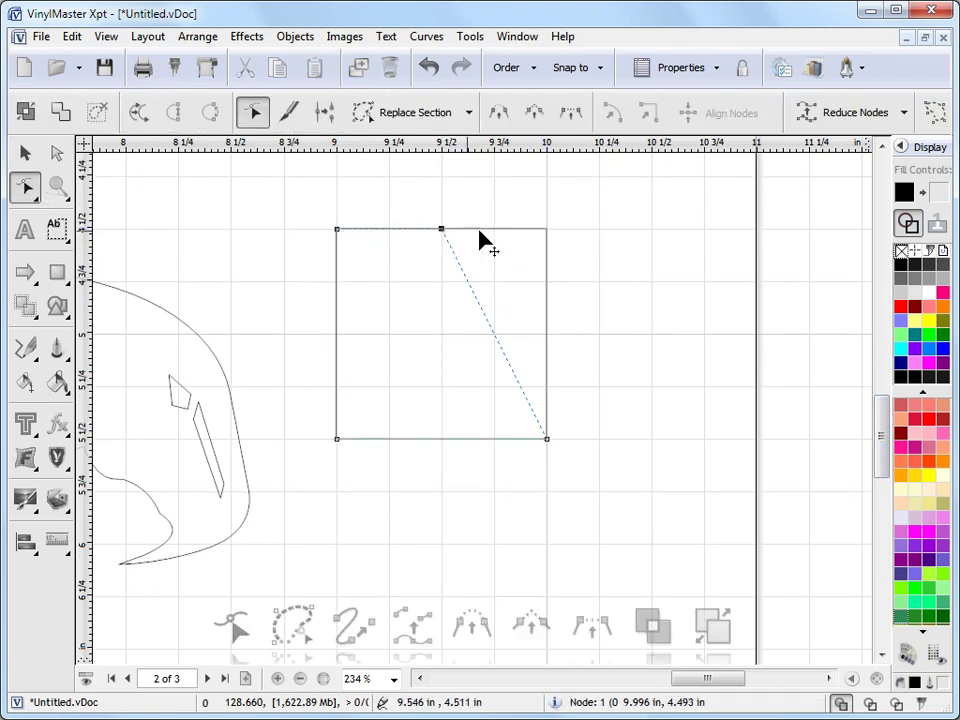
pyautogui.moveTo(507, 203); pyautogui.dragTo(547, 185)
pyautogui.moveTo(547, 230)
pyautogui.mouseDown()
pyautogui.moveTo(598, 272)
pyautogui.moveTo(544, 251)
pyautogui.moveTo(545, 237)
pyautogui.mouseUp()
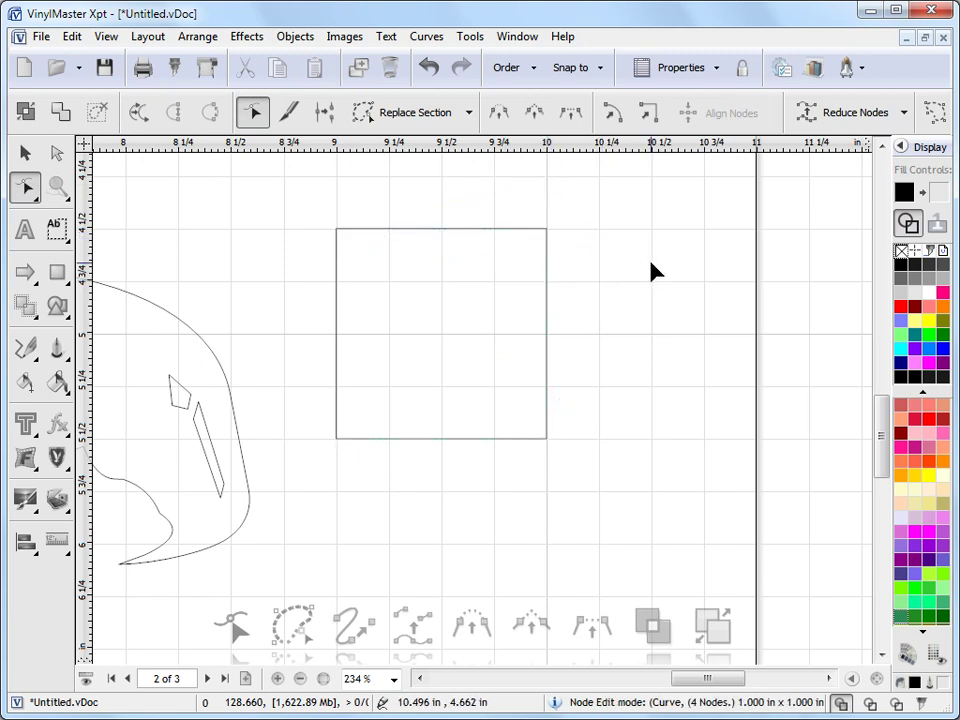
pyautogui.click(358, 231)
pyautogui.click(546, 230)
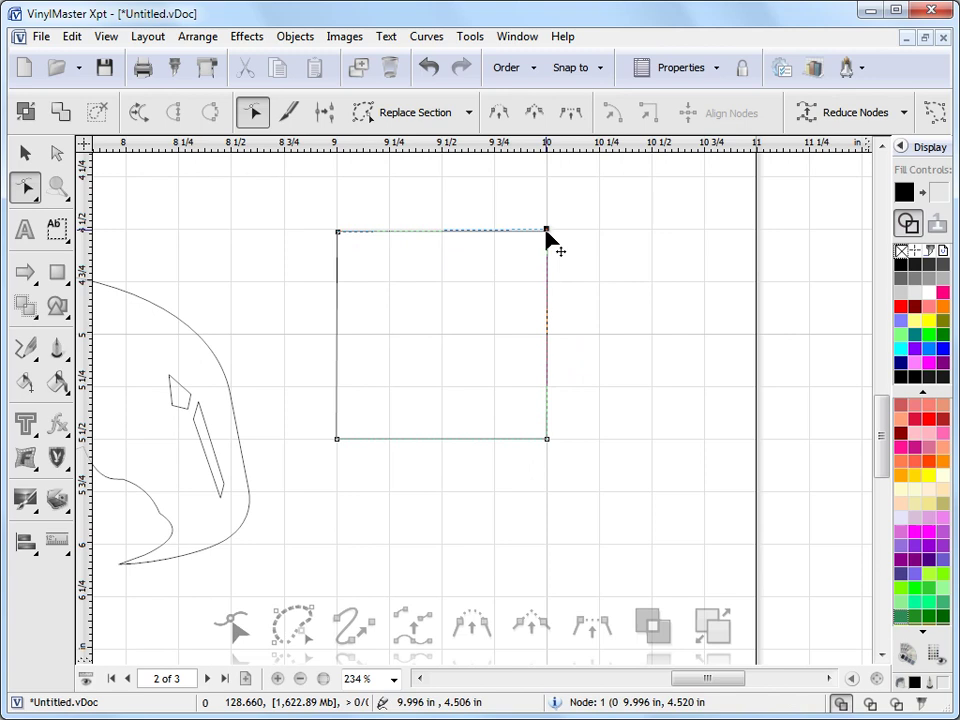
pyautogui.click(337, 231)
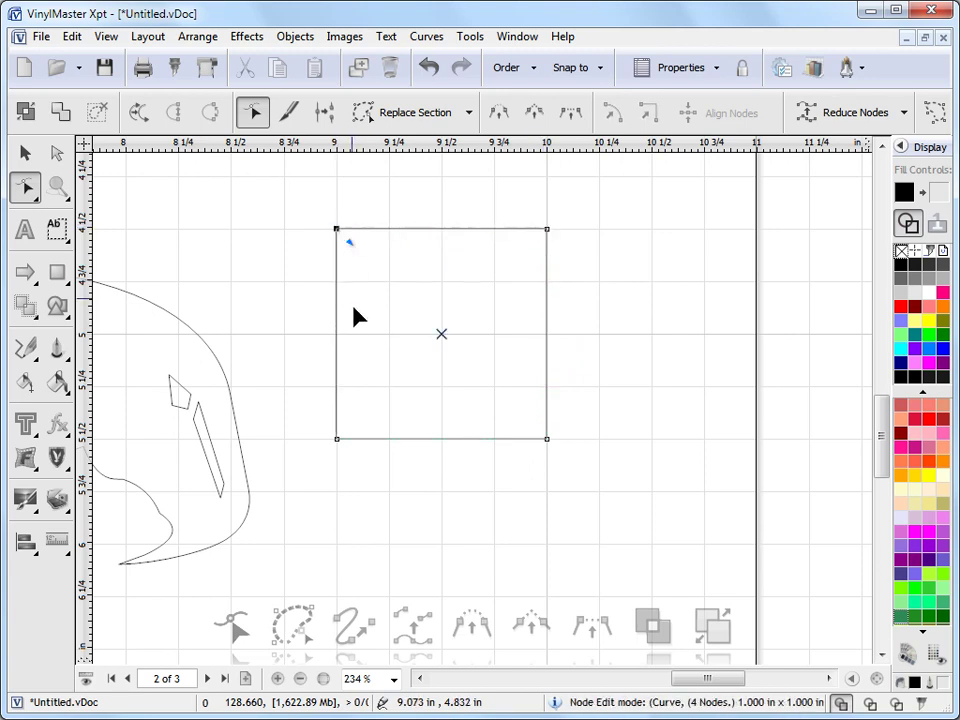
pyautogui.click(548, 233)
# - Round off all four corners of the square to form a circle
pyautogui.doubleClick(550, 235)
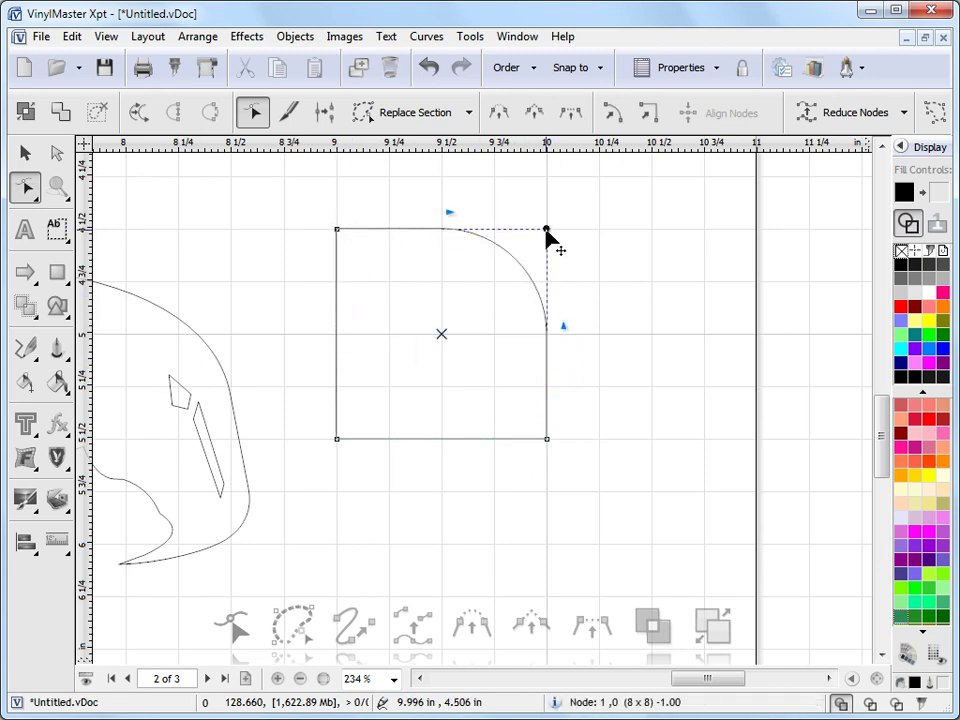
pyautogui.doubleClick(547, 439)
pyautogui.doubleClick(337, 439)
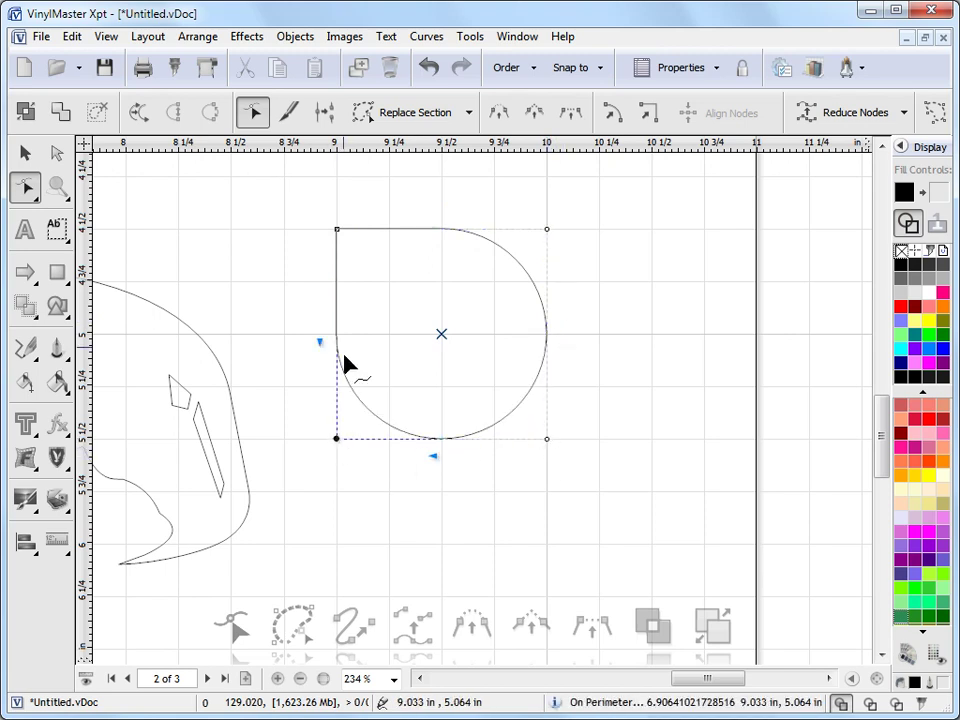
pyautogui.doubleClick(337, 229)
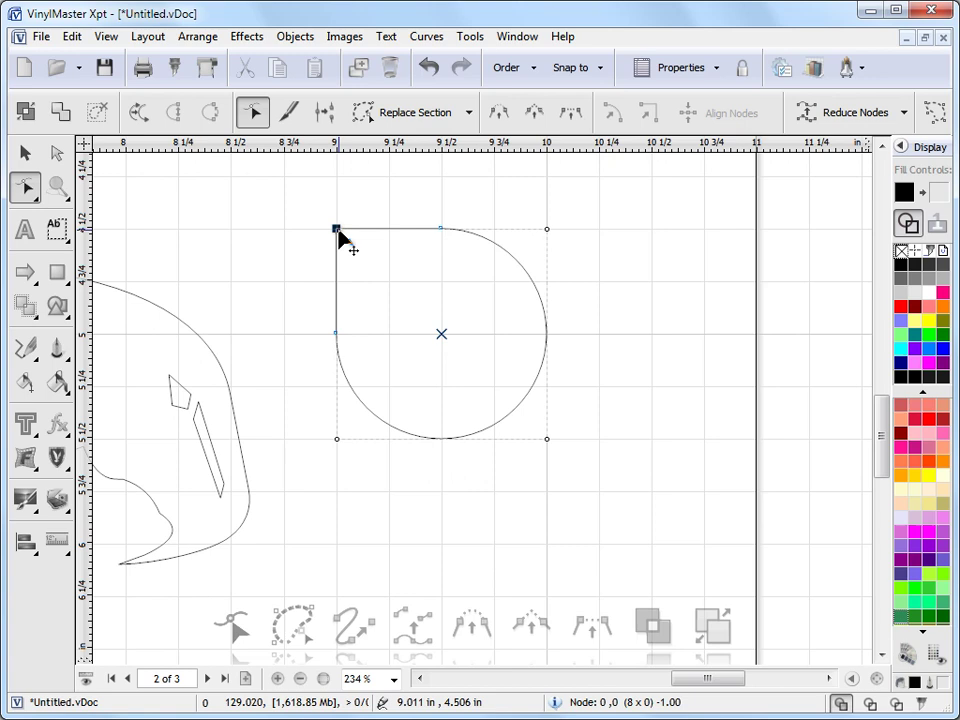
# - Reshape the circle into a leaf with two opposite pointed corners
pyautogui.click(549, 440)
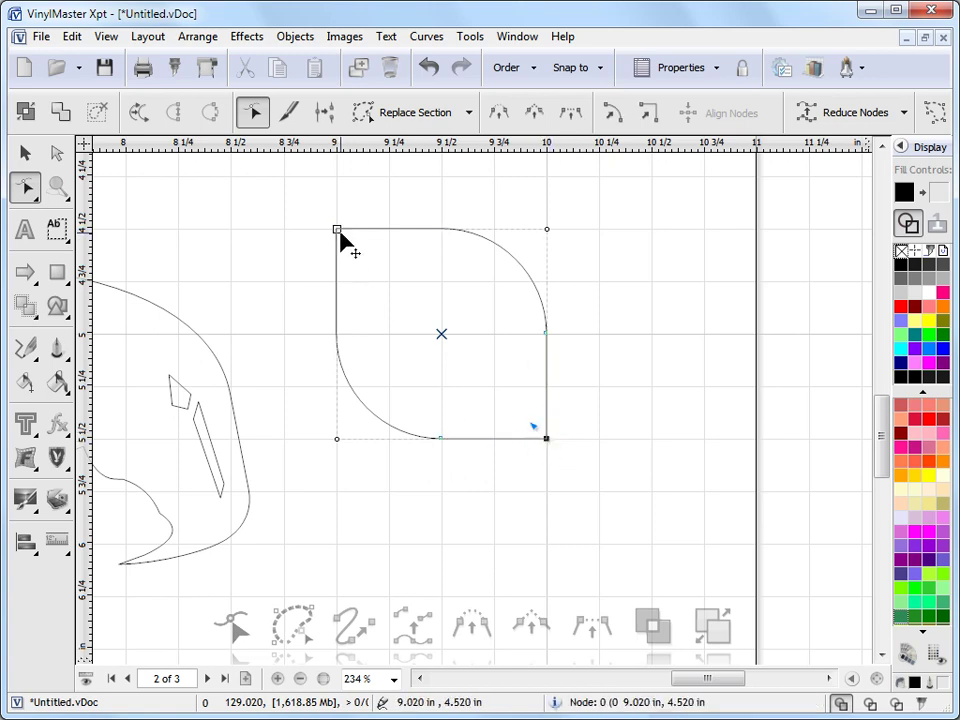
pyautogui.click(547, 230)
pyautogui.click(337, 441)
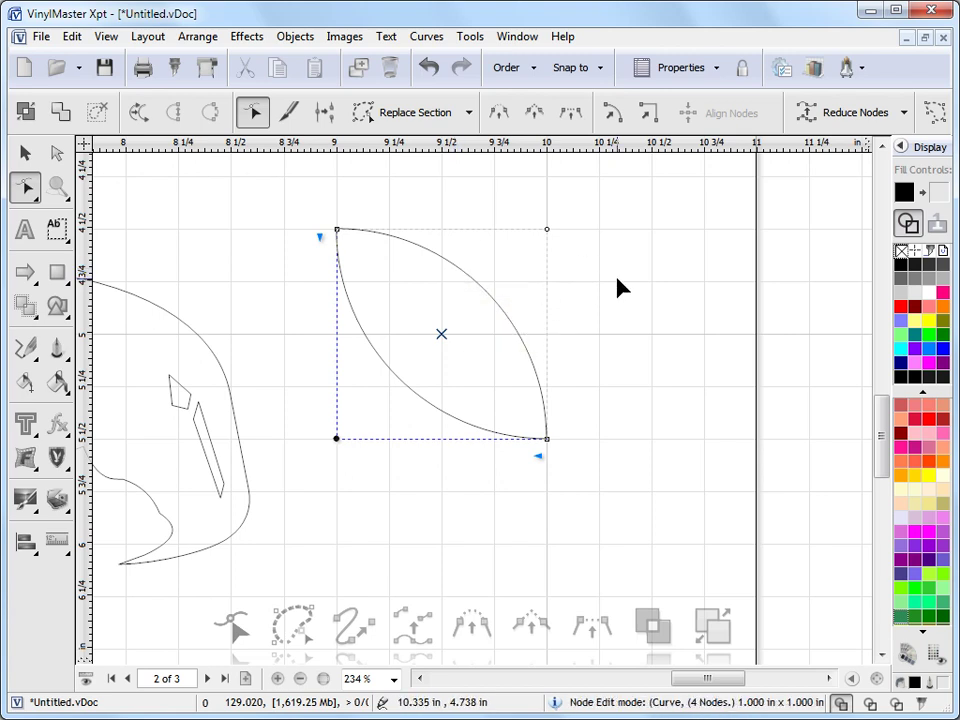
pyautogui.moveTo(733, 686); pyautogui.dragTo(697, 683)
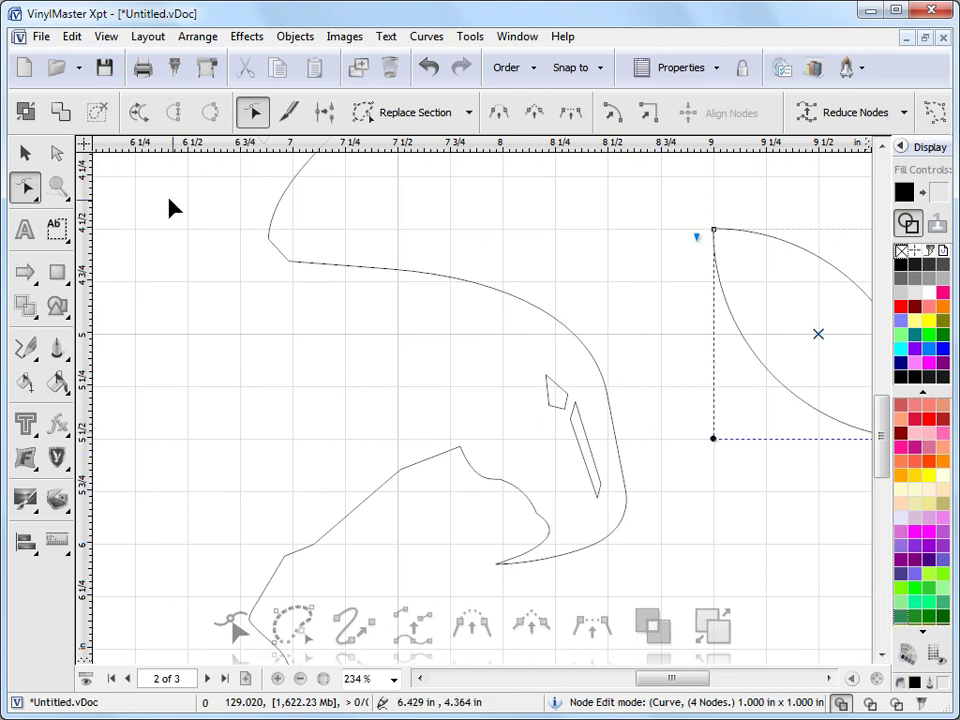
# - Node-edit the eagle outline and shift an upper curve node slightly right
pyautogui.click(25, 152)
pyautogui.click(433, 280)
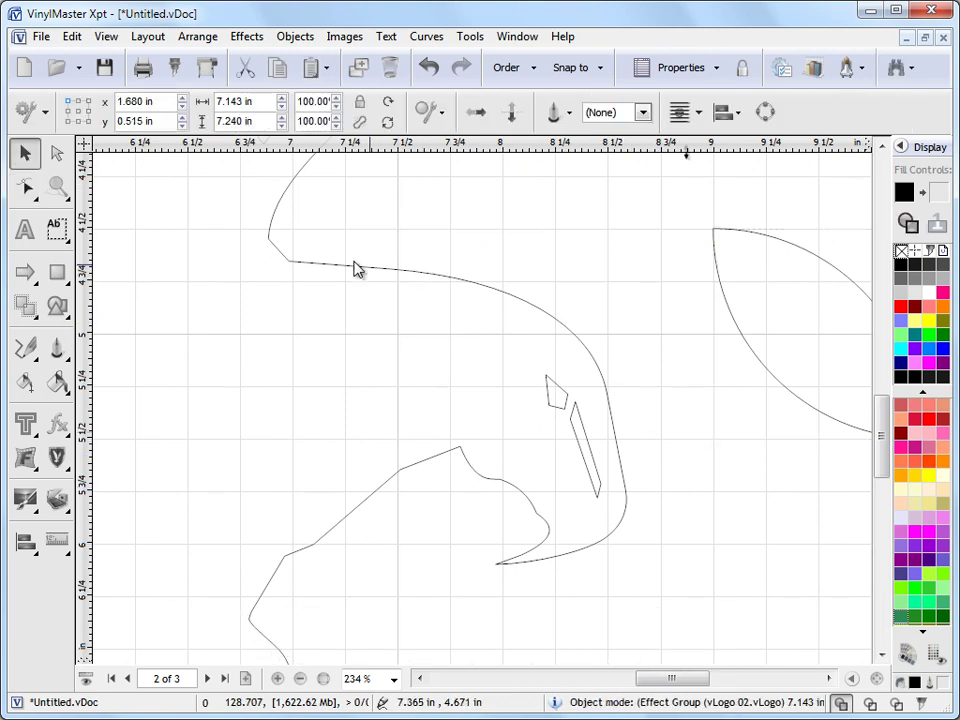
pyautogui.click(25, 187)
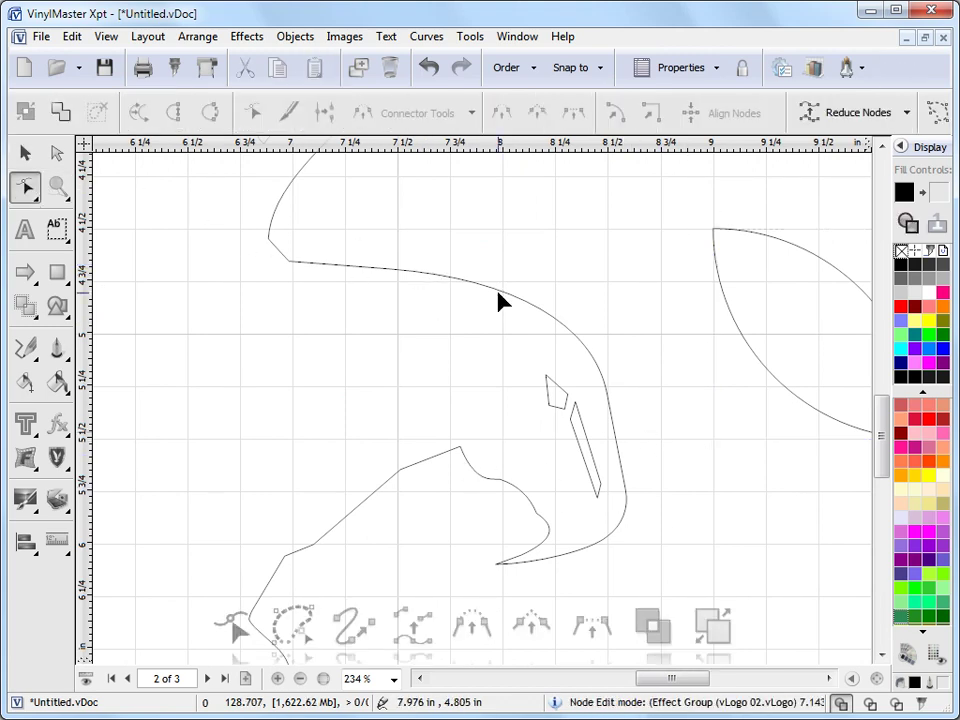
pyautogui.click(560, 322)
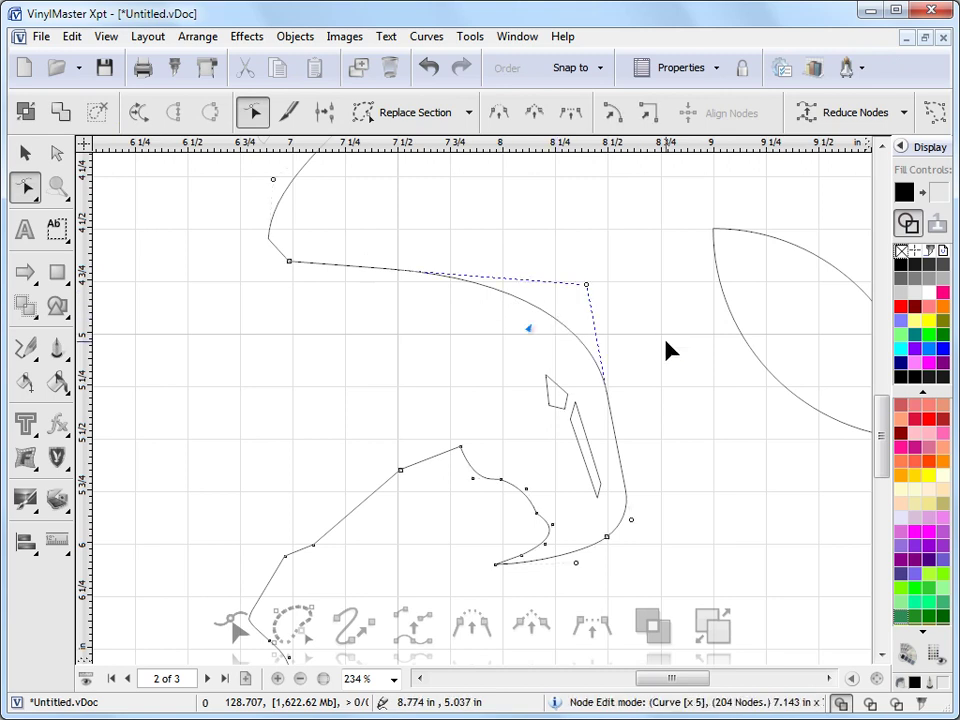
pyautogui.scroll(-2, 881, 422)
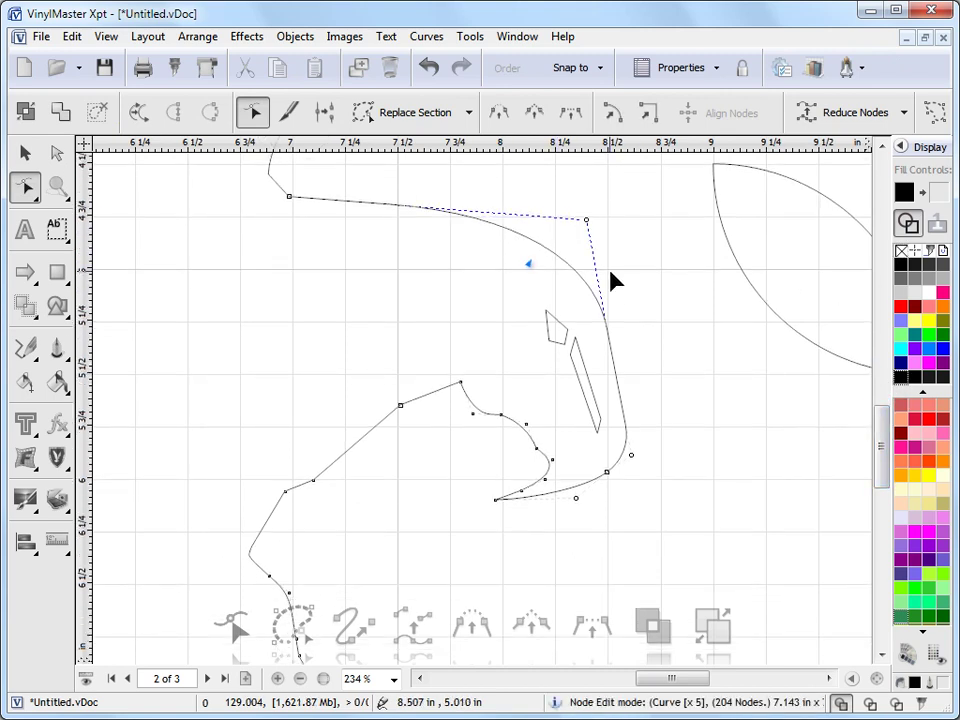
pyautogui.moveTo(588, 227); pyautogui.dragTo(594, 233)
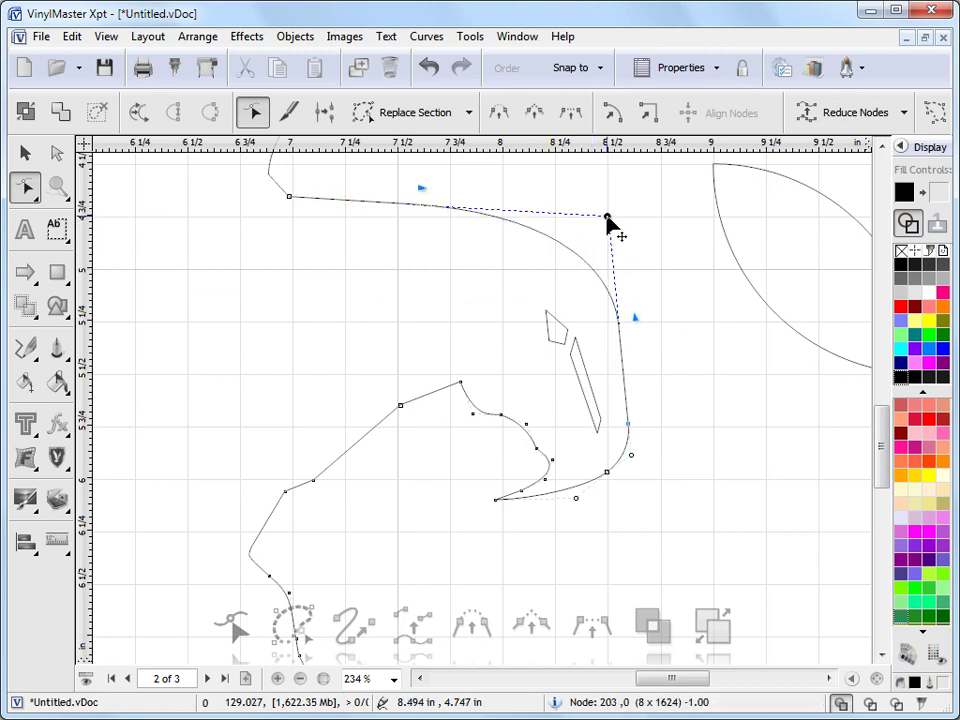
# - Turn the page grid off in Page Options
pyautogui.click(24, 152)
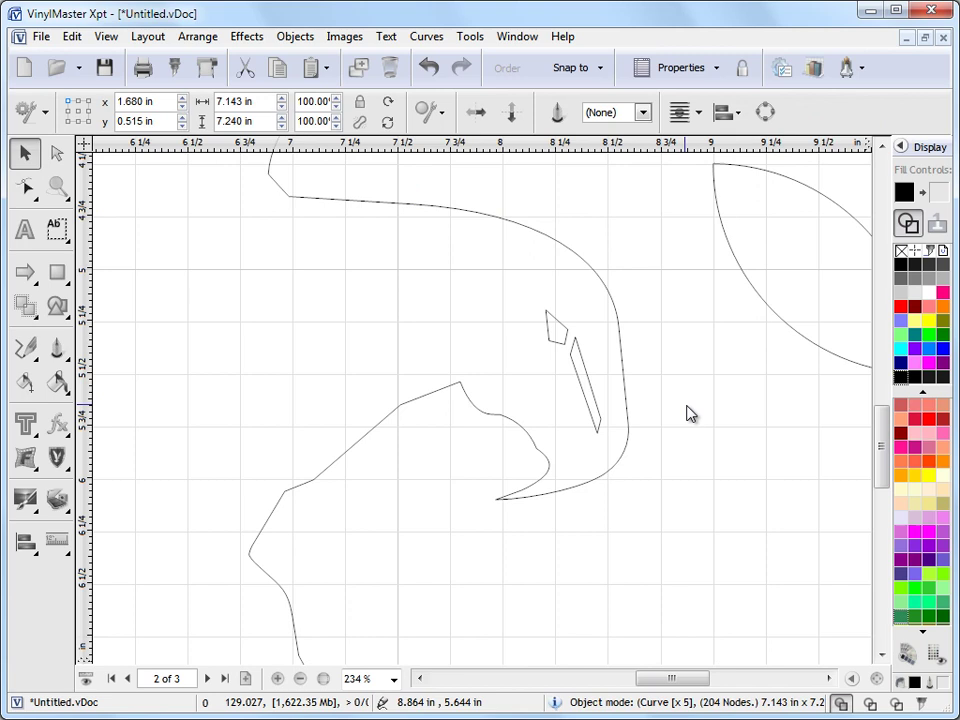
pyautogui.click(686, 413)
pyautogui.click(515, 112)
pyautogui.moveTo(499, 178)
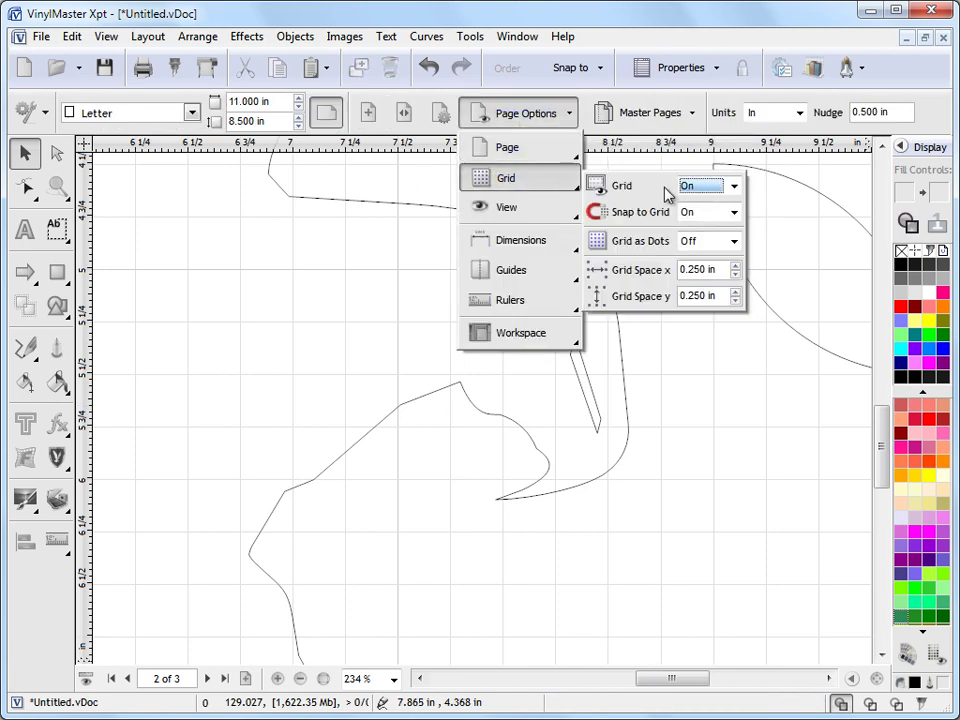
pyautogui.click(700, 187)
pyautogui.click(690, 204)
pyautogui.click(750, 426)
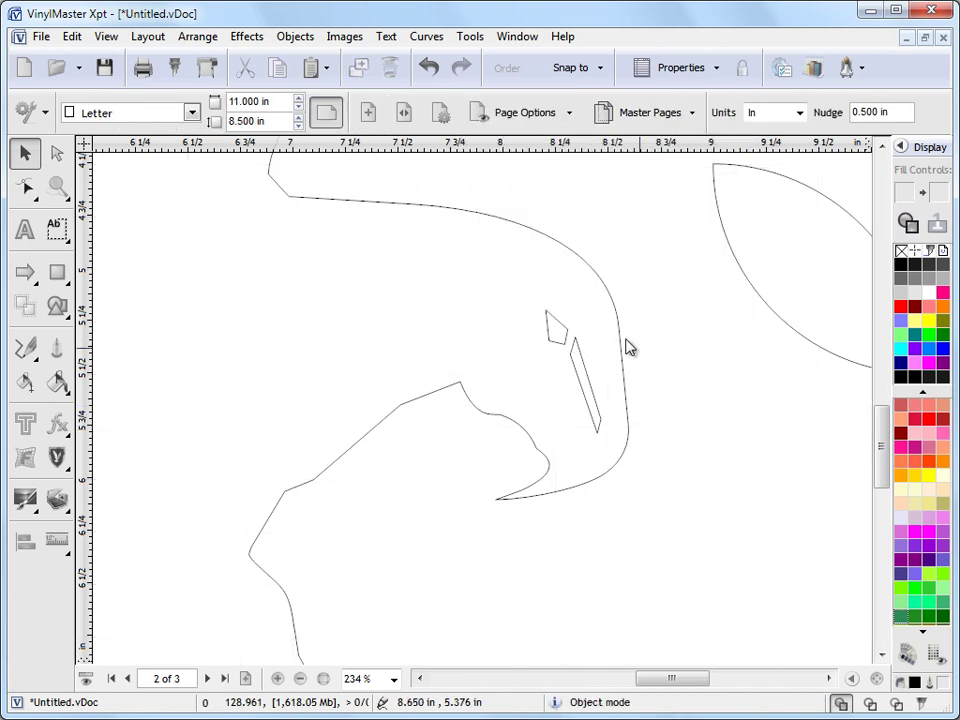
# - Reshape the curve along the top of the eagle's head by pulling its control point left
pyautogui.doubleClick(615, 310)
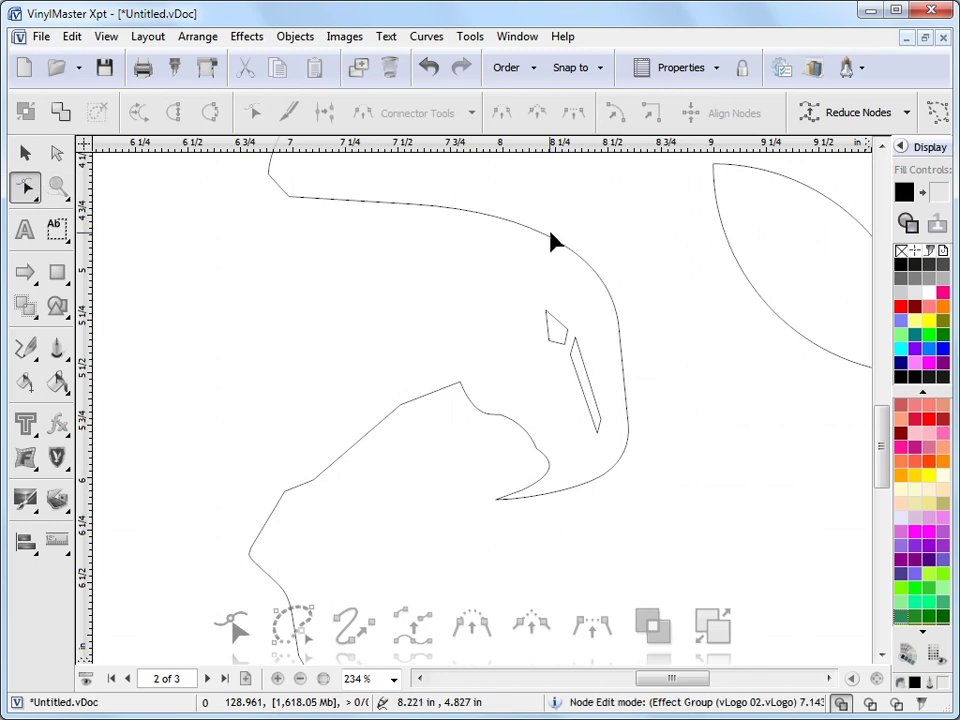
pyautogui.click(574, 257)
pyautogui.moveTo(603, 220); pyautogui.dragTo(582, 224)
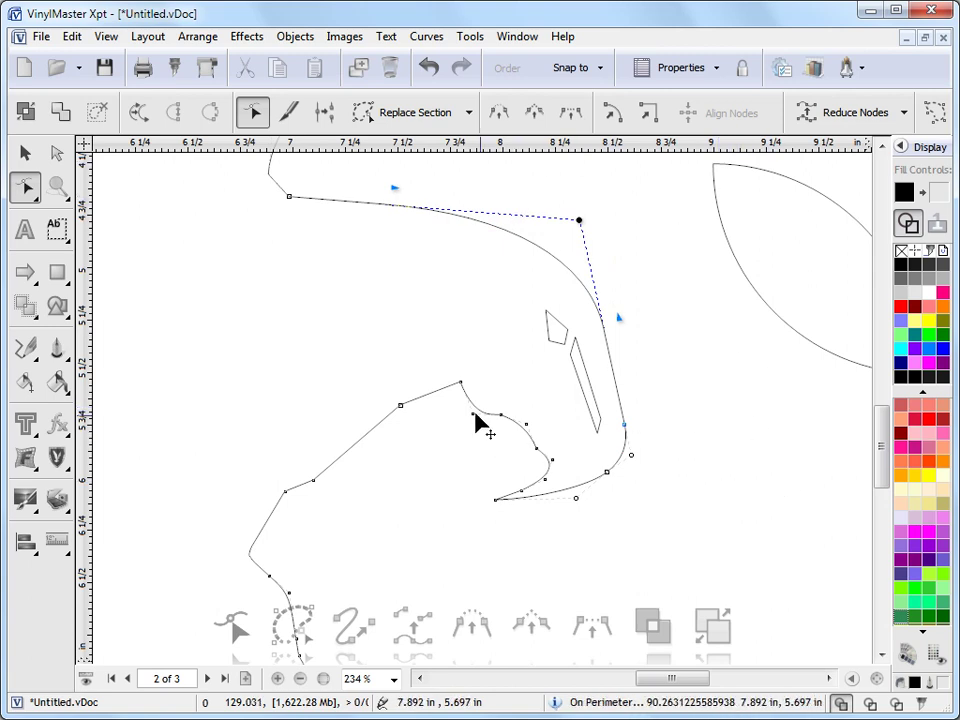
pyautogui.click(428, 36)
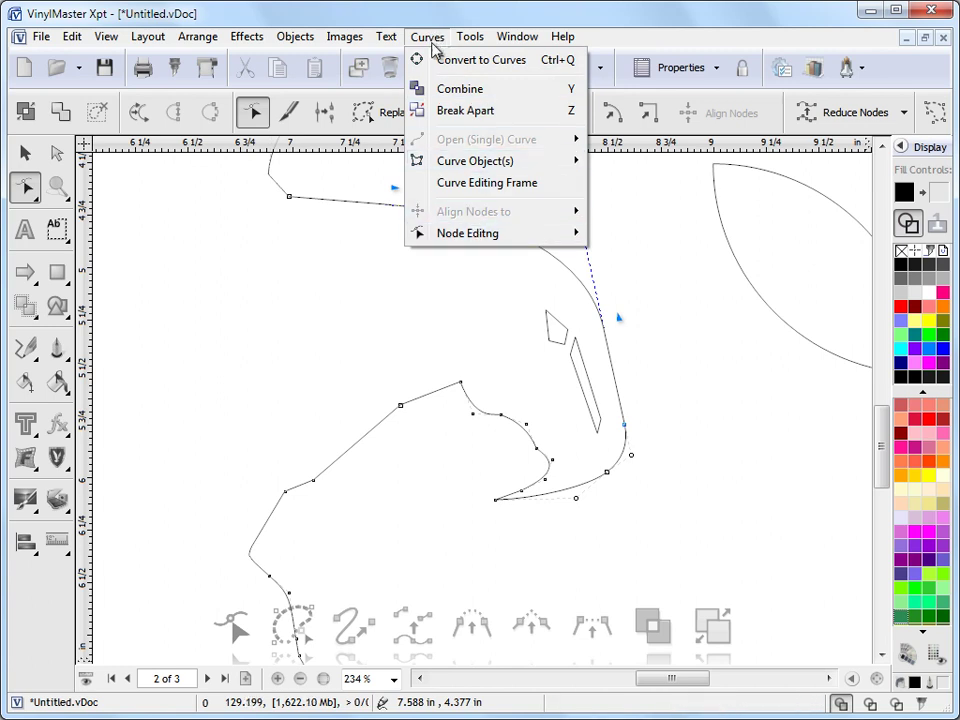
pyautogui.moveTo(467, 234)
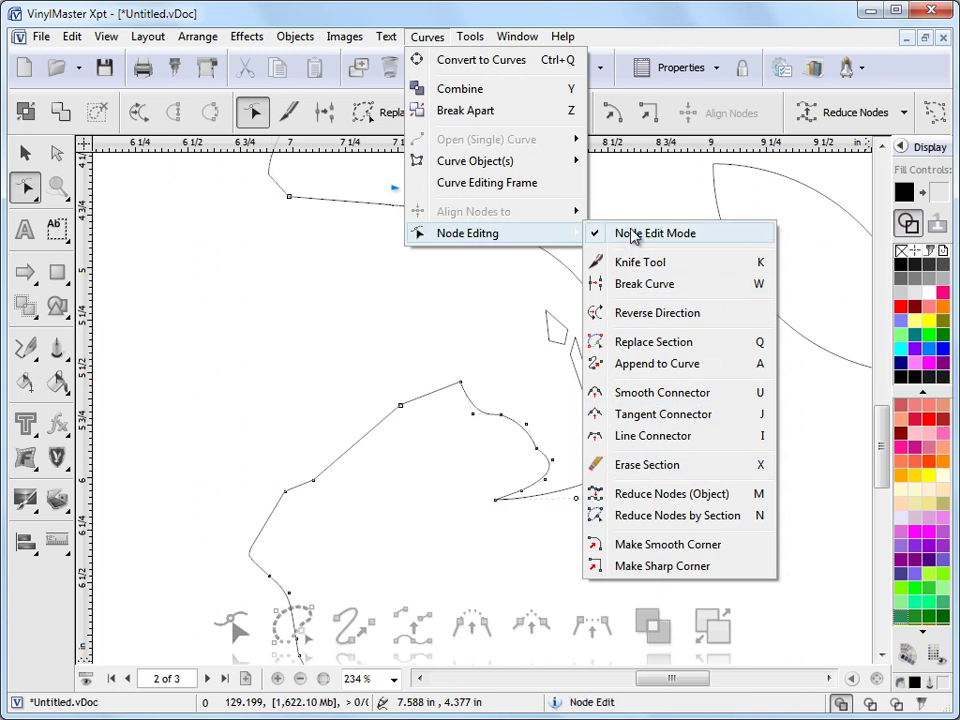
pyautogui.click(843, 238)
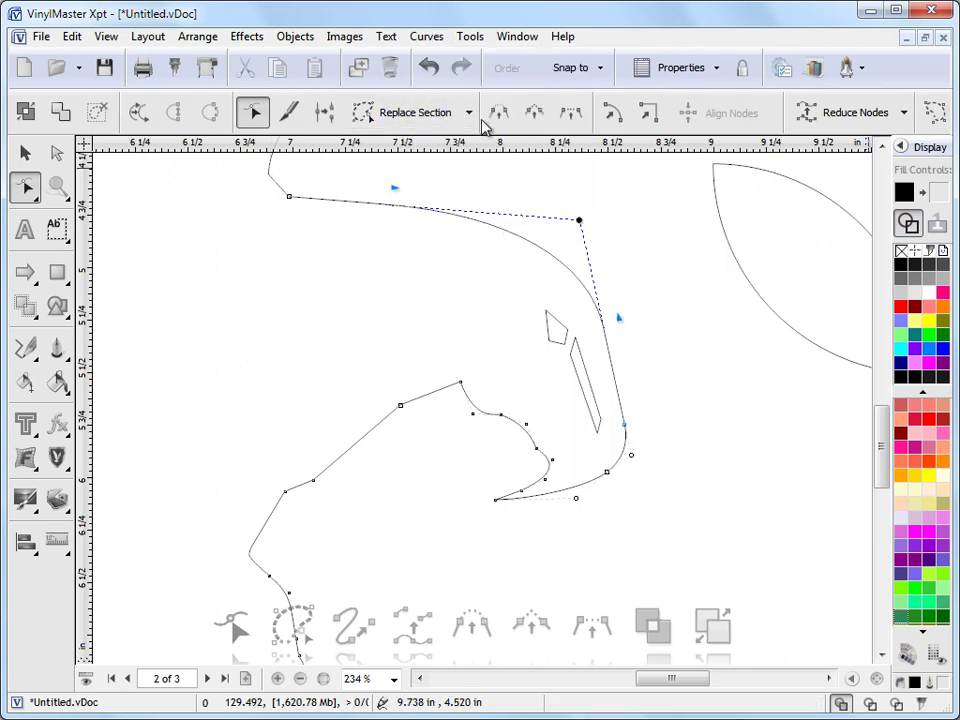
pyautogui.click(470, 118)
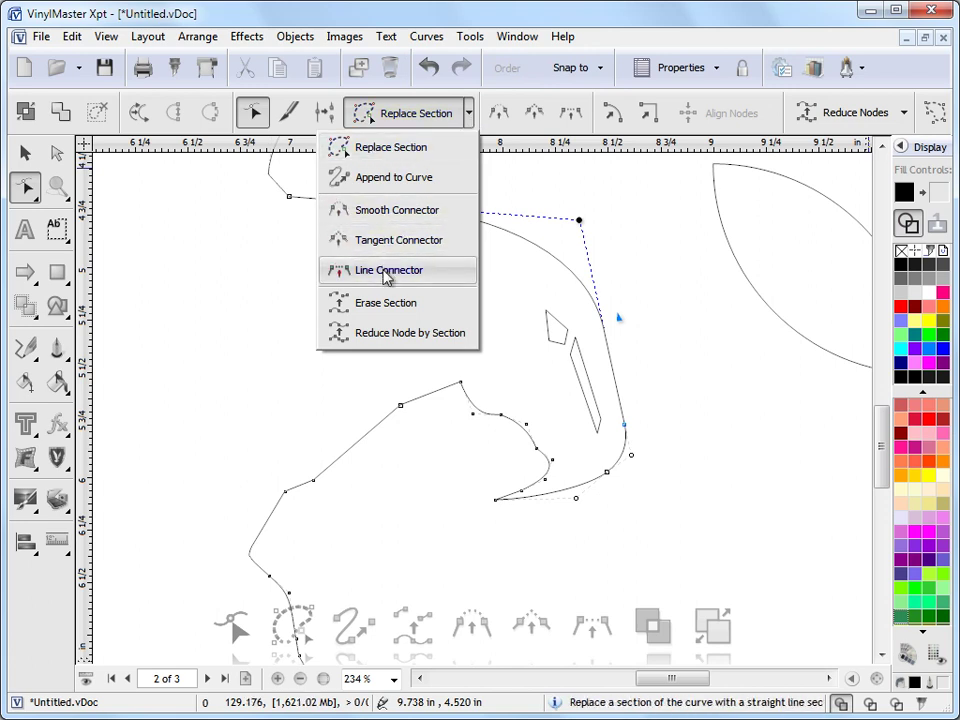
pyautogui.click(905, 115)
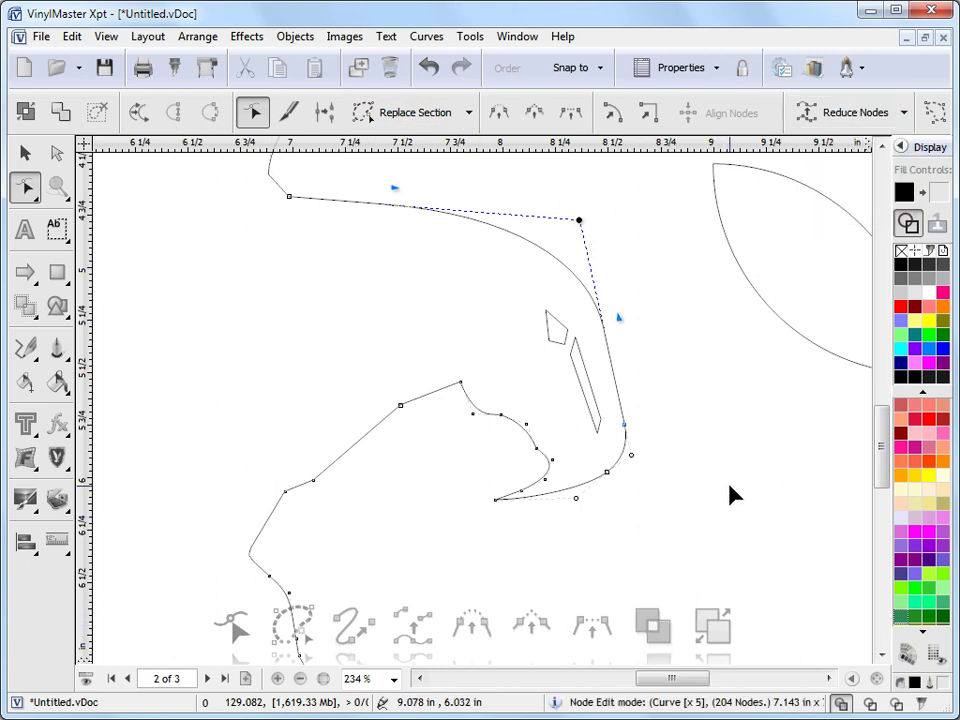
# - Zoom out and draw a square with the Rectangle tool over the eagle's head
pyautogui.moveTo(881, 454); pyautogui.dragTo(881, 444)
pyautogui.scroll(-2, 820, 457)
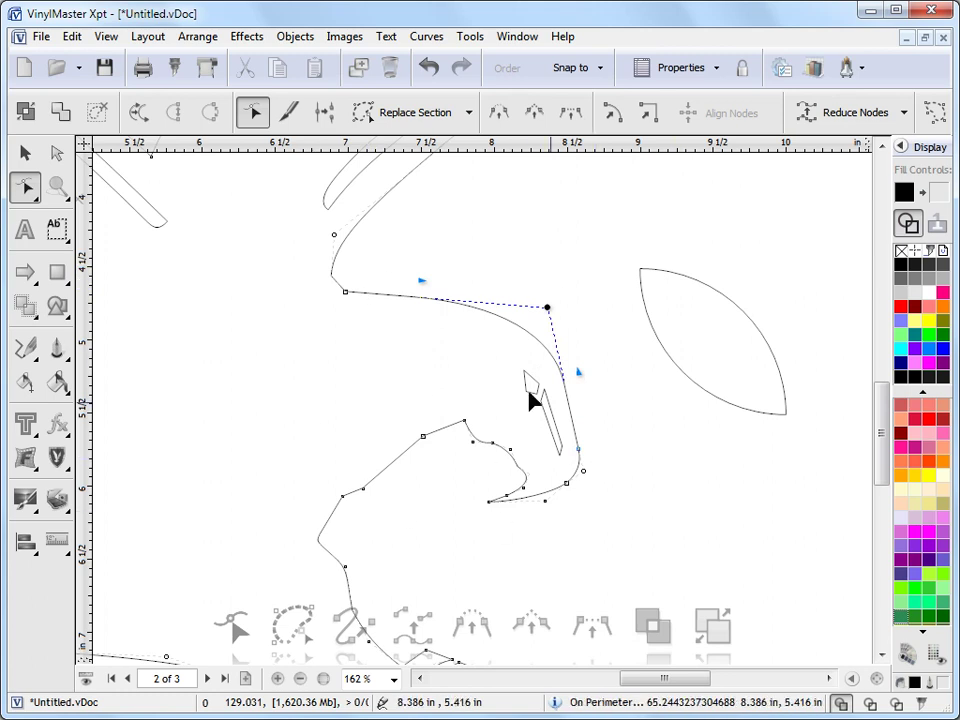
pyautogui.click(57, 271)
pyautogui.moveTo(287, 223); pyautogui.dragTo(643, 560)
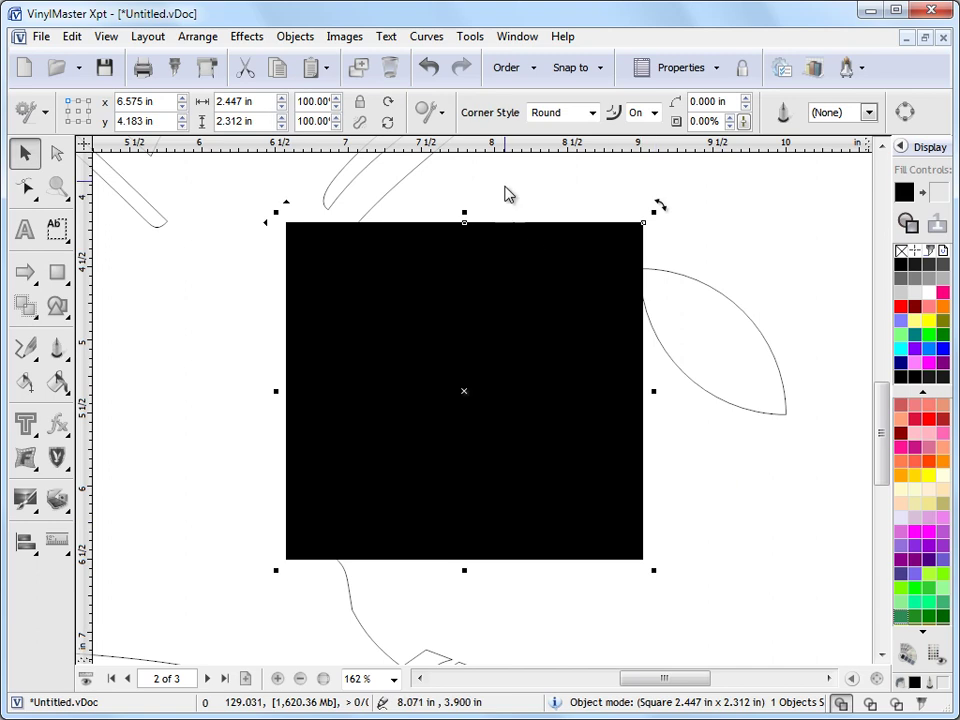
pyautogui.click(531, 68)
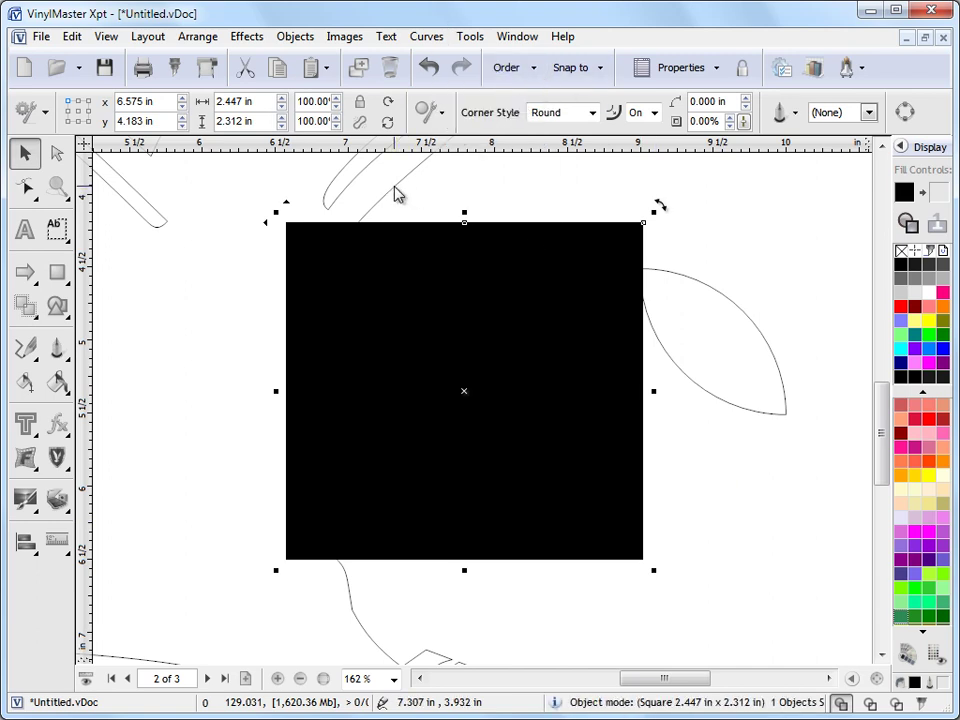
# - Node-edit the eagle outline over the square and select the head's top-right corner node
pyautogui.click(397, 195)
pyautogui.click(25, 187)
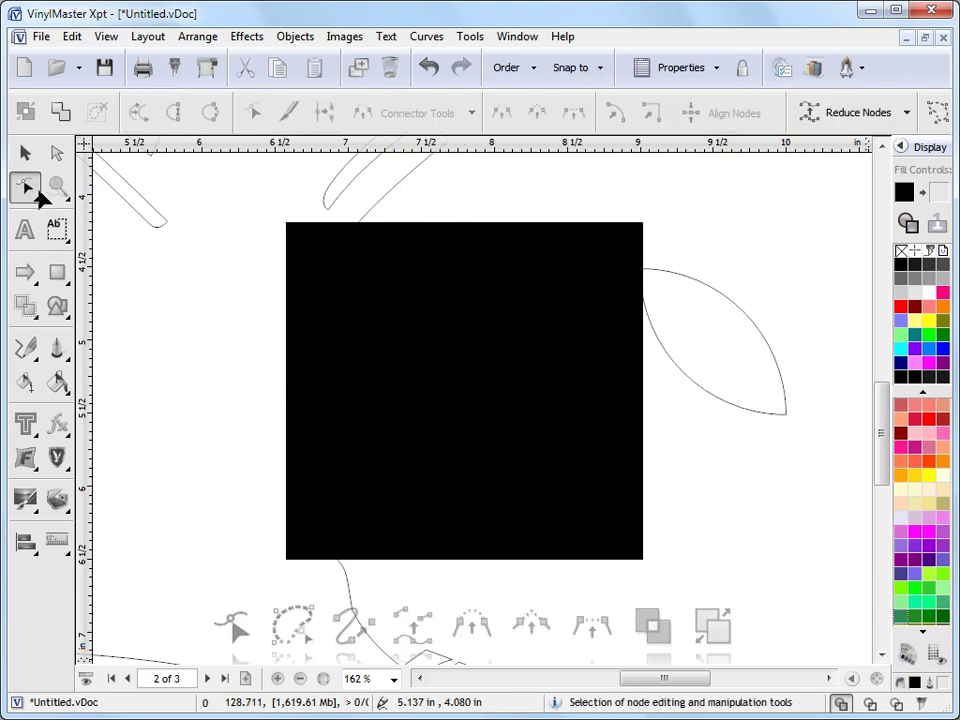
pyautogui.click(385, 203)
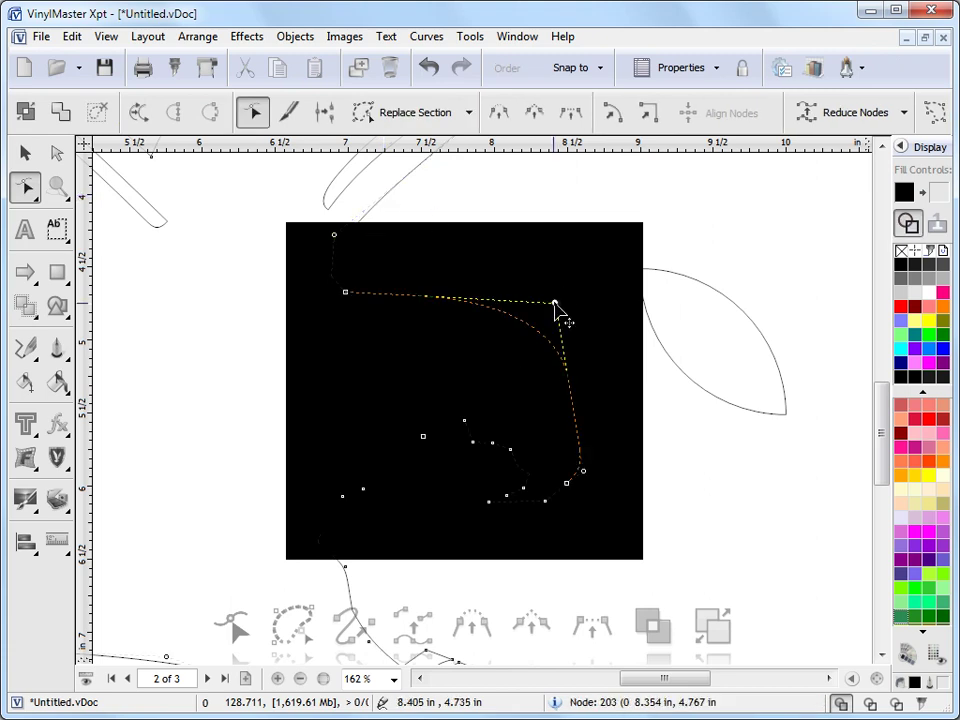
pyautogui.click(553, 305)
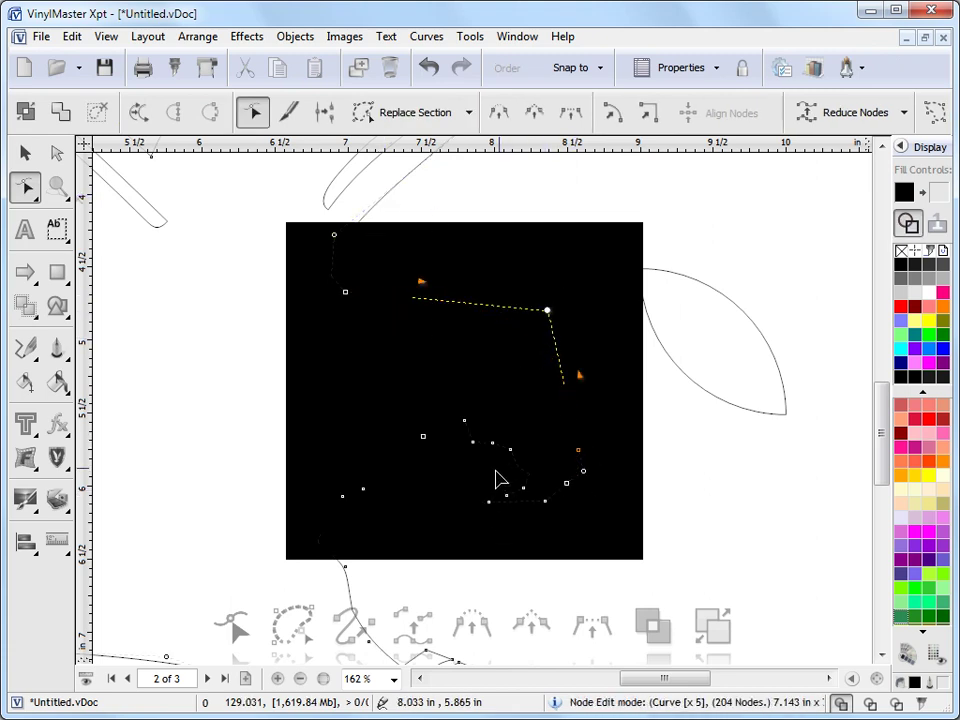
pyautogui.scroll(1, 505, 436)
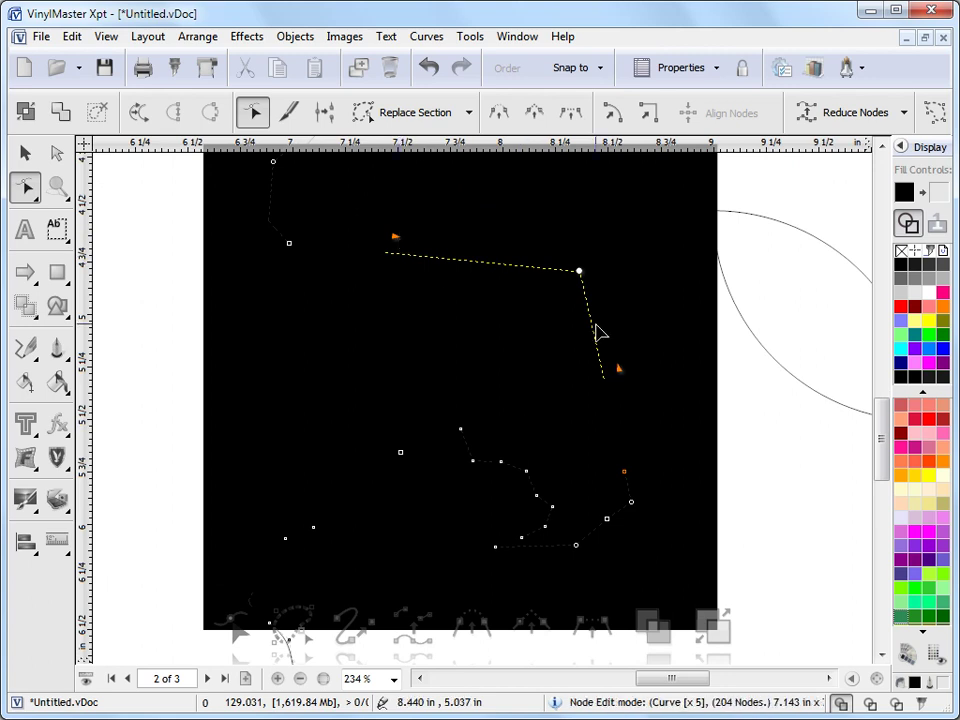
pyautogui.click(528, 467)
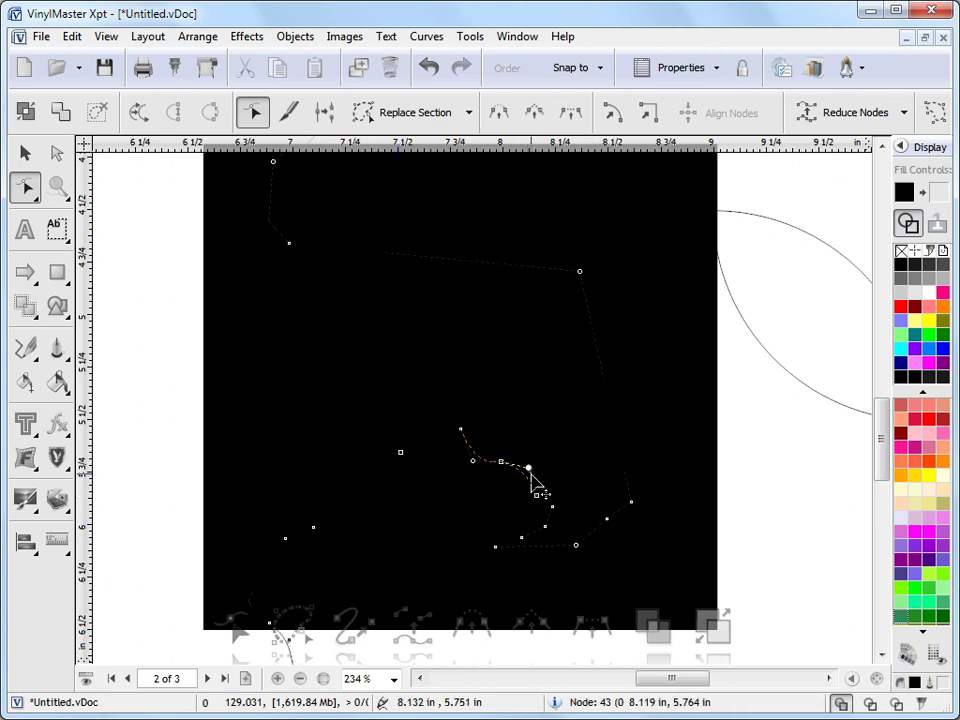
pyautogui.click(579, 272)
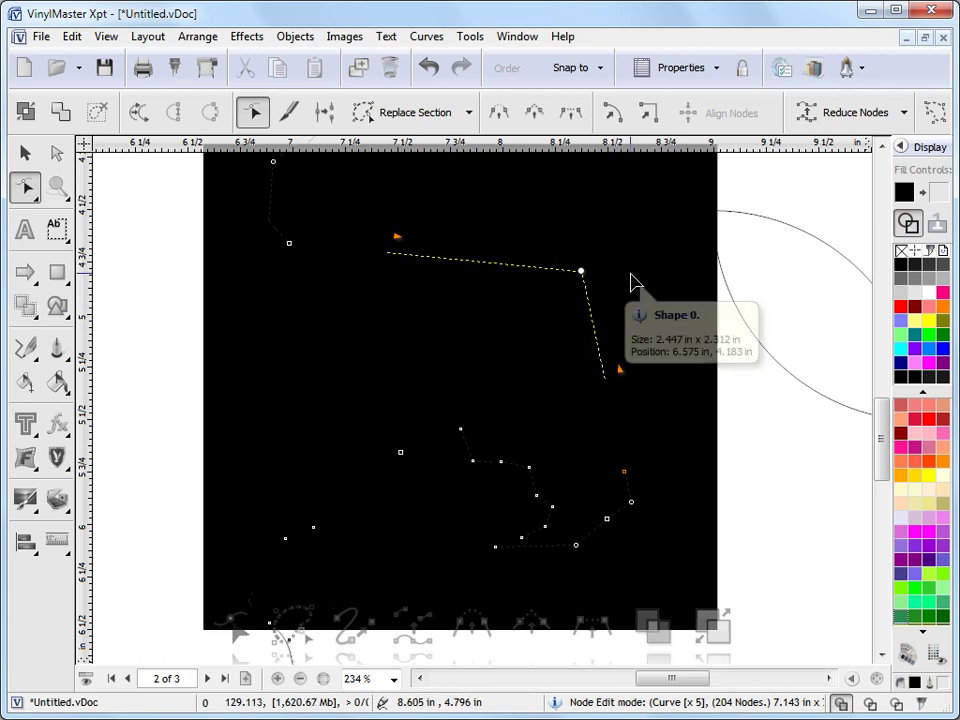
# - Turn on Show Curve Frame and fine-tune the position of the head's top-right node
pyautogui.click(933, 113)
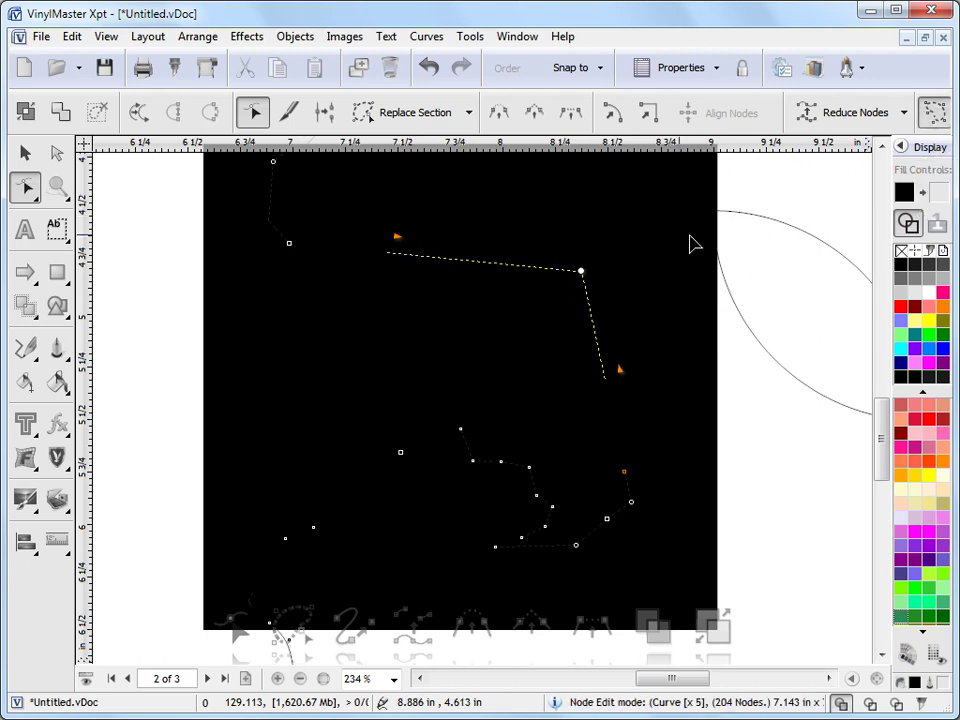
pyautogui.click(580, 272)
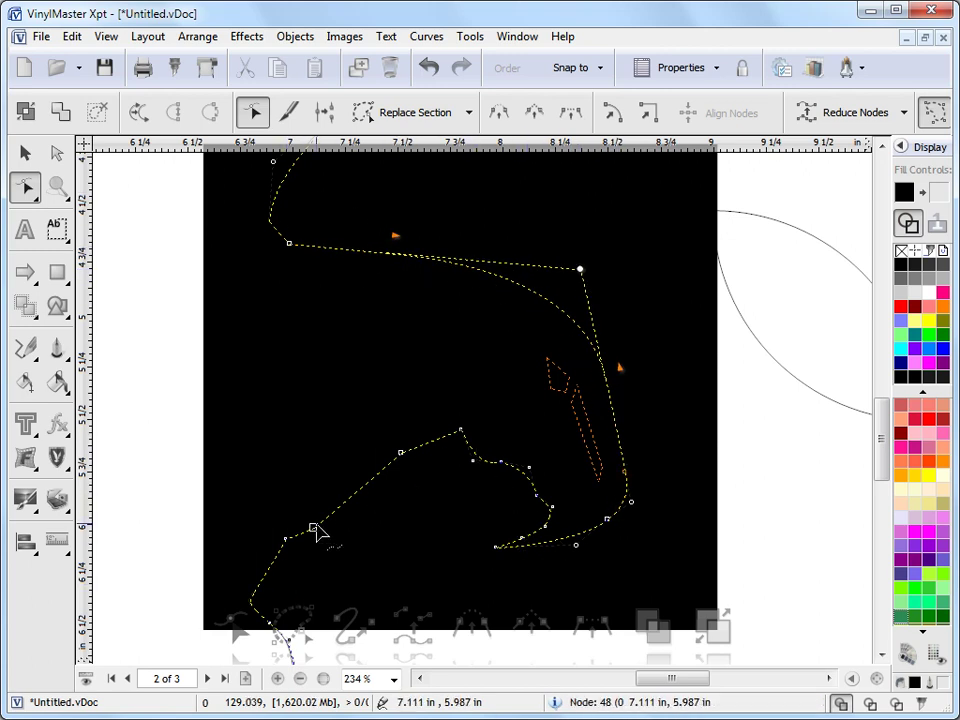
pyautogui.moveTo(580, 270); pyautogui.dragTo(576, 270)
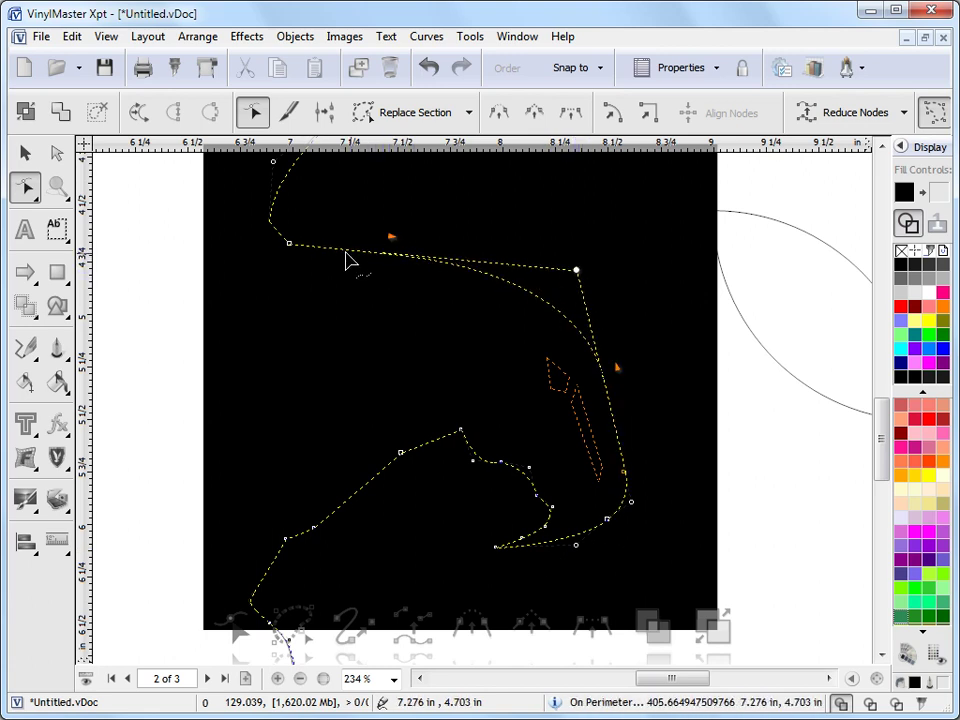
pyautogui.click(575, 271)
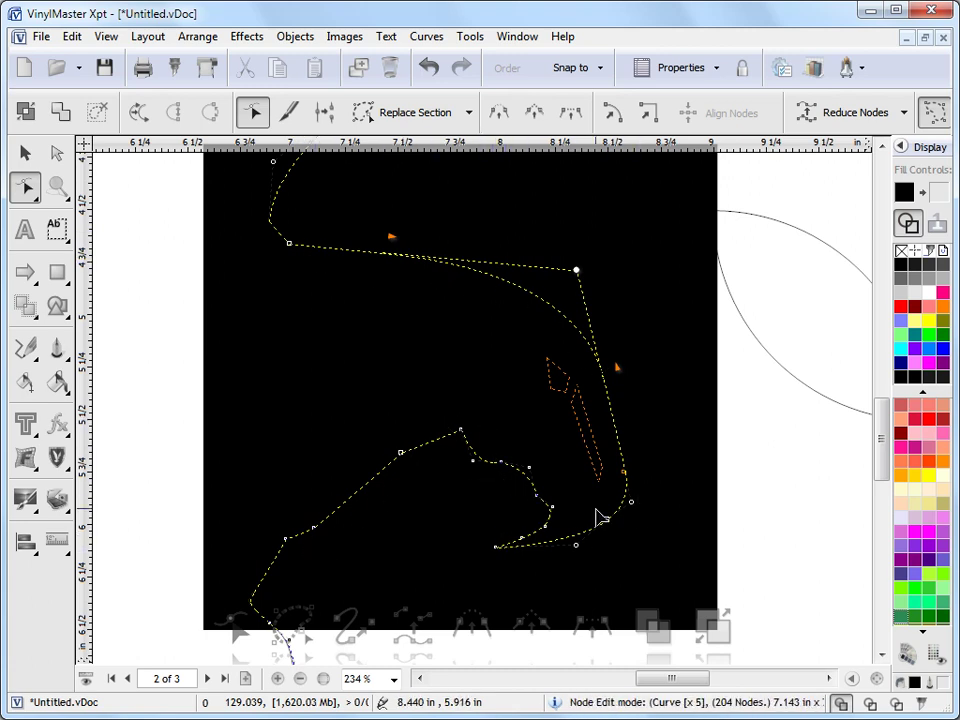
pyautogui.moveTo(576, 270); pyautogui.dragTo(580, 266)
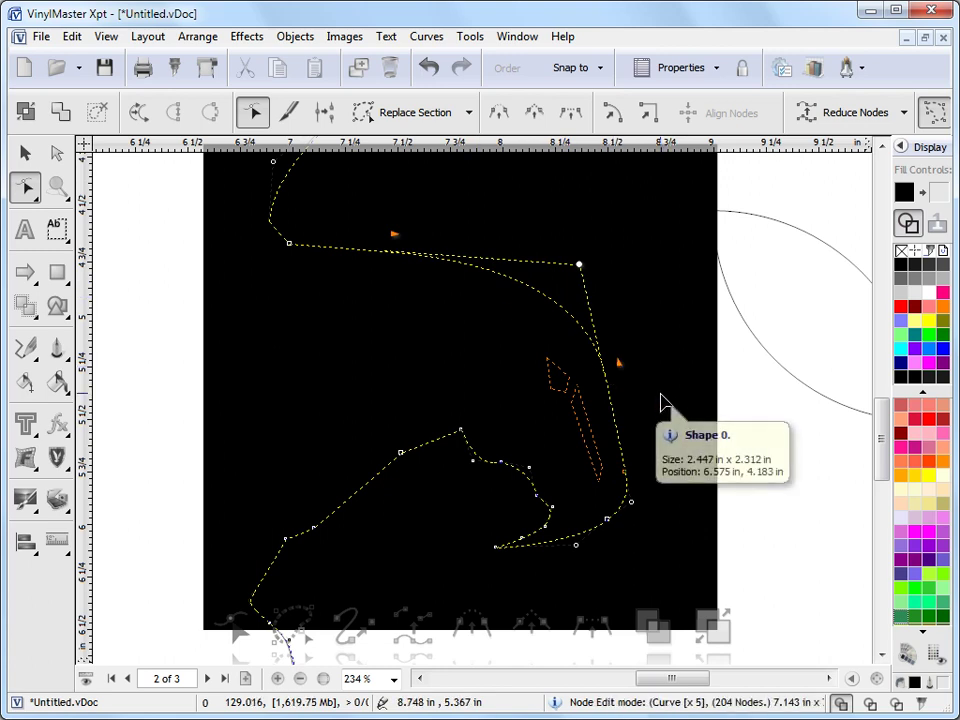
pyautogui.moveTo(582, 270); pyautogui.dragTo(575, 276)
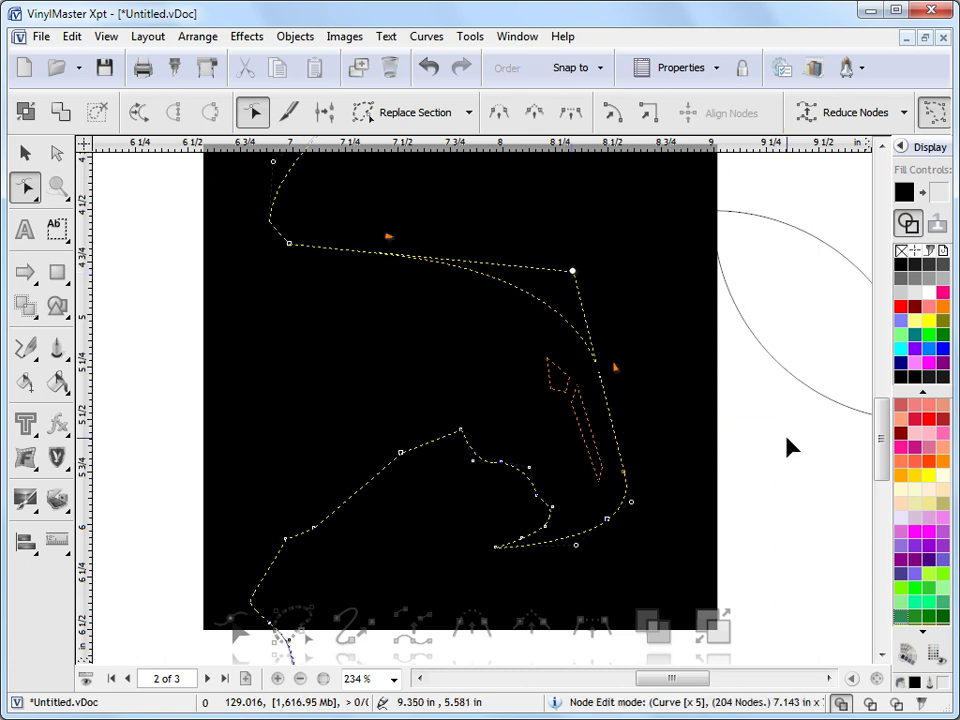
# - Bend the head's top edge and right side into smooth curves, then end node editing
pyautogui.moveTo(392, 246); pyautogui.dragTo(452, 258)
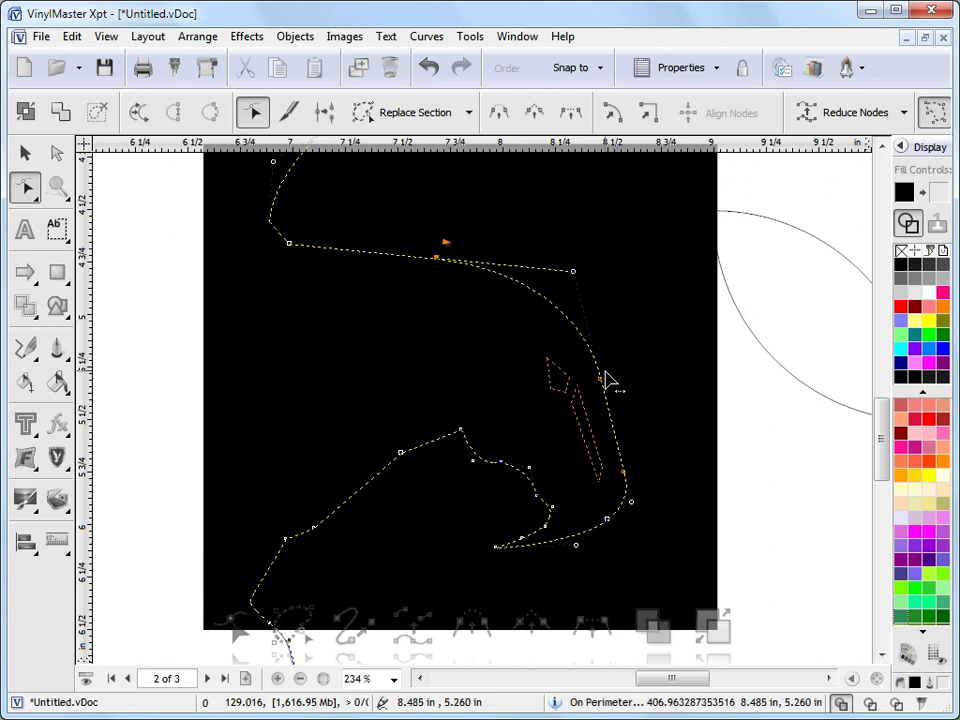
pyautogui.click(576, 278)
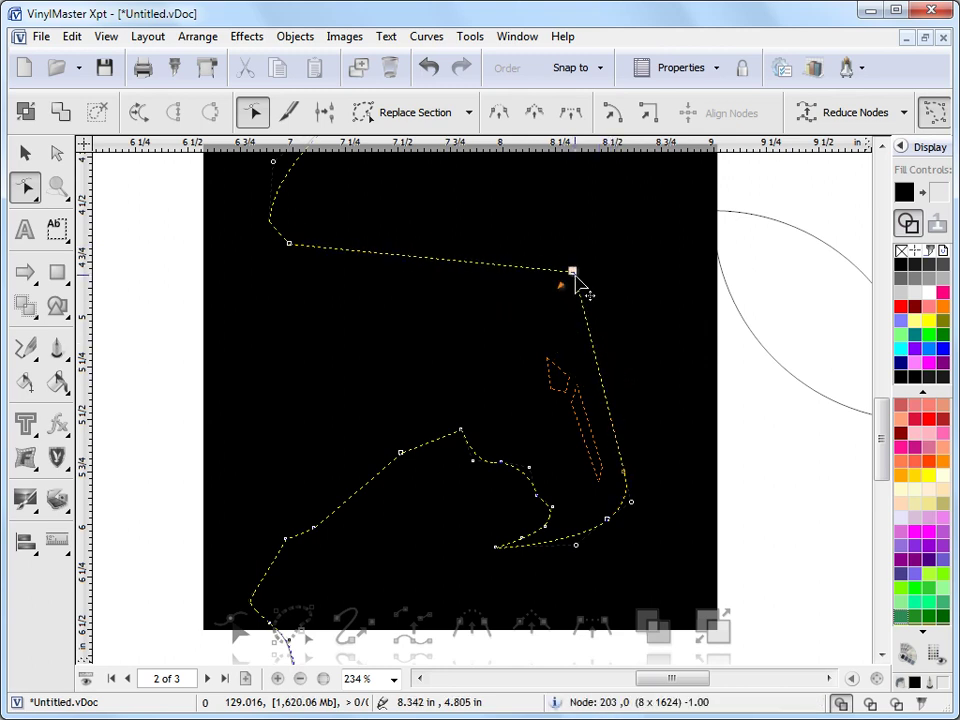
pyautogui.moveTo(578, 282); pyautogui.dragTo(448, 404)
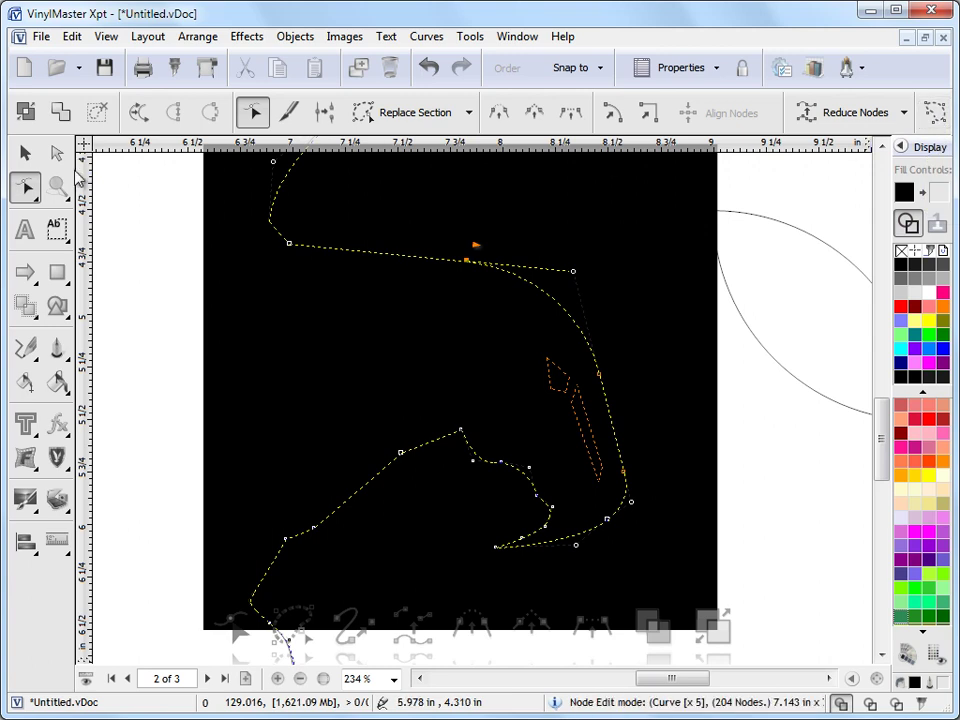
pyautogui.click(24, 152)
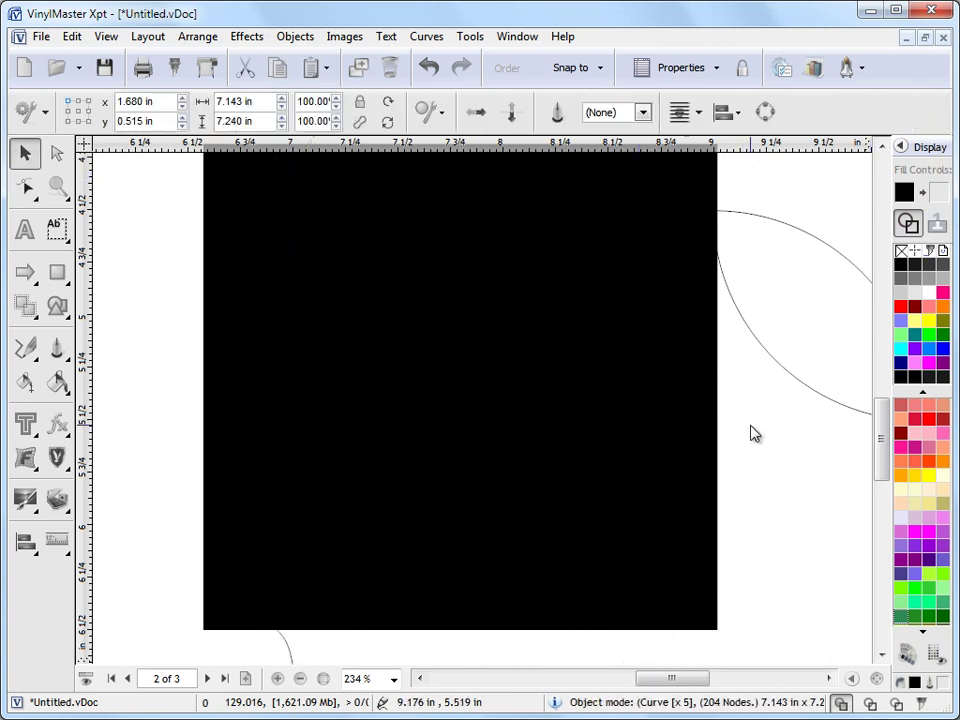